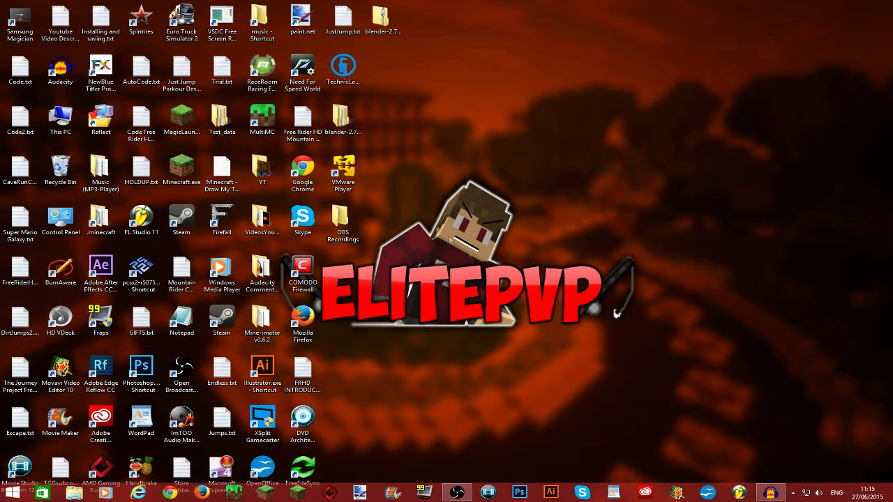
pyautogui.moveTo(611, 262); pyautogui.dragTo(326, 327)
pyautogui.click(338, 328)
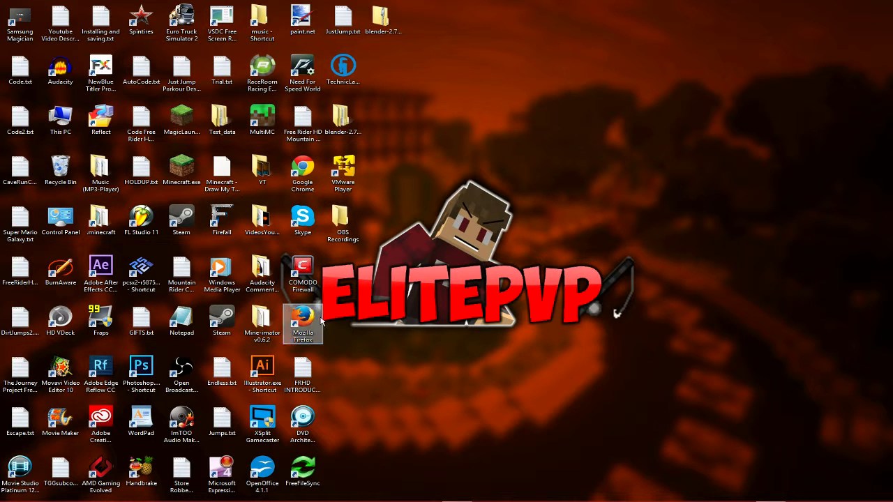
pyautogui.moveTo(325, 324); pyautogui.dragTo(600, 259)
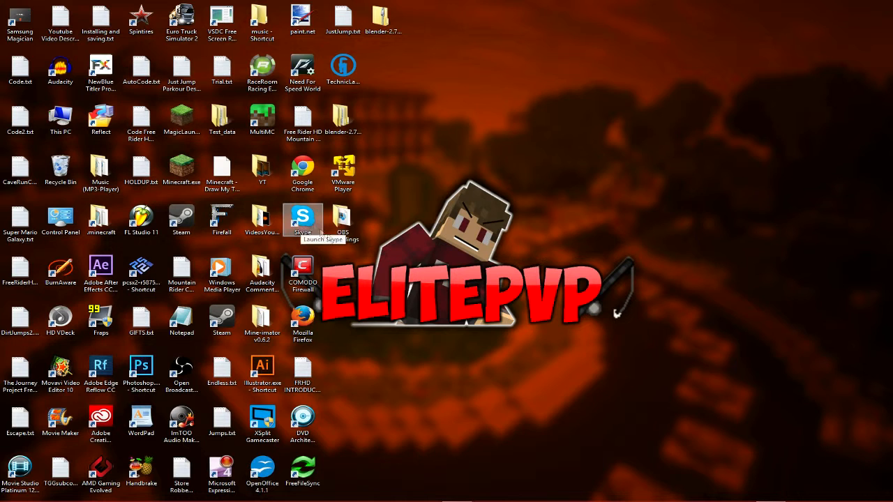
# Launch Mine-imator.exe from the Mine-imator v0.6.2 desktop folder and maximize its window
pyautogui.click(269, 328)
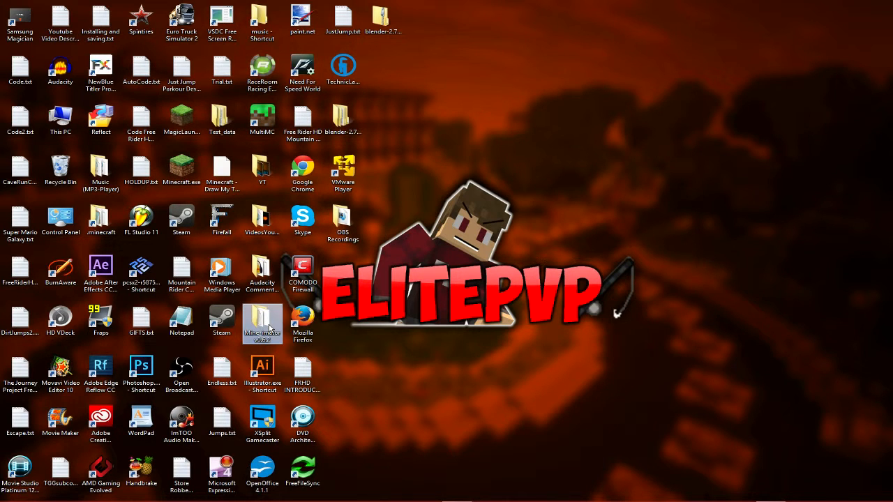
pyautogui.doubleClick(269, 328)
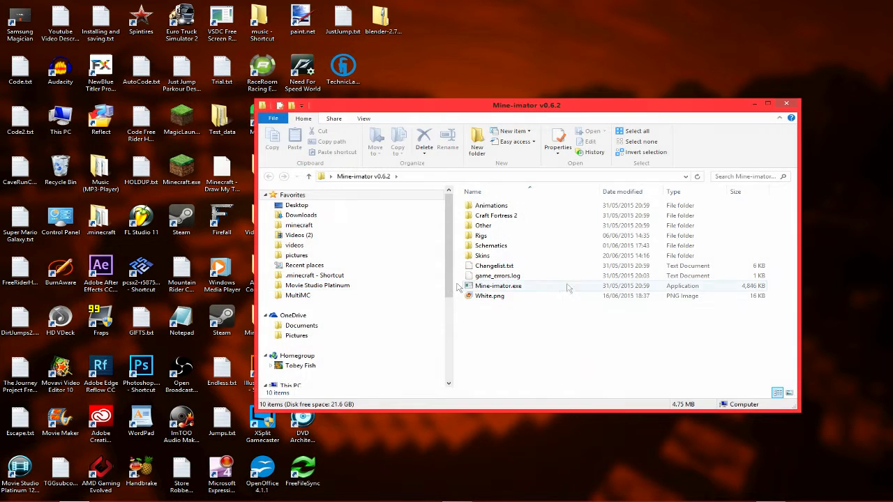
pyautogui.click(524, 286)
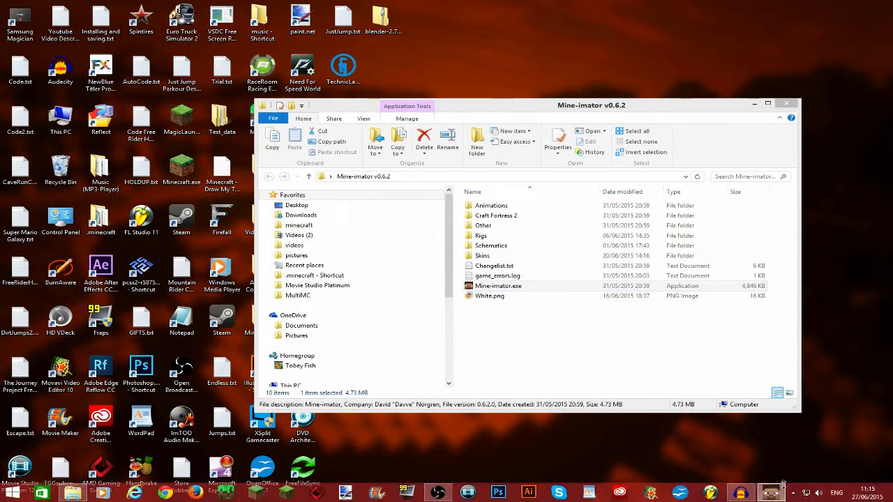
pyautogui.moveTo(775, 494)
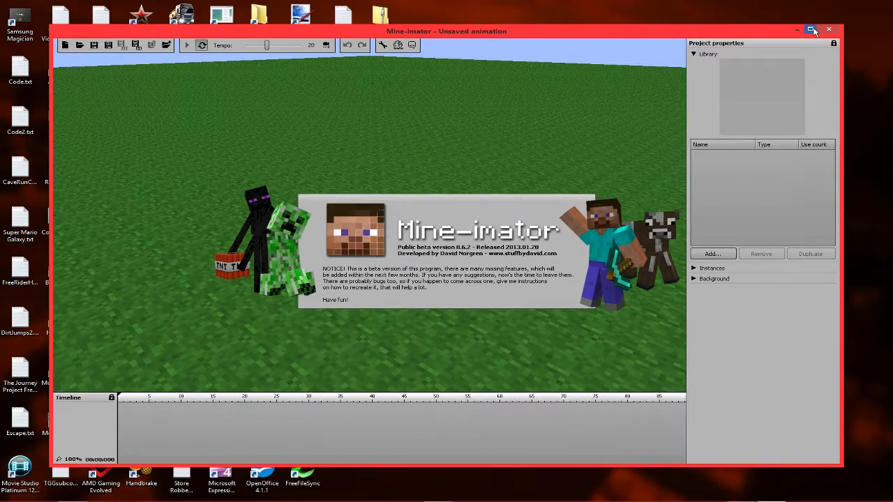
pyautogui.click(811, 29)
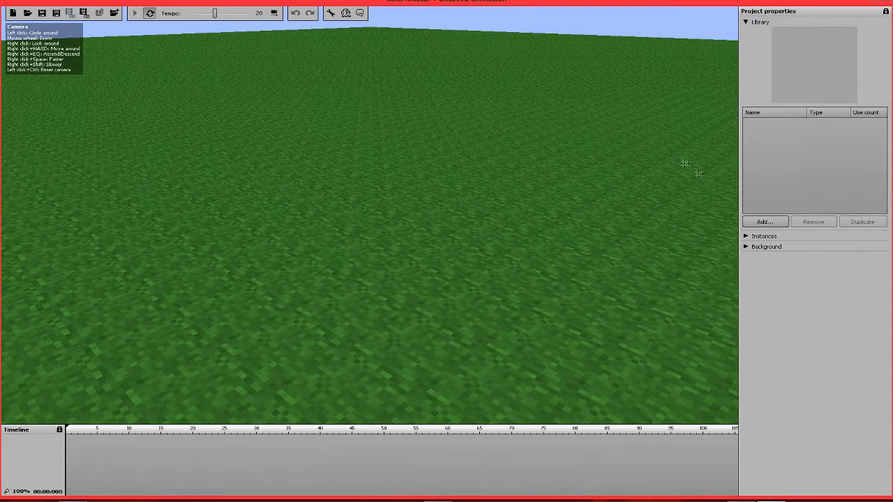
# Add a new character to the animation library and postpone the Malwarebytes Anti-Malware update
pyautogui.moveTo(496, 175); pyautogui.dragTo(586, 140)
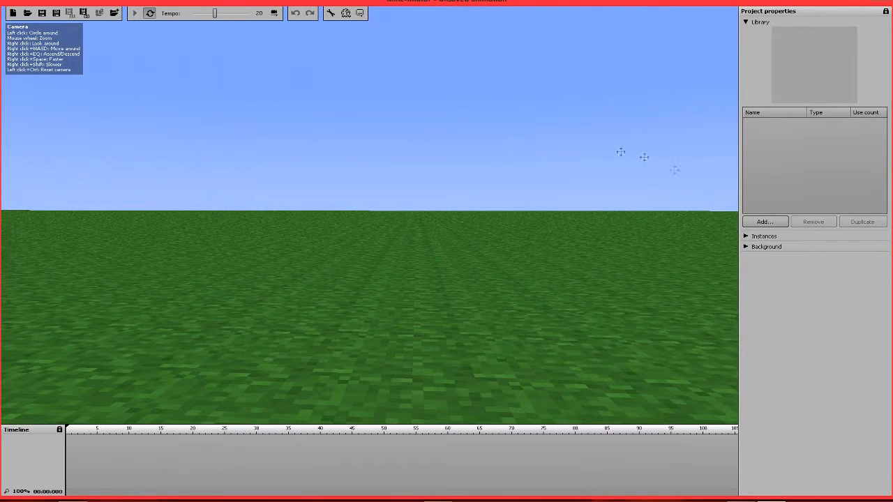
pyautogui.moveTo(401, 495)
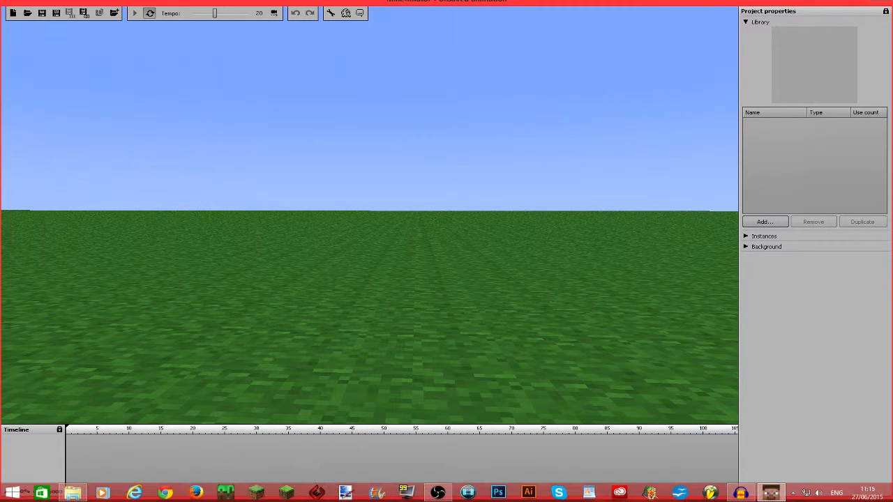
pyautogui.moveTo(427, 293); pyautogui.dragTo(447, 265)
pyautogui.click(764, 222)
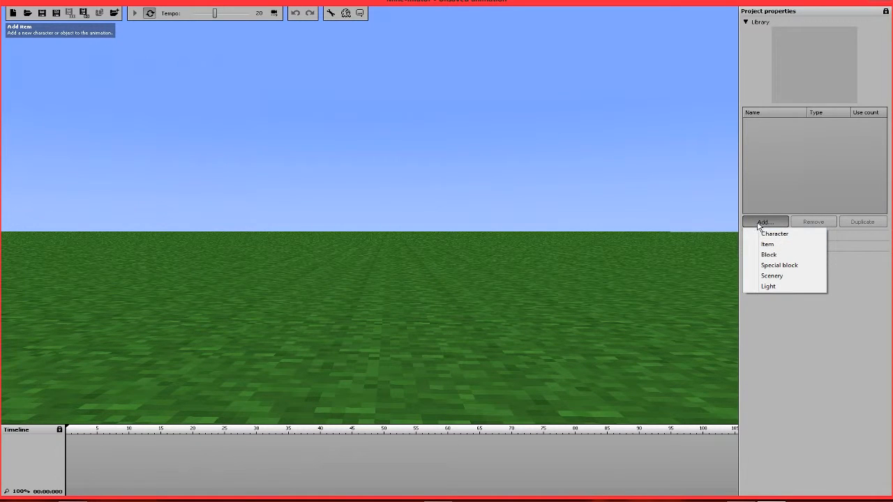
pyautogui.click(764, 236)
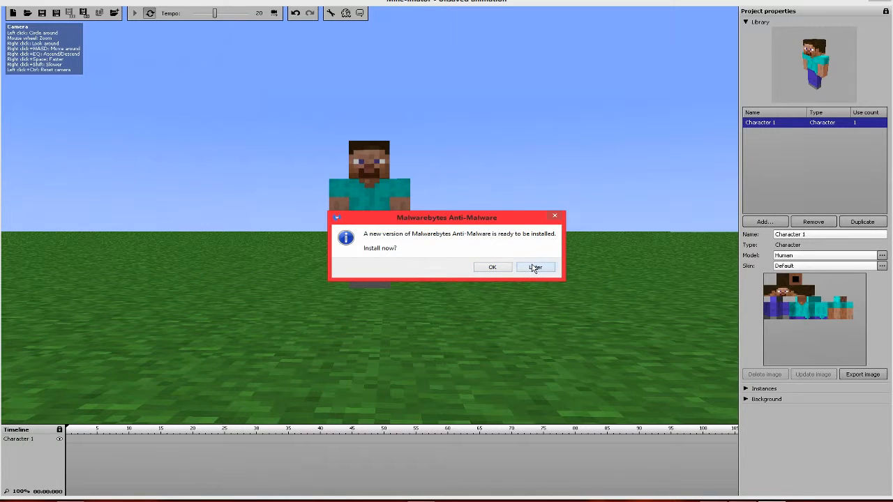
pyautogui.click(535, 268)
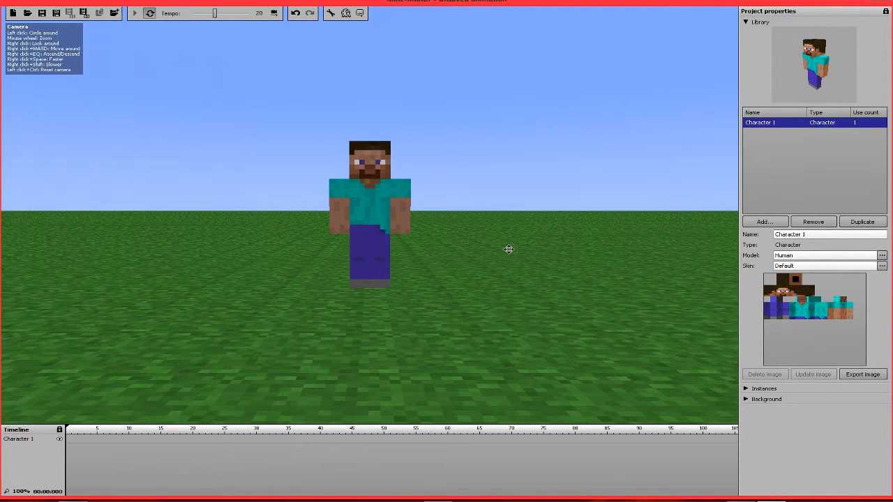
# Load the image _ElitePvP_(1).png from the Skins folder as the character's skin
pyautogui.scroll(2, 509, 249)
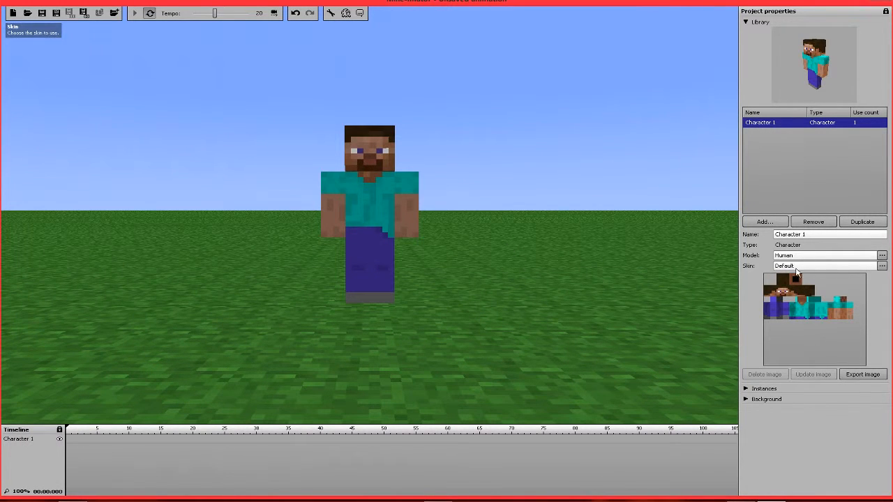
pyautogui.click(796, 269)
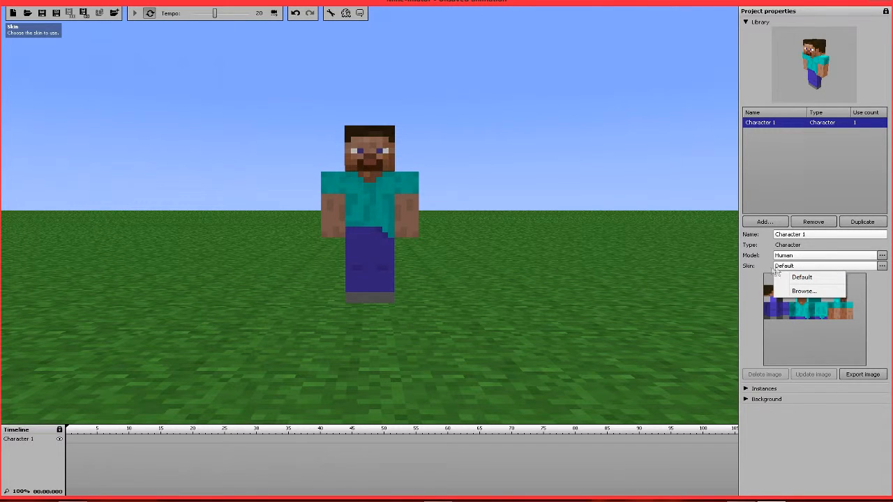
pyautogui.click(807, 293)
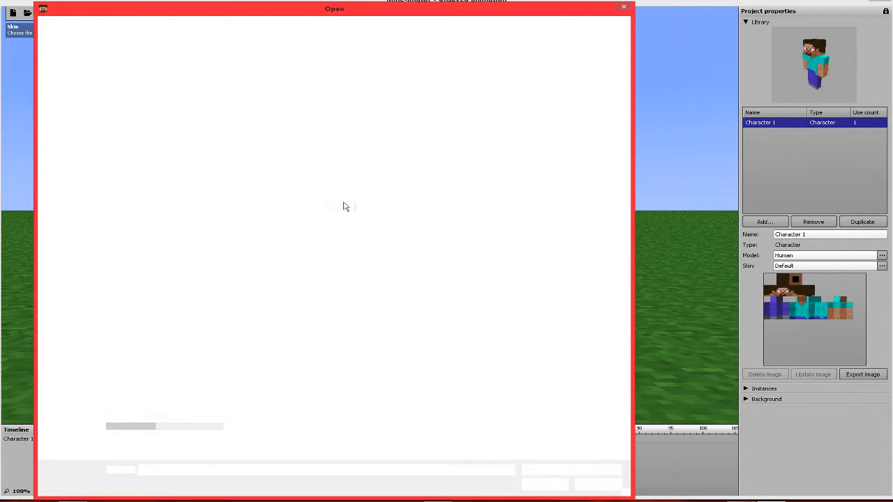
pyautogui.doubleClick(199, 119)
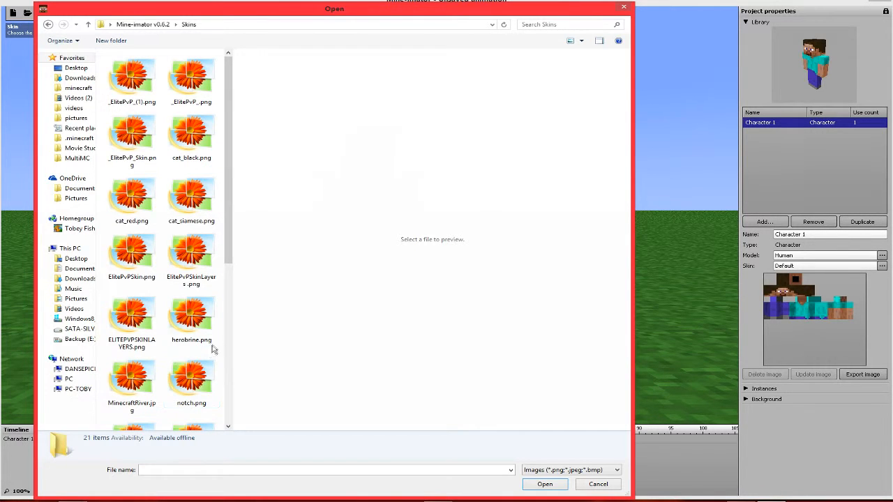
pyautogui.moveTo(233, 333); pyautogui.dragTo(455, 324)
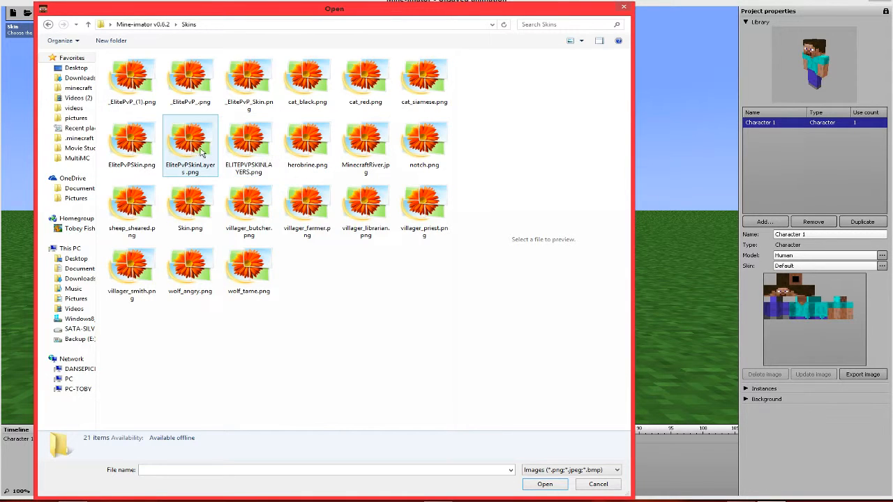
pyautogui.click(138, 83)
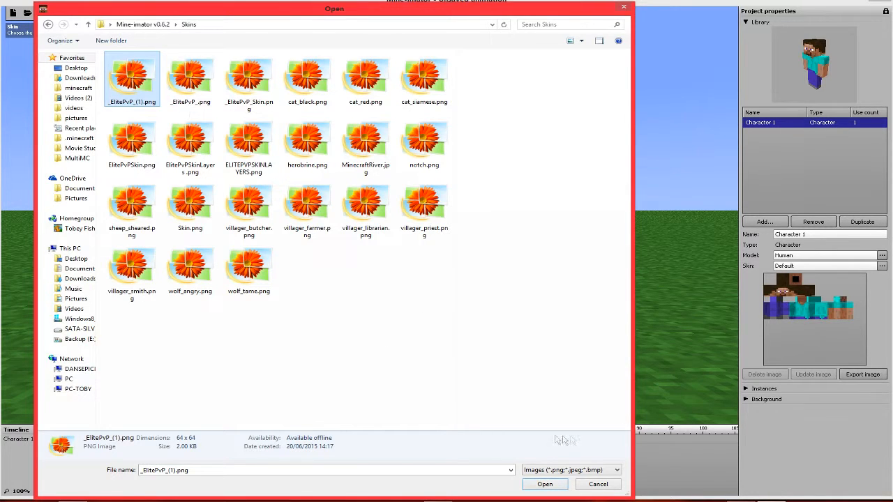
pyautogui.click(551, 484)
pyautogui.moveTo(495, 319); pyautogui.dragTo(587, 337)
pyautogui.scroll(-4, 587, 325)
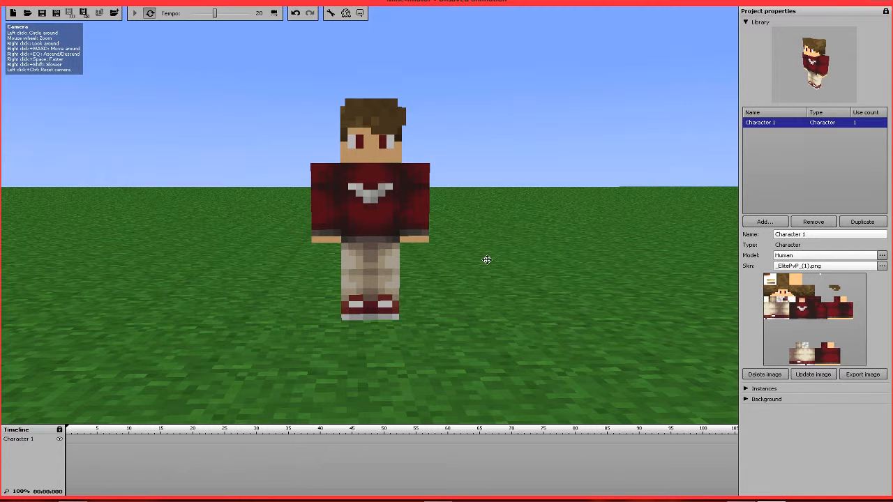
pyautogui.scroll(2, 479, 258)
pyautogui.scroll(1, 479, 258)
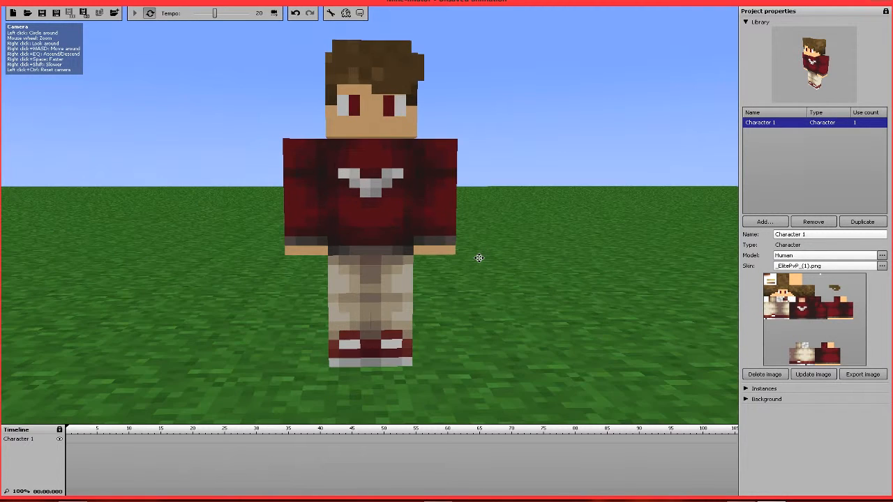
pyautogui.scroll(-3, 479, 258)
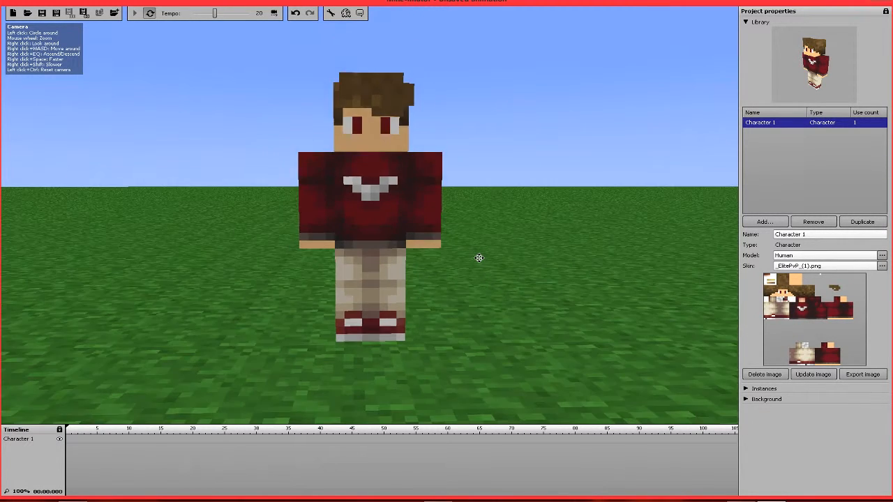
pyautogui.scroll(-1, 479, 258)
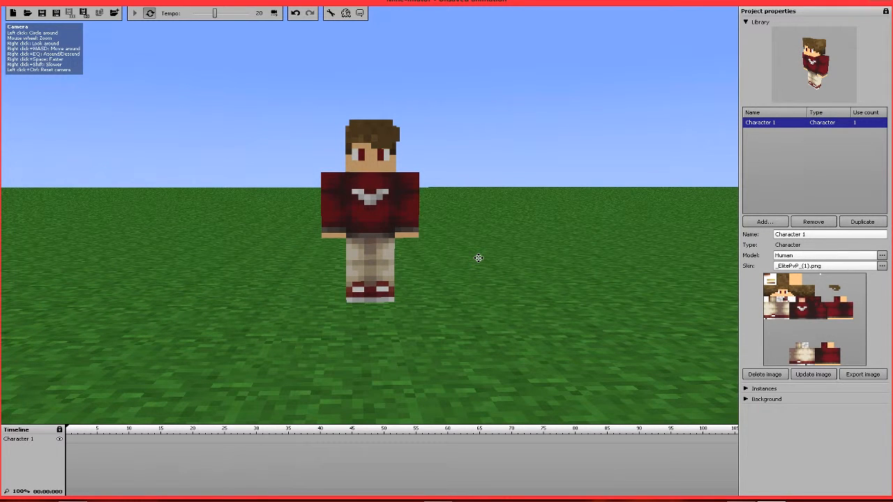
# Create a keyframe for Character 1 at the start of the timeline and expand its Scale, Rotation and Position options
pyautogui.click(68, 438)
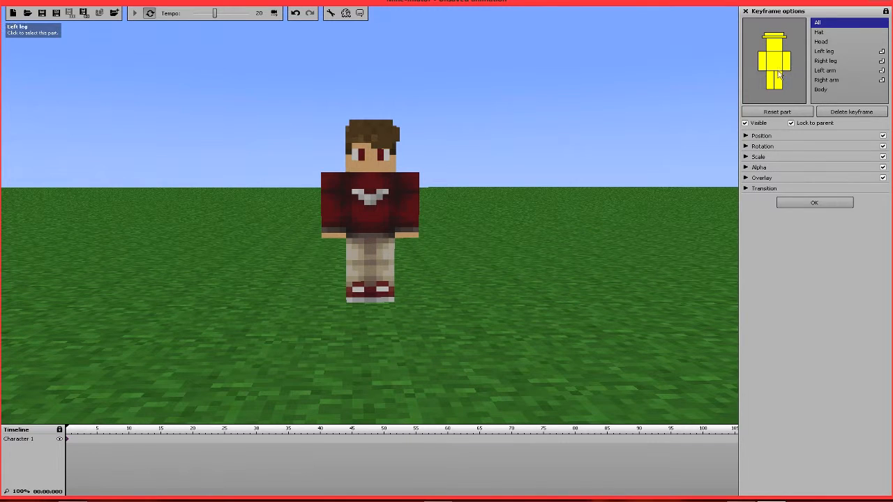
pyautogui.click(745, 157)
pyautogui.click(745, 146)
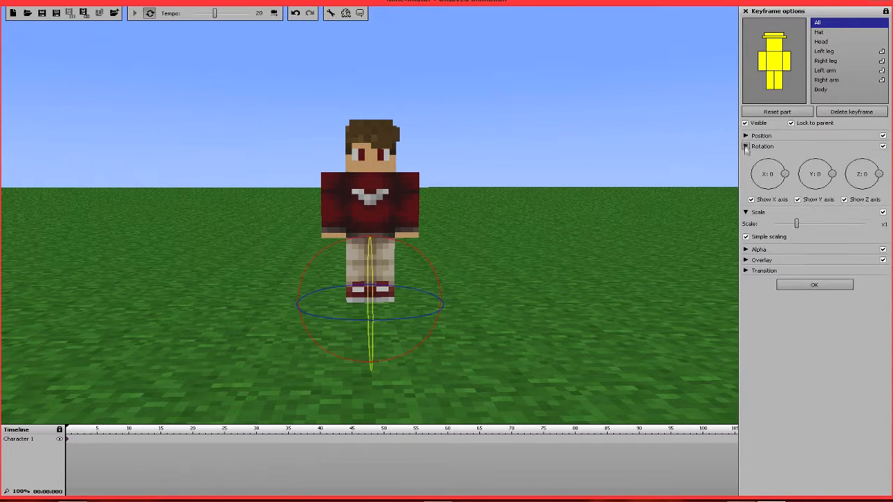
pyautogui.click(745, 135)
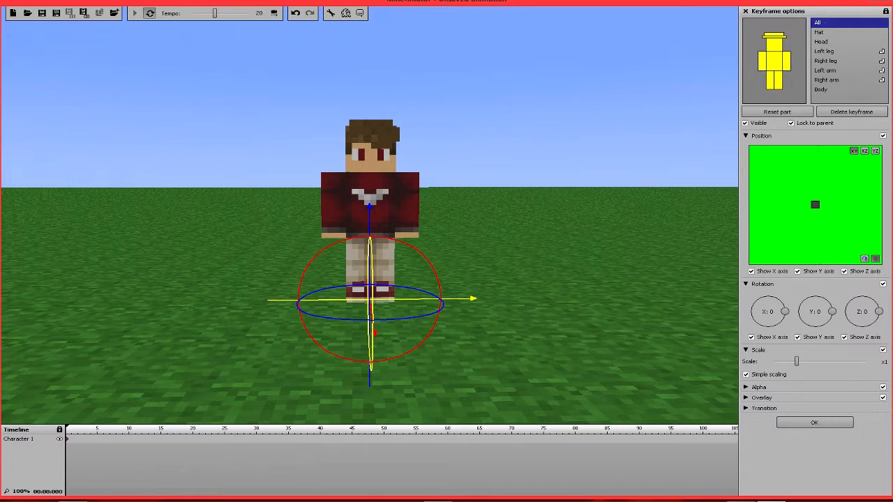
# Go through the character's selectable parts, including the legs, hat, head and body, to examine how each one is picked
pyautogui.click(827, 61)
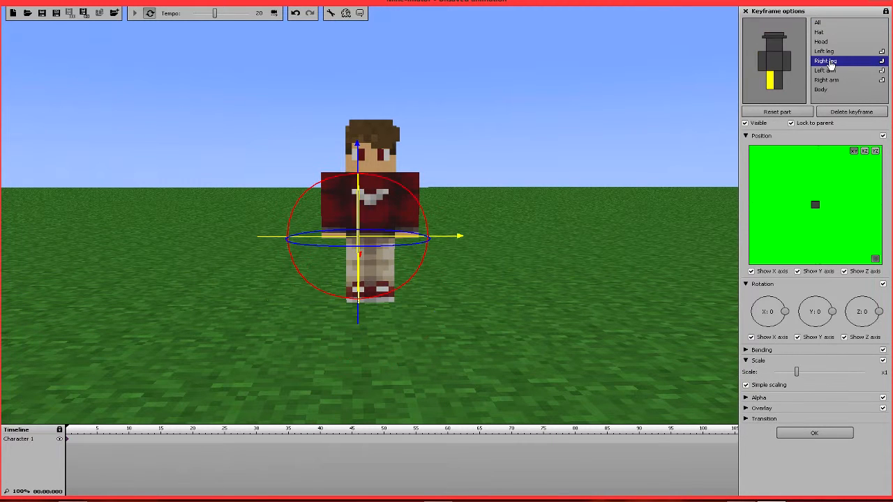
pyautogui.click(782, 84)
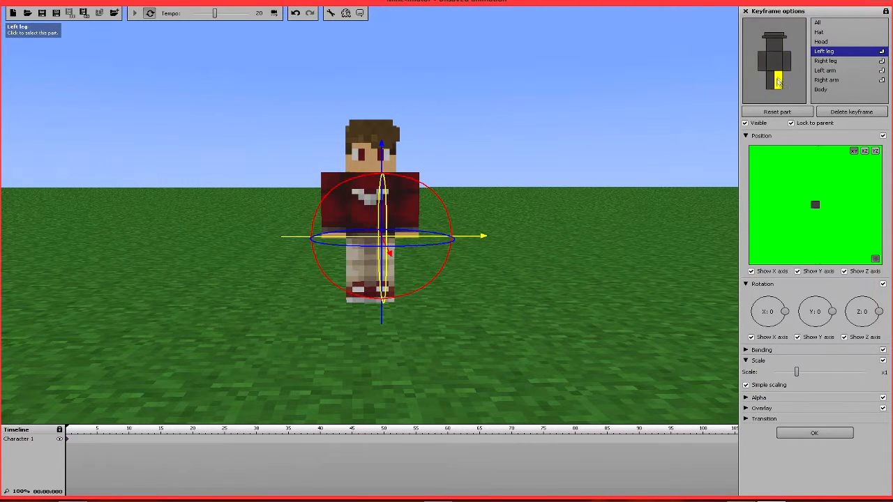
pyautogui.click(774, 36)
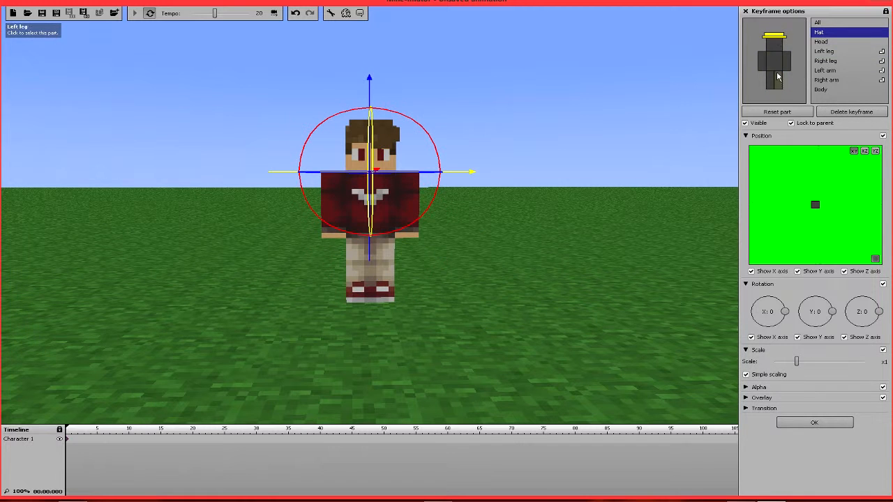
pyautogui.click(819, 23)
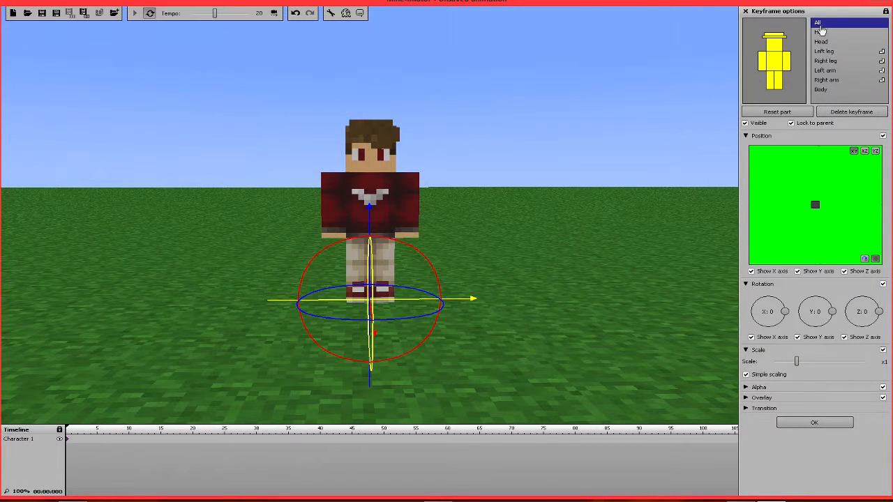
pyautogui.click(776, 46)
pyautogui.click(774, 48)
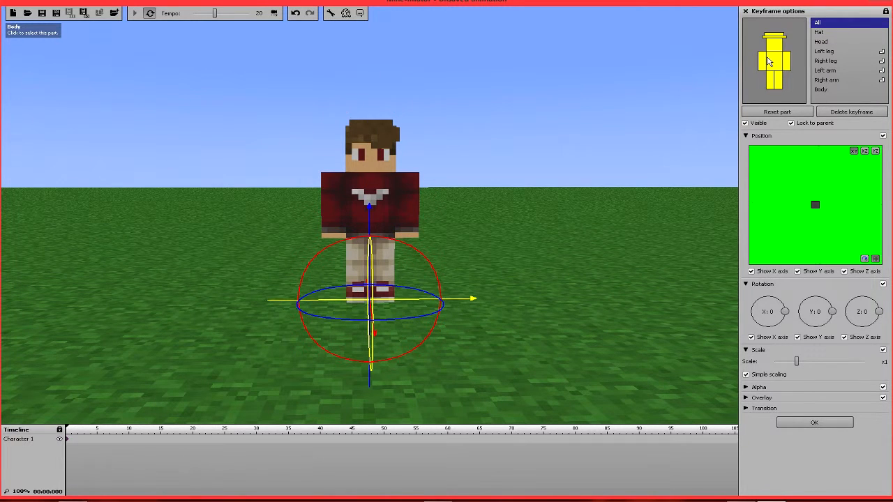
pyautogui.click(770, 63)
pyautogui.click(775, 42)
pyautogui.click(774, 64)
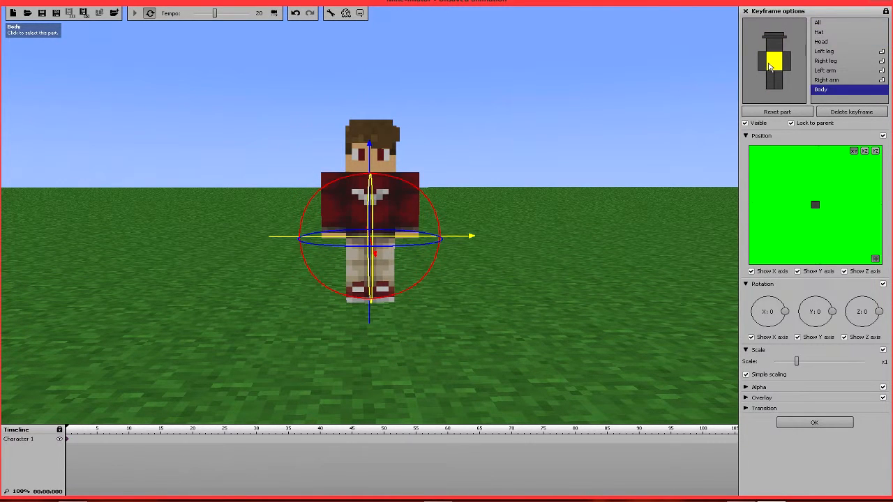
pyautogui.click(771, 79)
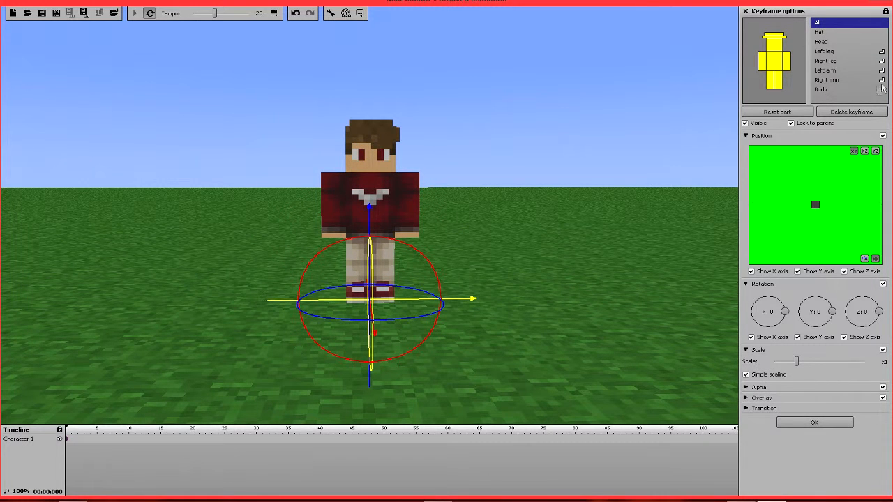
pyautogui.click(777, 91)
# Rotate the character's left arm to 10 degrees around the Y axis, and reselect all parts
pyautogui.click(788, 67)
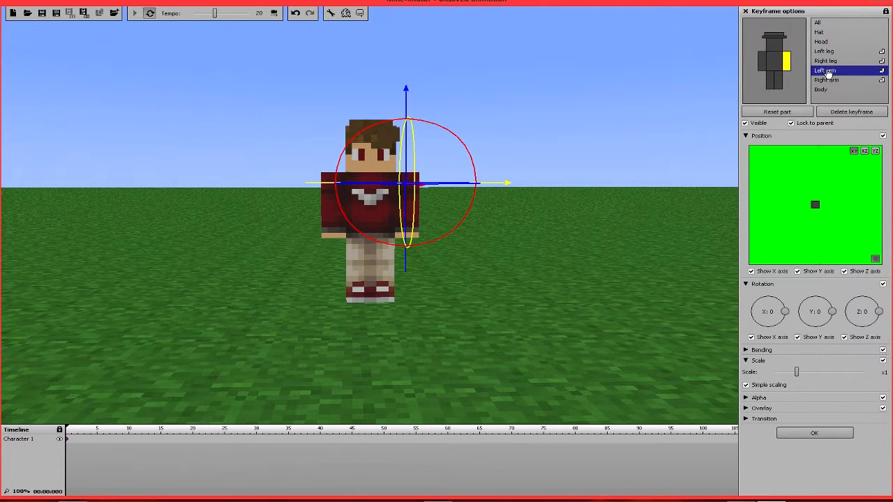
pyautogui.moveTo(474, 174); pyautogui.dragTo(453, 152)
pyautogui.moveTo(829, 305); pyautogui.dragTo(832, 310)
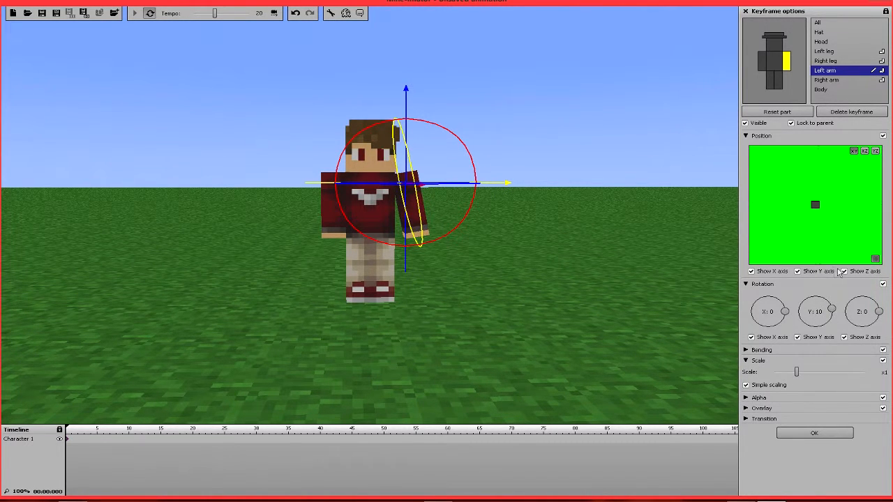
pyautogui.click(820, 24)
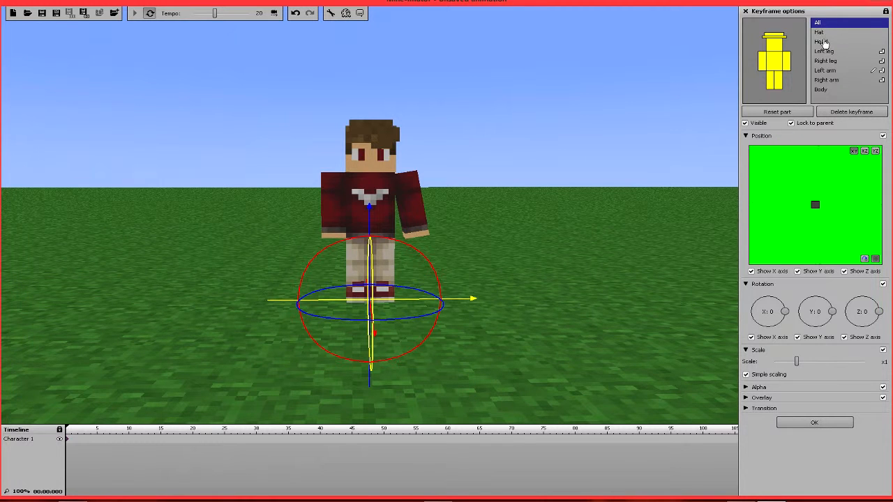
# Select the character's left arm, expand its bending options, bend it to about 26% and rotate it to 43 degrees around X
pyautogui.click(785, 65)
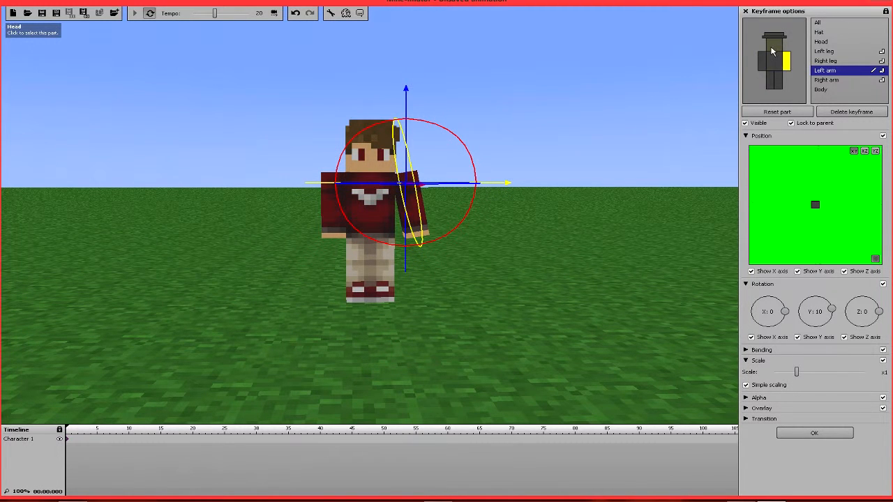
pyautogui.click(744, 350)
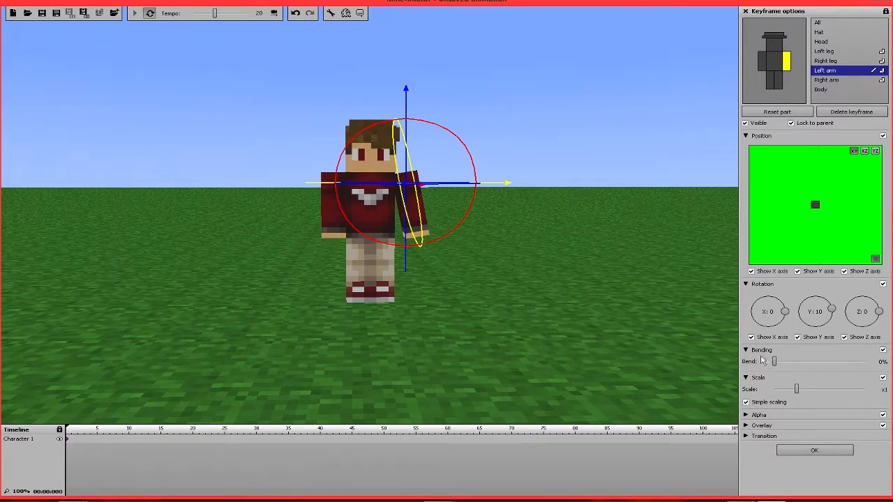
pyautogui.moveTo(781, 366); pyautogui.dragTo(801, 362)
pyautogui.moveTo(670, 306); pyautogui.dragTo(564, 308, button='middle')
pyautogui.moveTo(564, 308); pyautogui.dragTo(680, 324)
pyautogui.moveTo(784, 311); pyautogui.dragTo(780, 300)
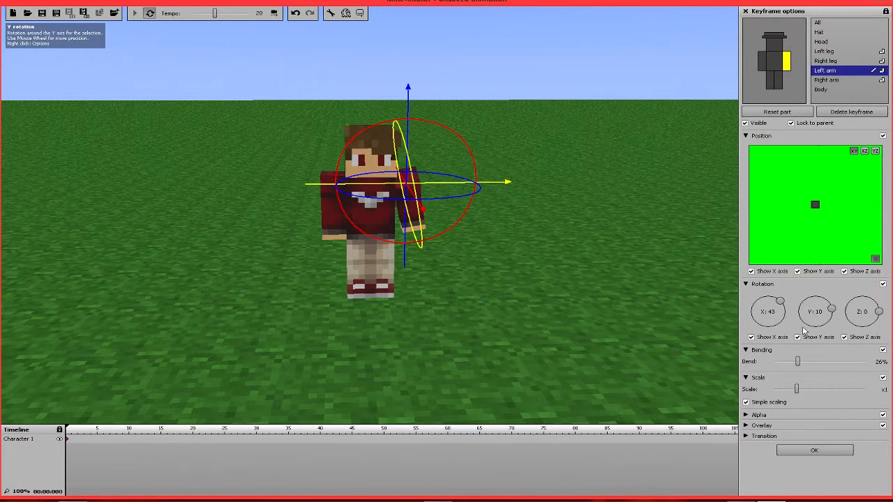
# Increase the left arm's bend to 62% and rotate it to -76 degrees around the Z axis
pyautogui.moveTo(797, 361); pyautogui.dragTo(807, 362)
pyautogui.moveTo(523, 311); pyautogui.dragTo(328, 302, button='middle')
pyautogui.moveTo(807, 360)
pyautogui.mouseDown()
pyautogui.moveTo(844, 362)
pyautogui.moveTo(802, 361)
pyautogui.mouseUp()
pyautogui.moveTo(697, 333); pyautogui.dragTo(377, 258, button='middle')
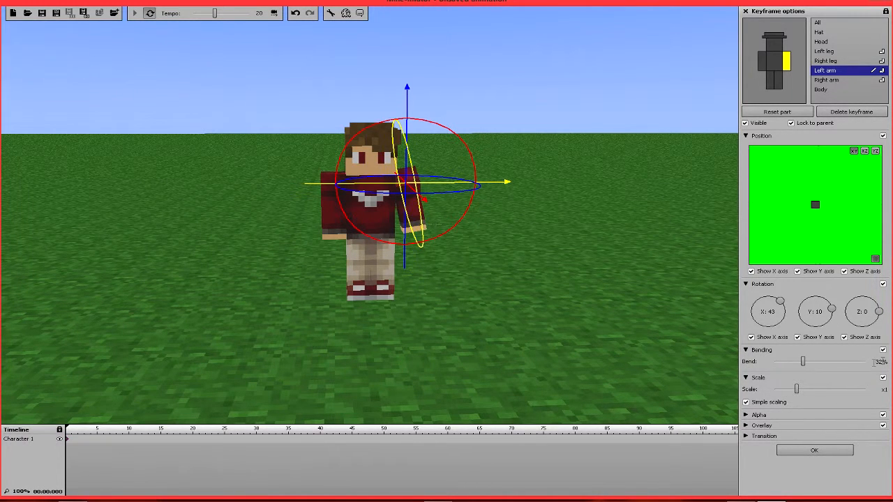
pyautogui.moveTo(878, 318); pyautogui.dragTo(872, 358)
pyautogui.moveTo(802, 362); pyautogui.dragTo(831, 360)
pyautogui.moveTo(602, 274); pyautogui.dragTo(582, 277)
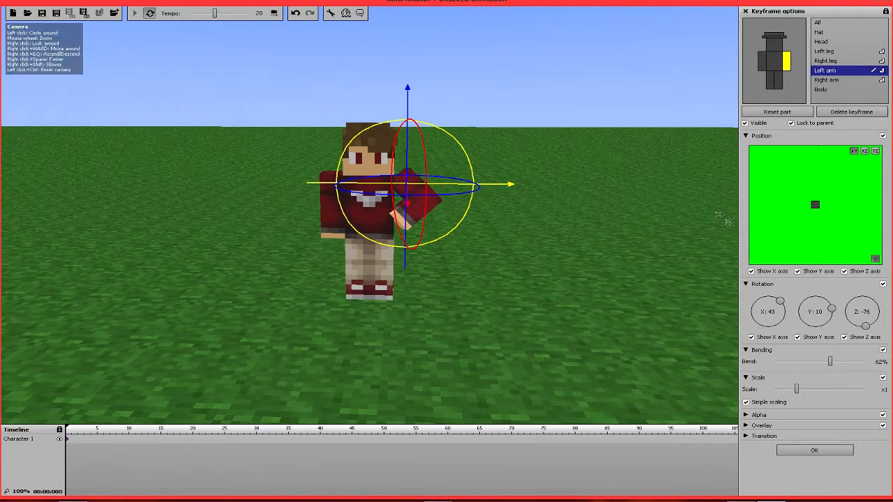
# Readjust the left arm's rotation to X 0, Y 7 and Z -18 degrees
pyautogui.moveTo(830, 312); pyautogui.dragTo(863, 326)
pyautogui.moveTo(783, 301); pyautogui.dragTo(886, 317)
pyautogui.moveTo(631, 280); pyautogui.dragTo(623, 260)
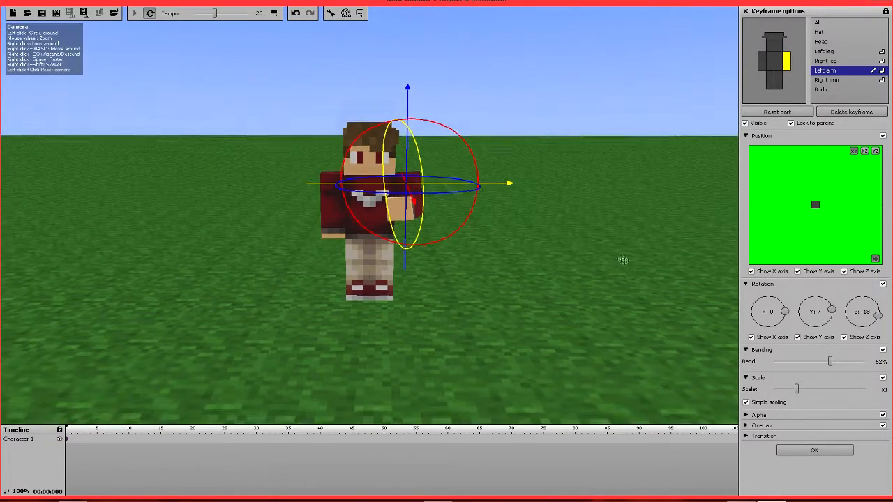
# Examine the bent left arm by zooming, circling and looking around the character with the camera
pyautogui.scroll(3, 623, 260)
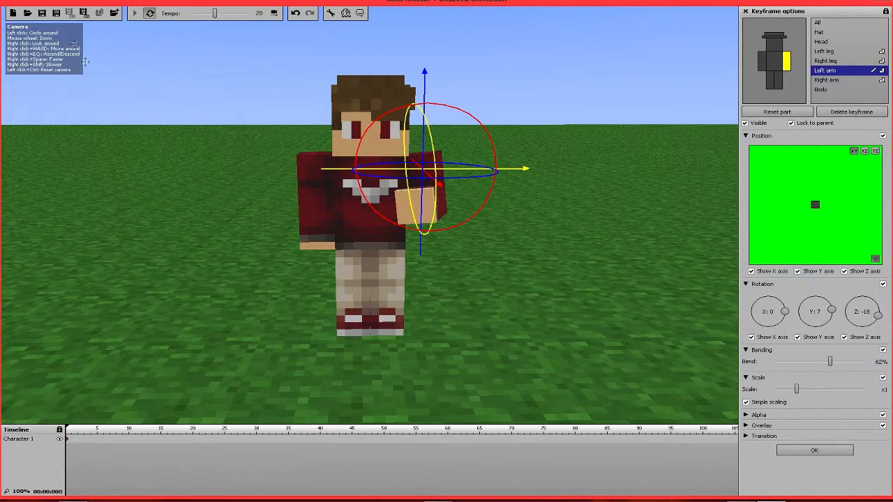
pyautogui.scroll(3, 595, 242)
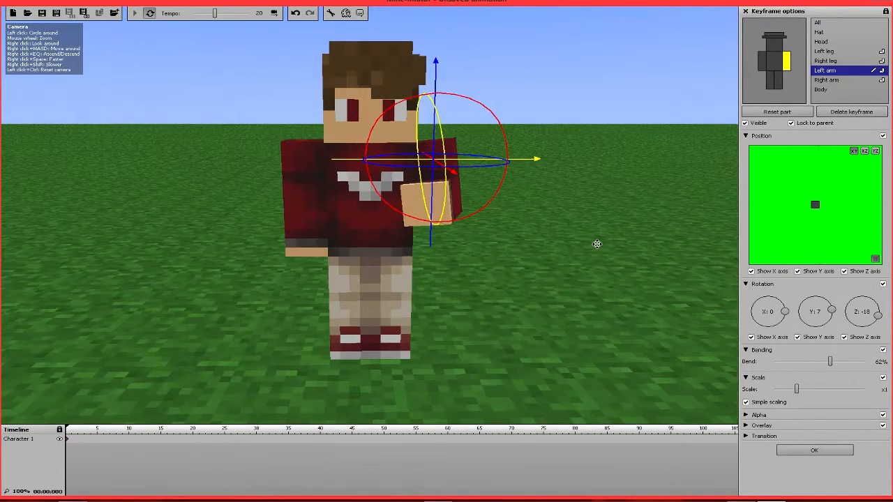
pyautogui.scroll(-3, 559, 238)
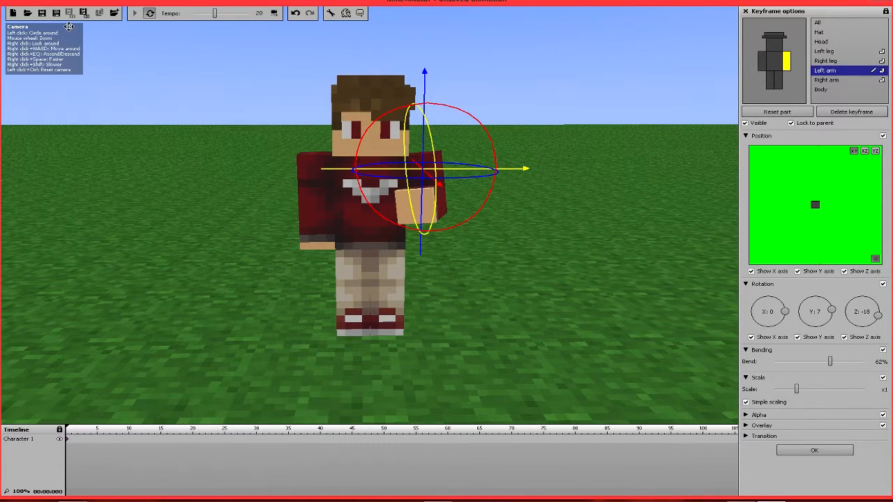
pyautogui.moveTo(131, 86); pyautogui.dragTo(182, 90)
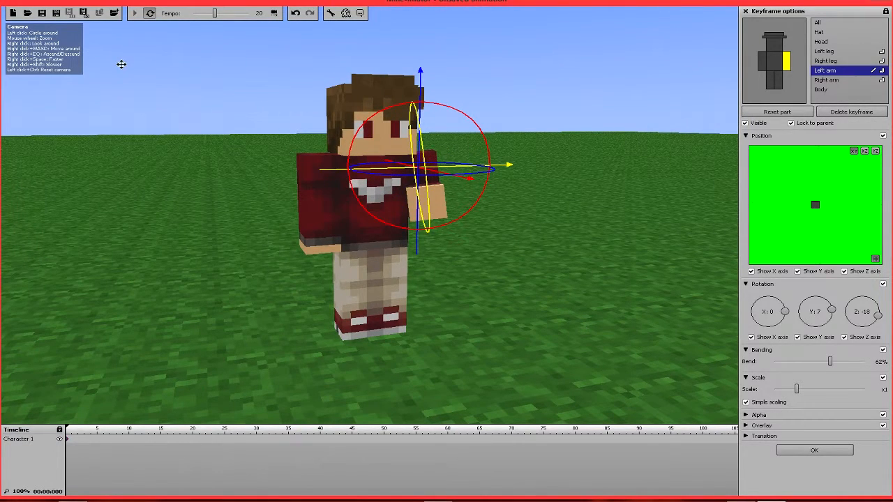
pyautogui.moveTo(146, 84); pyautogui.dragTo(93, 37, button='right')
pyautogui.moveTo(162, 46); pyautogui.dragTo(25, 46, button='right')
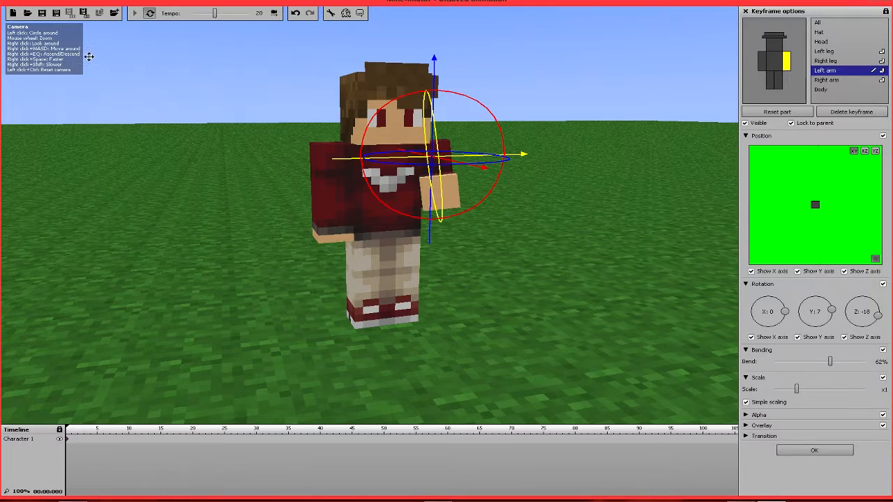
pyautogui.moveTo(163, 60); pyautogui.dragTo(129, 84, button='right')
pyautogui.scroll(-3, 380, 240)
pyautogui.moveTo(533, 295); pyautogui.dragTo(584, 317)
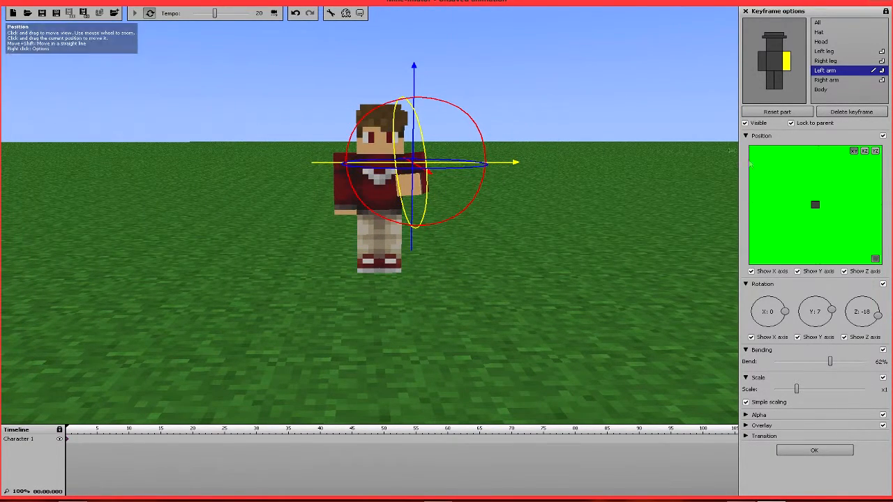
# Try rotating the whole character slightly around the X axis, undoing and redoing the change and leaving it undone
pyautogui.click(754, 65)
pyautogui.moveTo(786, 312); pyautogui.dragTo(781, 309)
pyautogui.hotkey('ctrl', 'z')
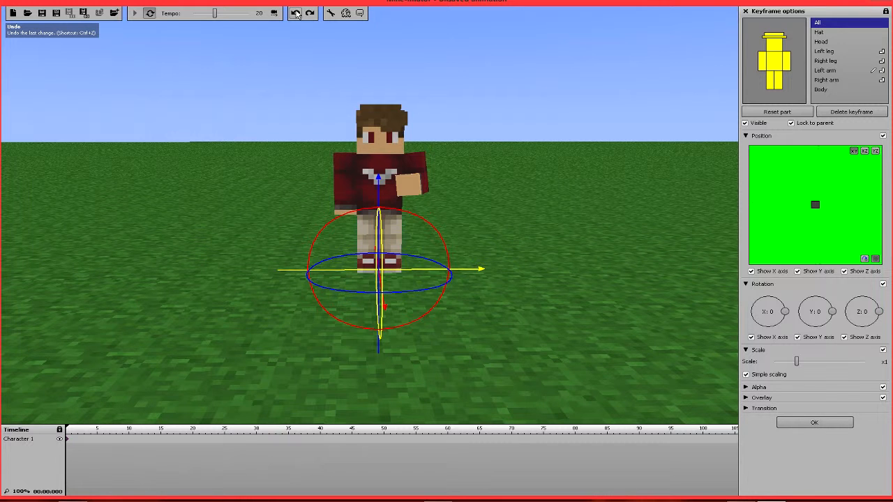
pyautogui.moveTo(496, 114); pyautogui.dragTo(519, 119)
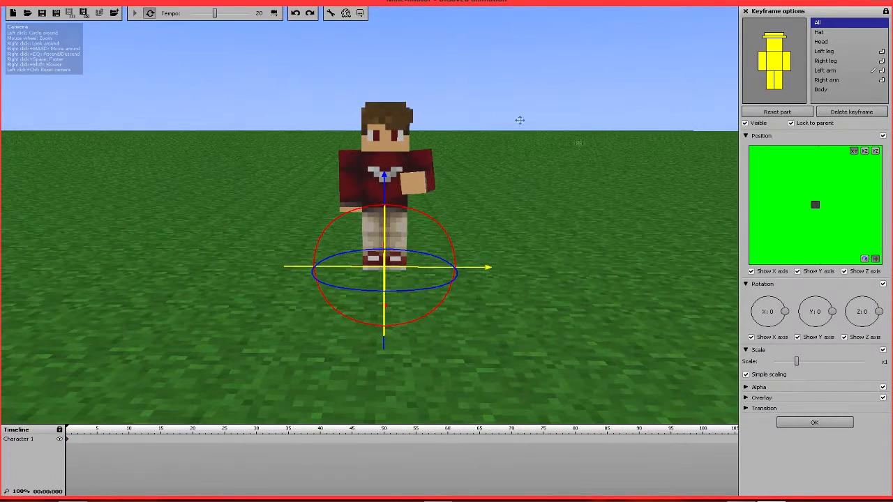
pyautogui.moveTo(785, 311); pyautogui.dragTo(789, 311)
pyautogui.hotkey('ctrl', 'z')
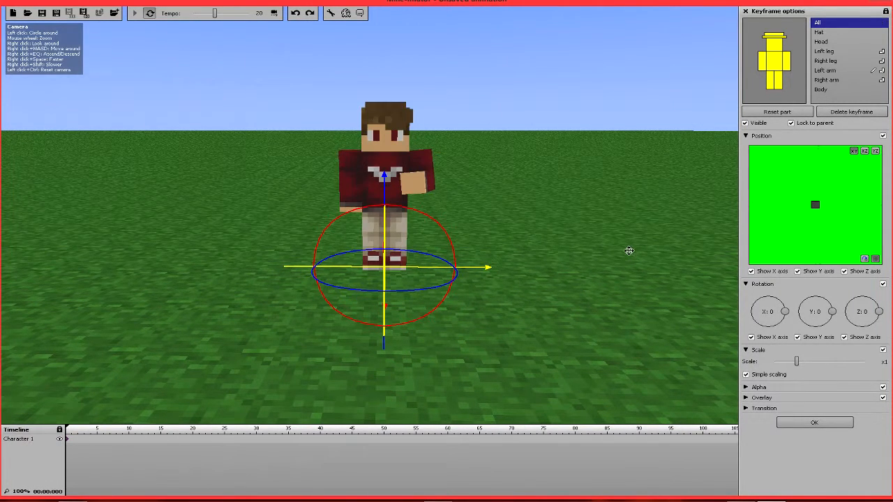
pyautogui.hotkey('ctrl', 'y')
pyautogui.hotkey('ctrl', 'z')
# Rotate the character's right arm to X 5, Y -37 and Z 15 degrees and bend it to 17%
pyautogui.click(765, 67)
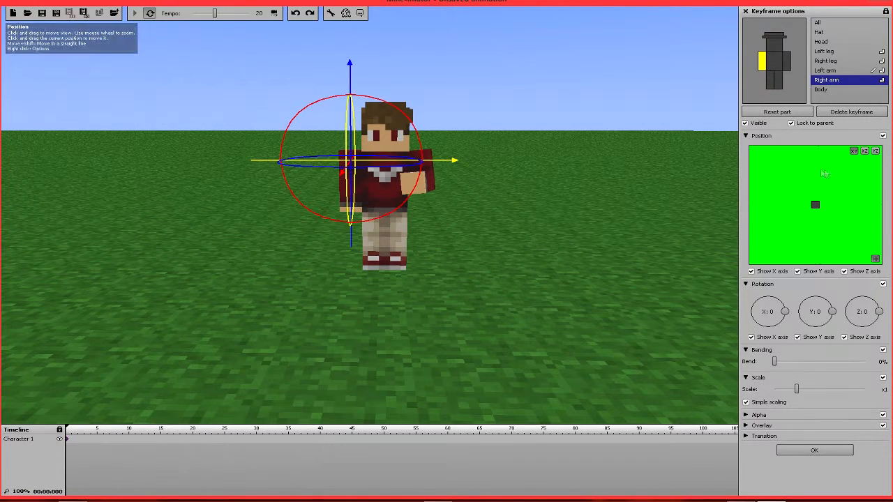
pyautogui.moveTo(786, 315); pyautogui.dragTo(782, 311)
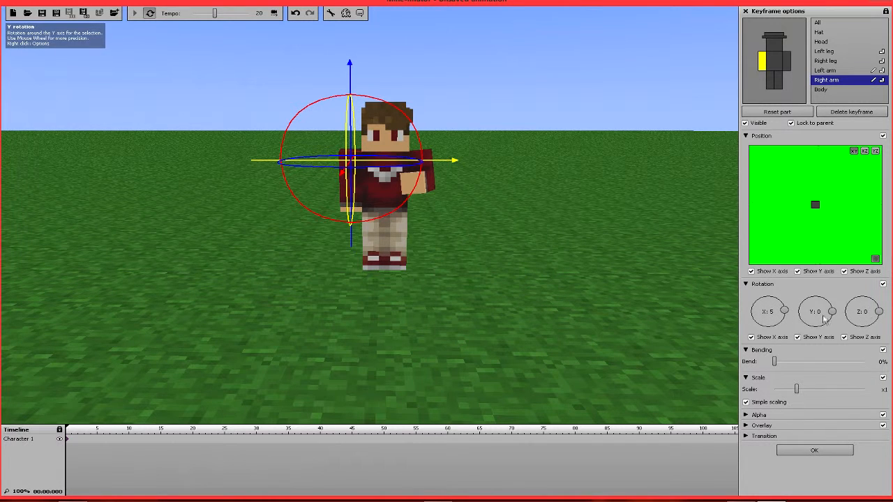
pyautogui.moveTo(835, 314); pyautogui.dragTo(877, 308)
pyautogui.scroll(2, 634, 275)
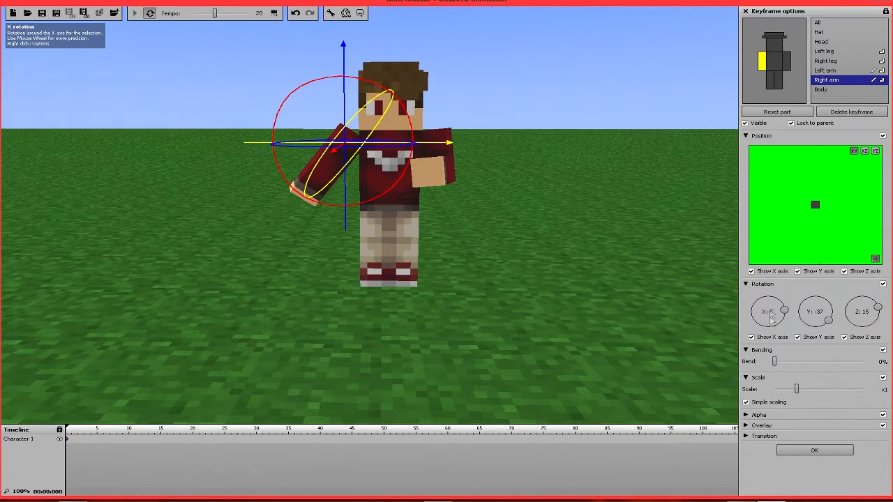
pyautogui.moveTo(775, 361)
pyautogui.mouseDown()
pyautogui.moveTo(804, 359)
pyautogui.moveTo(789, 359)
pyautogui.mouseUp()
pyautogui.moveTo(362, 293); pyautogui.dragTo(516, 287)
pyautogui.moveTo(425, 293)
pyautogui.mouseDown()
pyautogui.moveTo(522, 300)
pyautogui.moveTo(462, 291)
pyautogui.moveTo(547, 275)
pyautogui.mouseUp()
pyautogui.moveTo(477, 276)
pyautogui.mouseDown()
pyautogui.moveTo(468, 268)
pyautogui.moveTo(537, 269)
pyautogui.moveTo(488, 276)
pyautogui.moveTo(540, 279)
pyautogui.moveTo(470, 271)
pyautogui.moveTo(446, 286)
pyautogui.mouseUp()
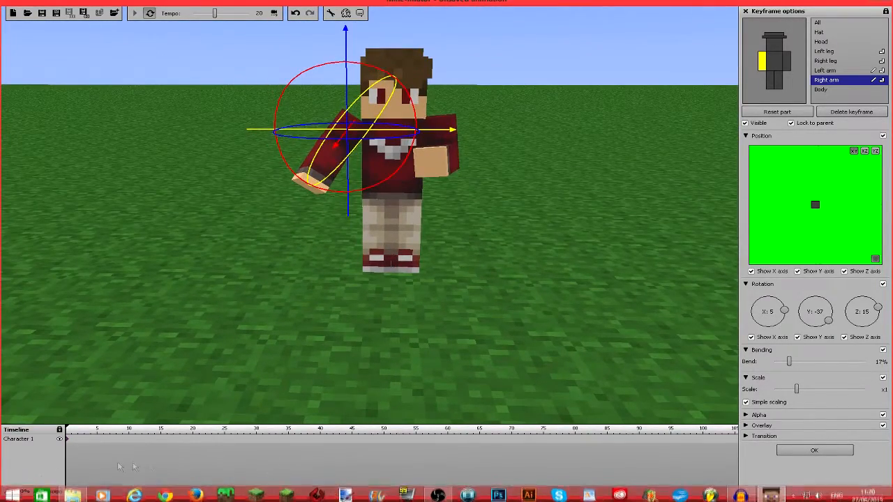
pyautogui.click(13, 494)
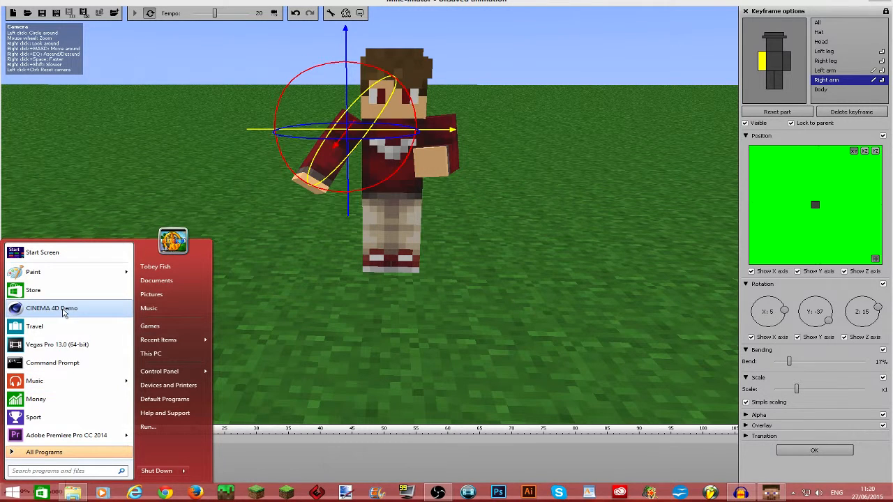
pyautogui.click(394, 312)
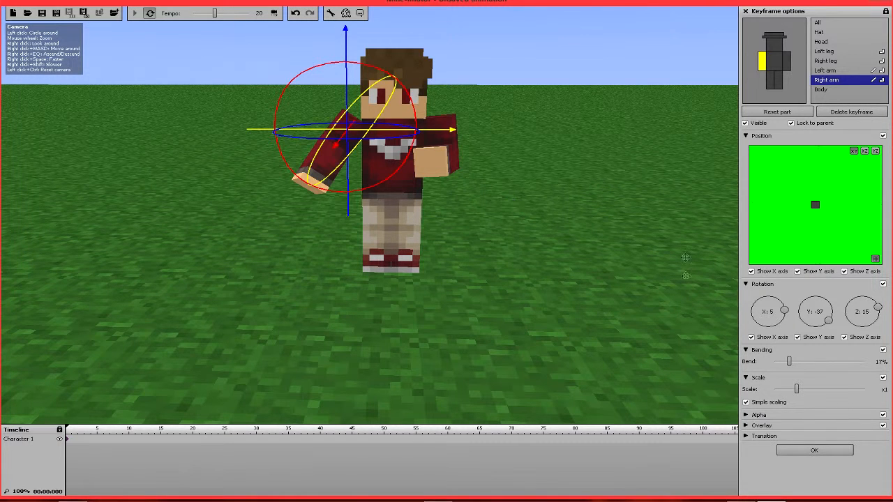
# Rotate the right arm to -60 degrees around Y and -2 degrees around Z, and raise its bend to 32%
pyautogui.moveTo(791, 362); pyautogui.dragTo(801, 363)
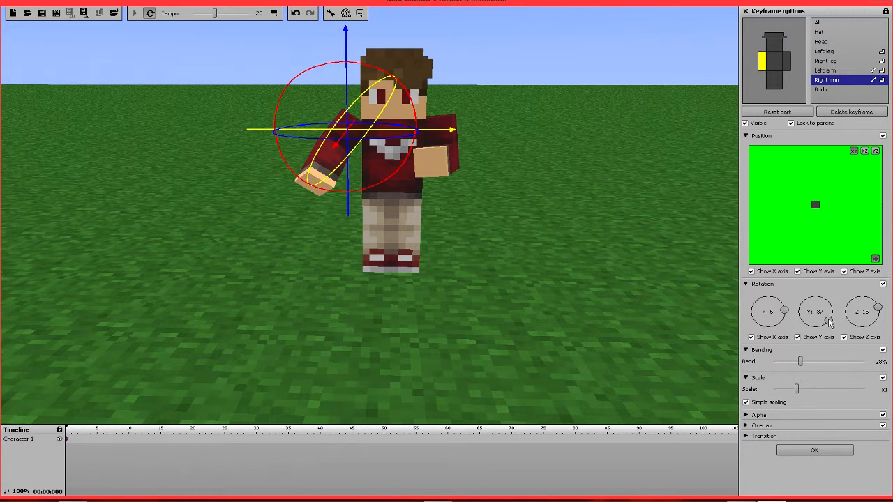
pyautogui.scroll(-5, 830, 320)
pyautogui.scroll(-4, 885, 316)
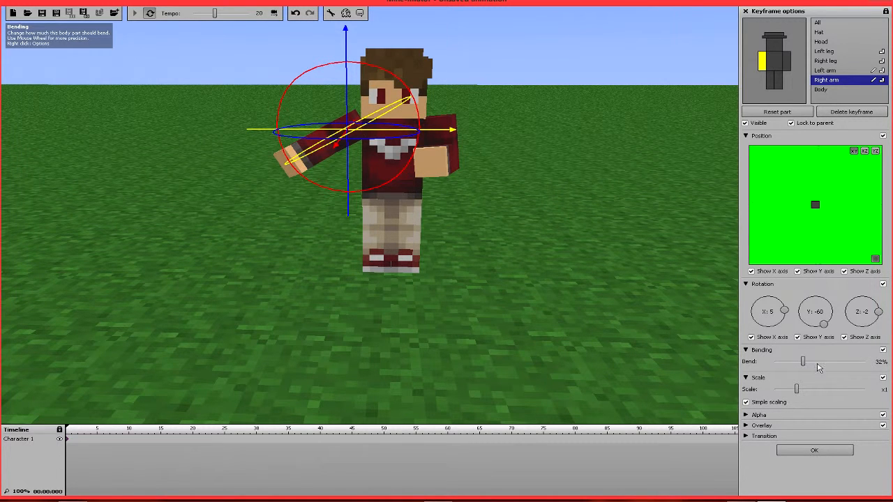
# Bend the right arm gradually up to 100%, checking the pose from the side, above and the front
pyautogui.moveTo(804, 365); pyautogui.dragTo(817, 362)
pyautogui.moveTo(530, 279); pyautogui.dragTo(586, 278, button='right')
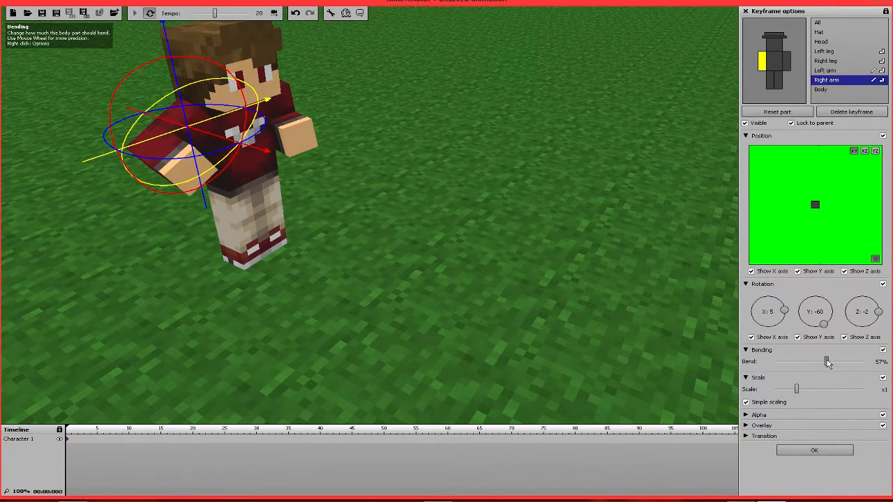
pyautogui.scroll(1, 828, 361)
pyautogui.scroll(2, 133, 305)
pyautogui.moveTo(133, 305); pyautogui.dragTo(43, 44)
pyautogui.moveTo(144, 77); pyautogui.dragTo(384, 181, button='right')
pyautogui.press('w')
pyautogui.press('w')
pyautogui.press('w')
pyautogui.press('w')
pyautogui.press('s')
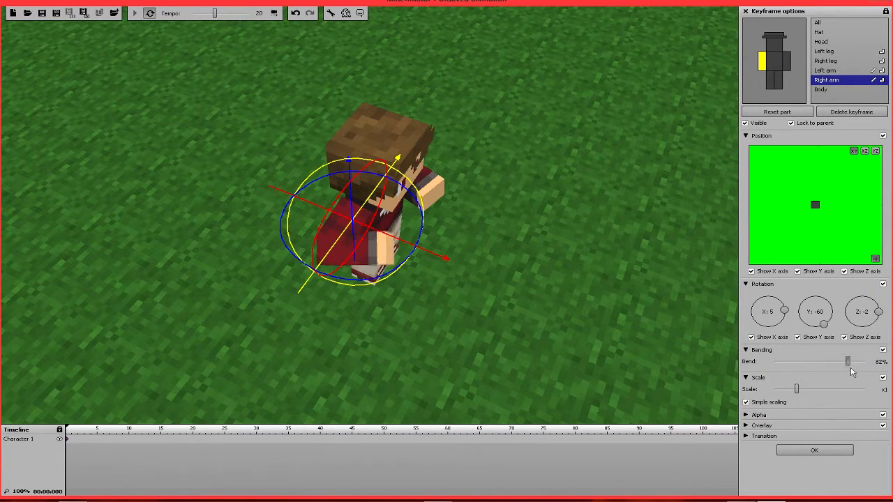
pyautogui.moveTo(849, 363); pyautogui.dragTo(874, 365)
pyautogui.moveTo(418, 279); pyautogui.dragTo(135, 100, button='right')
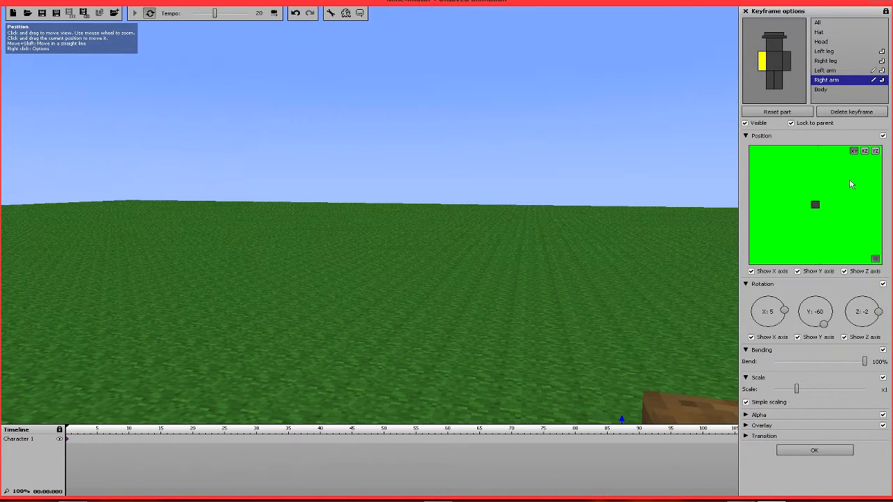
pyautogui.moveTo(459, 282); pyautogui.dragTo(625, 364, button='right')
pyautogui.press('w')
pyautogui.press('s')
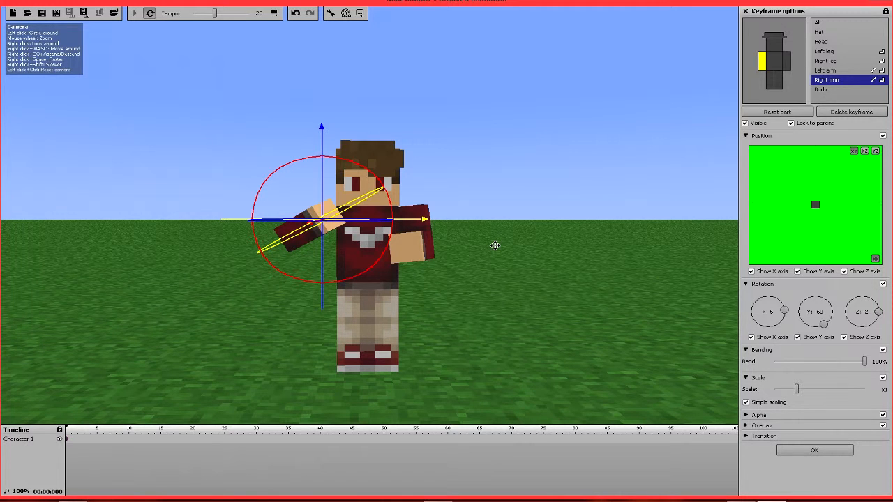
# Hide the X, Y and Z axis controls around the right arm one by one and show them all again
pyautogui.click(752, 272)
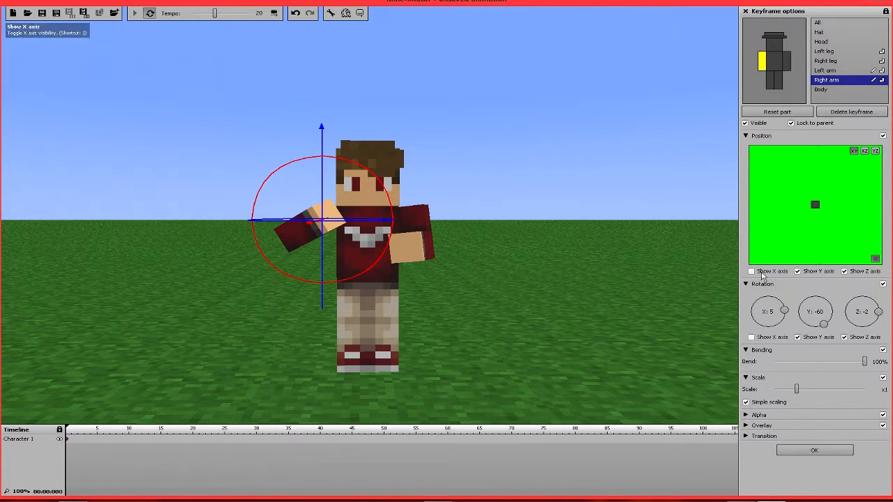
pyautogui.click(820, 272)
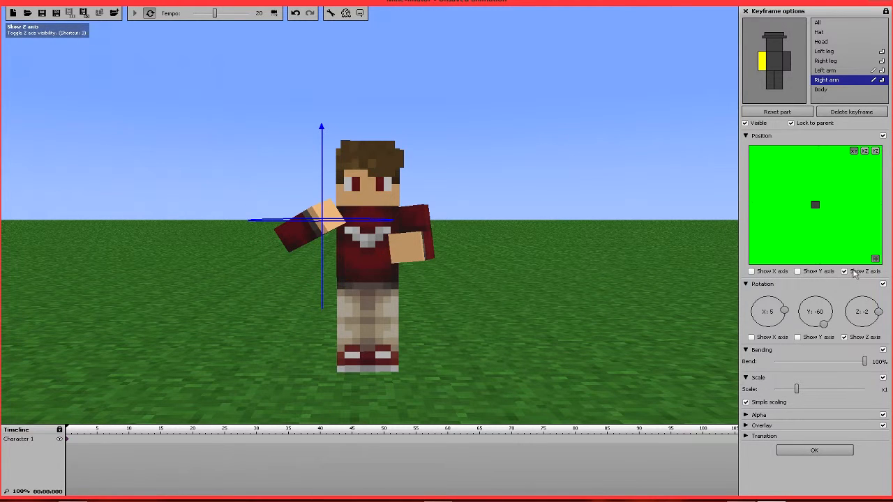
pyautogui.click(845, 271)
pyautogui.click(851, 272)
pyautogui.click(820, 272)
pyautogui.click(761, 272)
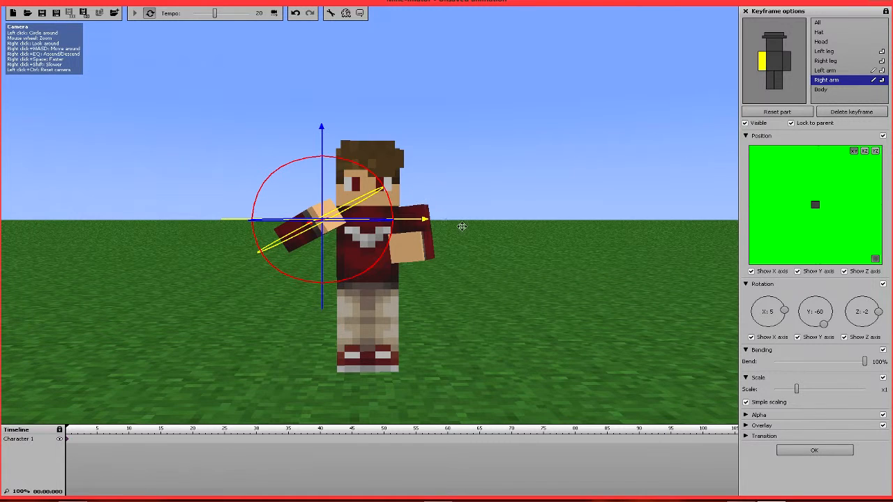
pyautogui.scroll(1, 461, 226)
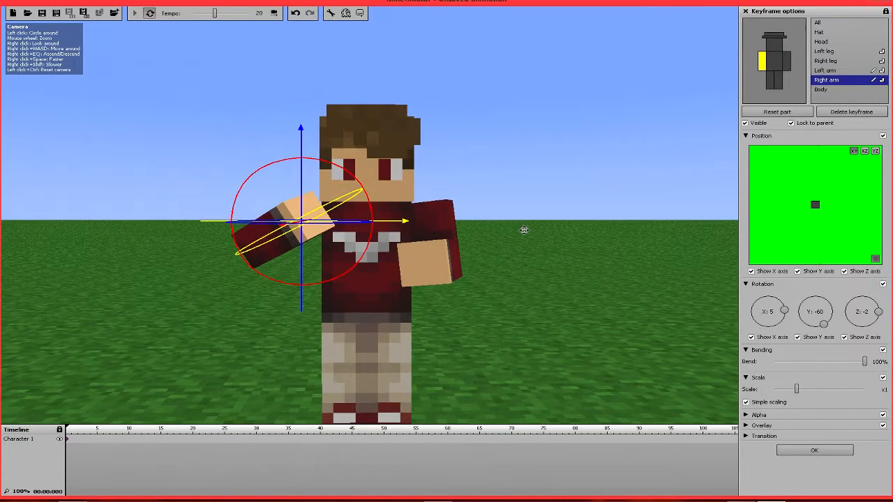
pyautogui.scroll(-1, 524, 231)
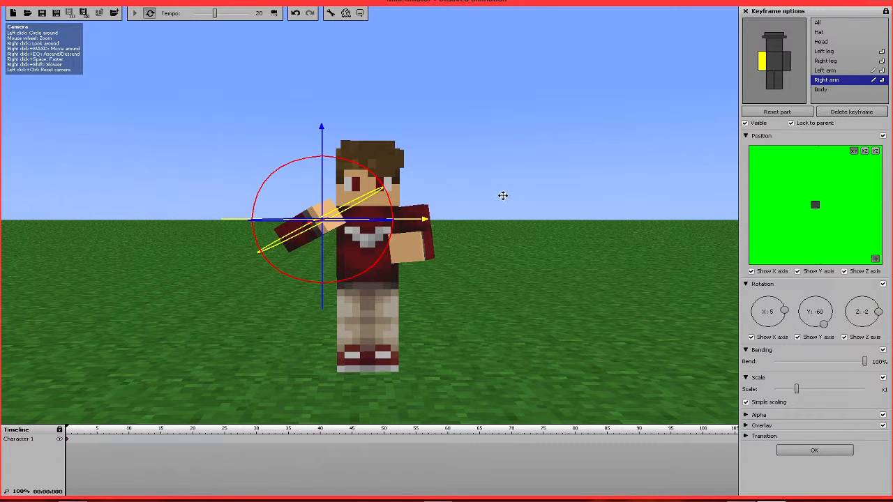
pyautogui.click(741, 493)
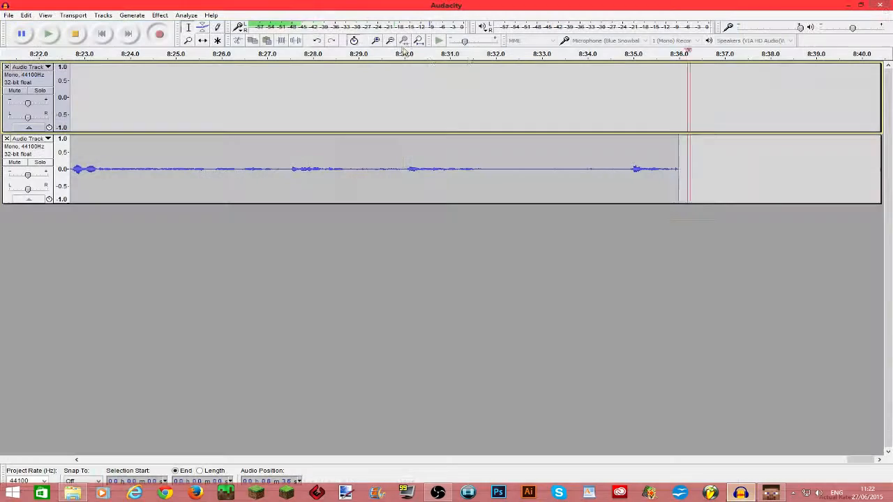
pyautogui.click(847, 5)
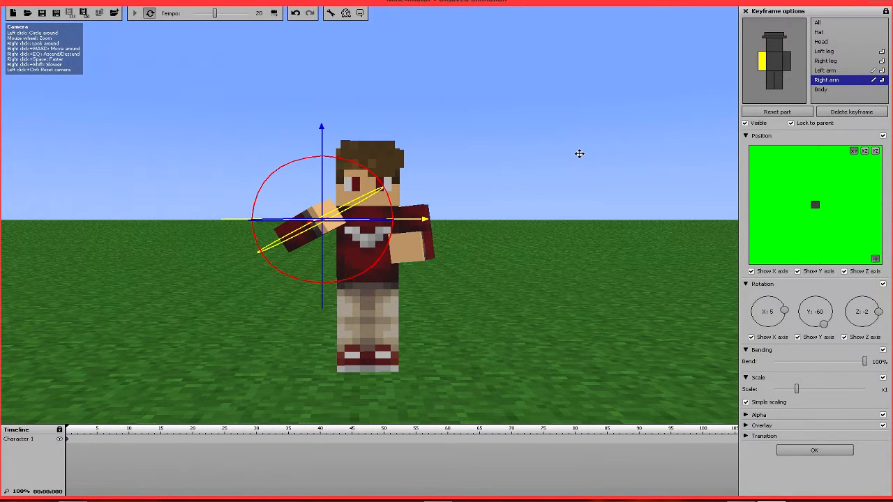
# Rotate the right arm to 70 degrees around the X axis and check the pose from the side
pyautogui.moveTo(784, 311); pyautogui.dragTo(773, 297)
pyautogui.moveTo(707, 305); pyautogui.dragTo(625, 303)
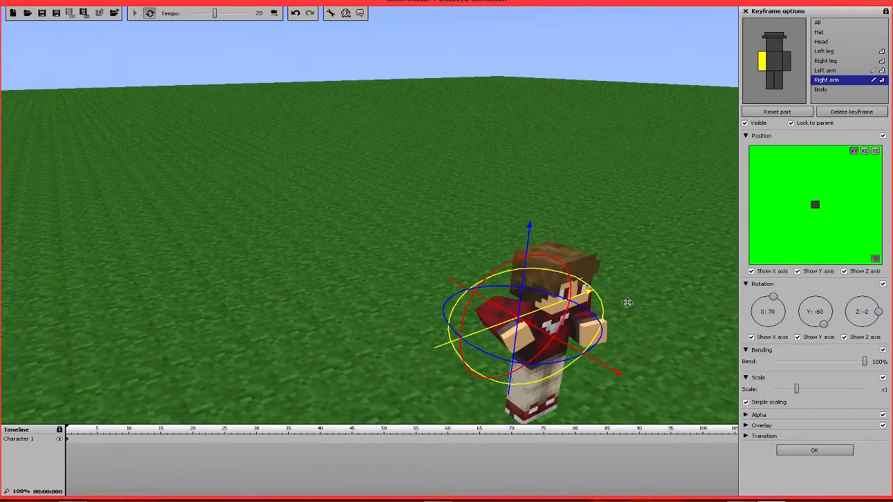
# Set the right arm's bend to 21% and its rotation to -19 degrees around X and -20 degrees around Y
pyautogui.moveTo(864, 361); pyautogui.dragTo(793, 363)
pyautogui.moveTo(773, 298); pyautogui.dragTo(784, 316)
pyautogui.moveTo(664, 319); pyautogui.dragTo(600, 295)
pyautogui.scroll(3, 600, 295)
pyautogui.moveTo(823, 325); pyautogui.dragTo(830, 319)
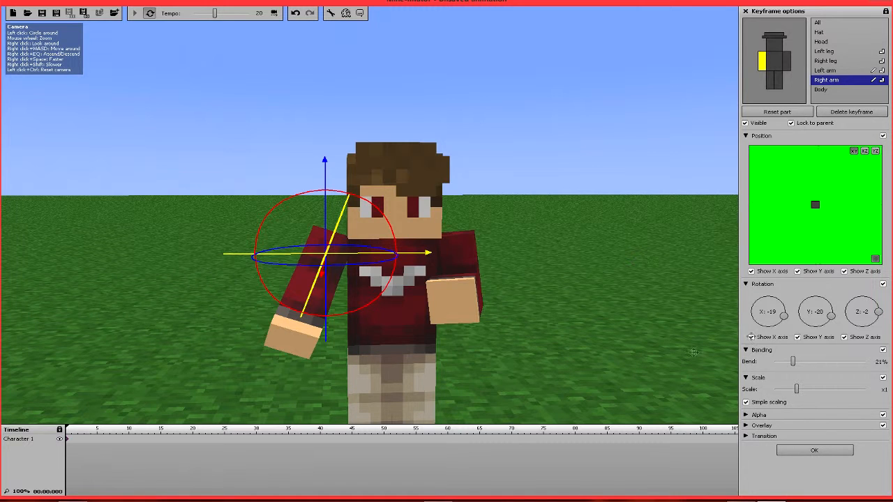
# Rotate the right arm to -41 degrees around X, -7 around Y and 5 around Z, with a 32% bend
pyautogui.moveTo(880, 314); pyautogui.dragTo(781, 332)
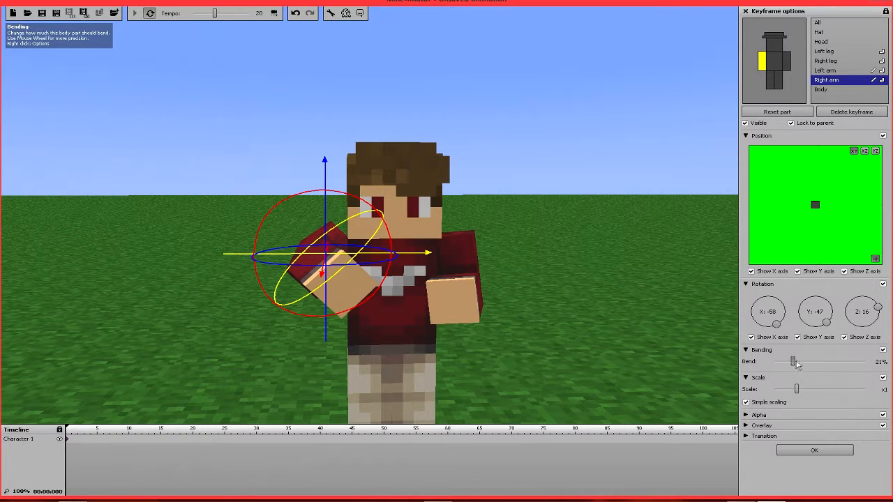
pyautogui.moveTo(796, 361); pyautogui.dragTo(804, 360)
pyautogui.moveTo(635, 317); pyautogui.dragTo(648, 316)
pyautogui.moveTo(648, 316); pyautogui.dragTo(642, 311, button='right')
pyautogui.moveTo(777, 325); pyautogui.dragTo(880, 316)
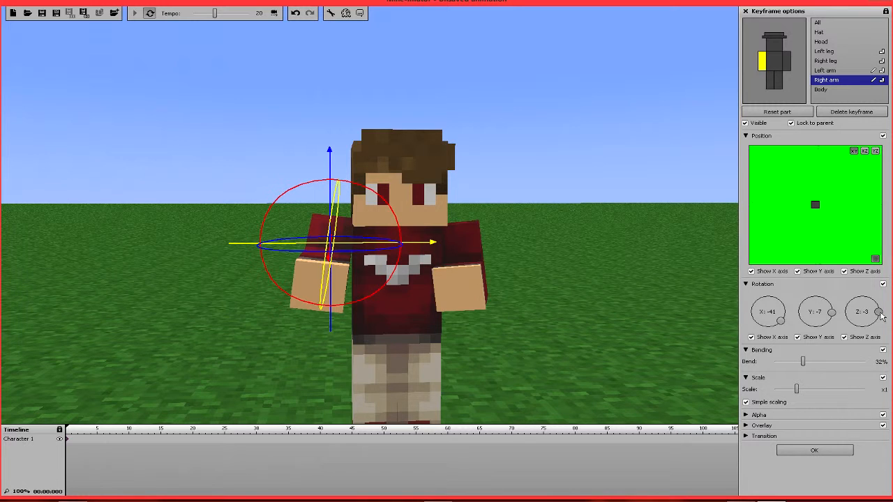
pyautogui.moveTo(880, 316); pyautogui.dragTo(878, 312)
# Compare the right arm with the left arm's settings and rotate the right arm to 13 degrees around Z
pyautogui.click(787, 63)
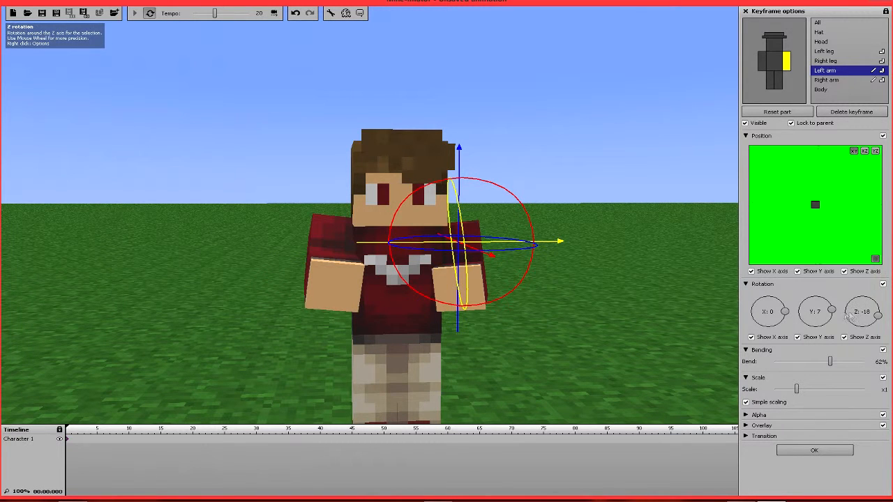
pyautogui.click(770, 63)
pyautogui.click(761, 62)
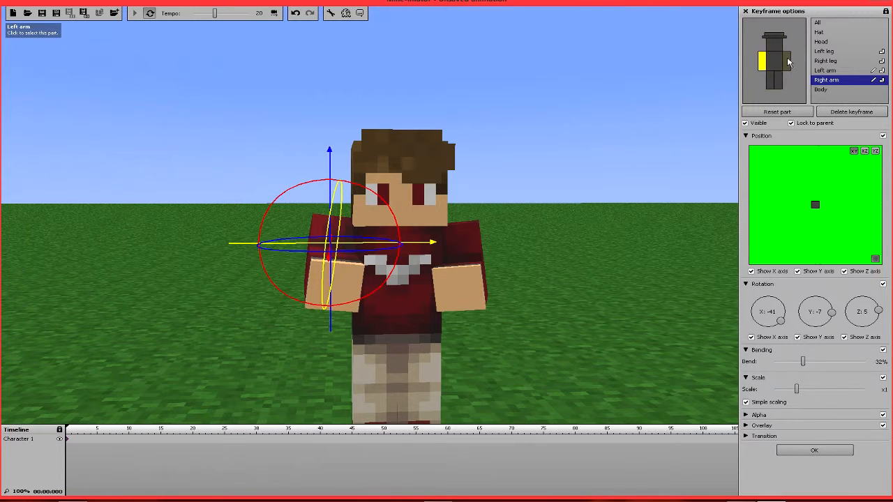
pyautogui.click(786, 61)
pyautogui.click(764, 65)
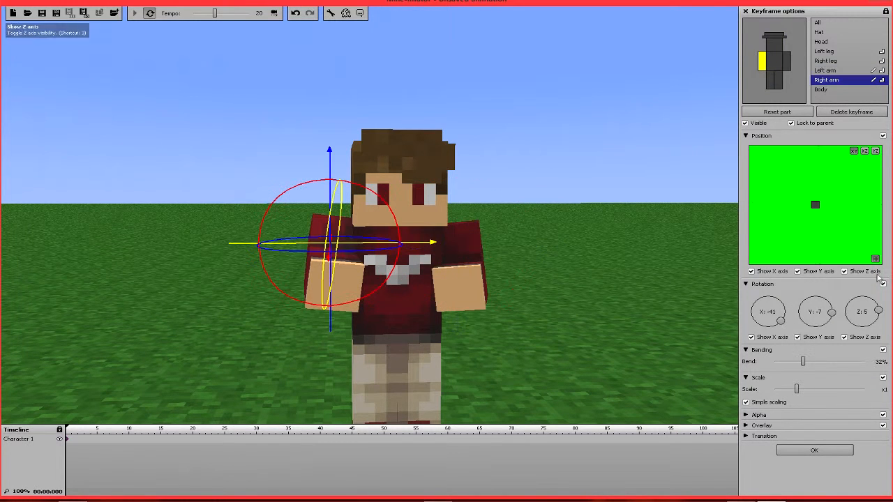
pyautogui.moveTo(878, 315); pyautogui.dragTo(877, 304)
pyautogui.moveTo(672, 281); pyautogui.dragTo(664, 278)
pyautogui.moveTo(877, 305); pyautogui.dragTo(882, 310)
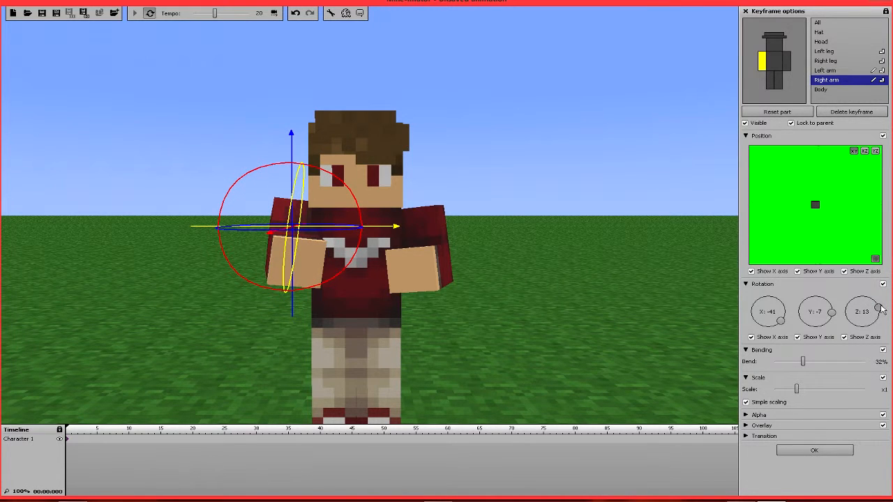
# Check the left arm's rotation and set the right arm's X rotation to 0 degrees
pyautogui.click(786, 58)
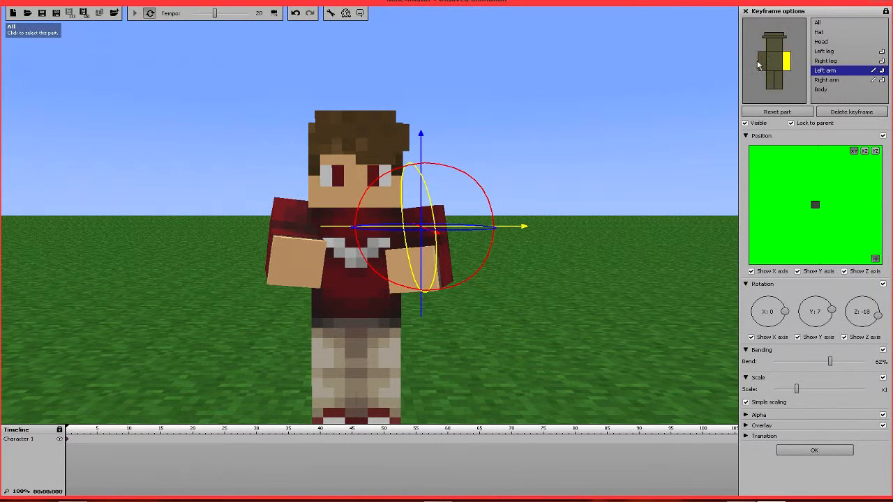
pyautogui.click(758, 65)
pyautogui.click(761, 66)
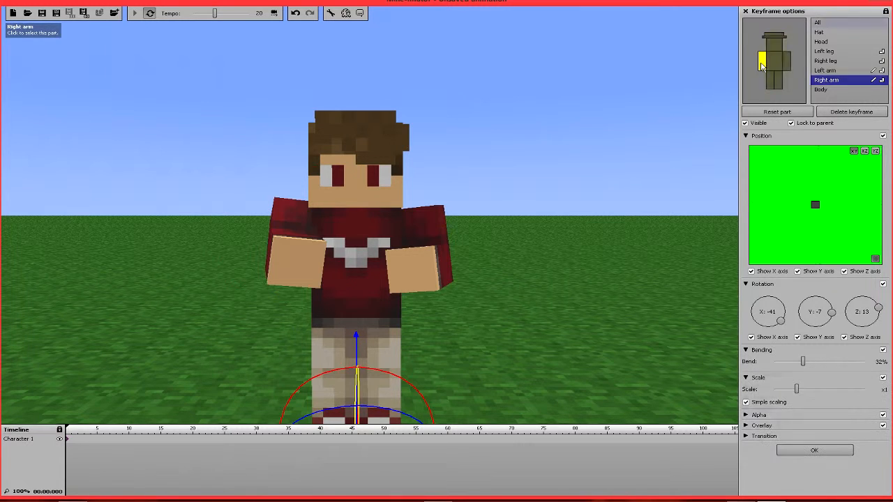
pyautogui.moveTo(780, 322); pyautogui.dragTo(788, 315)
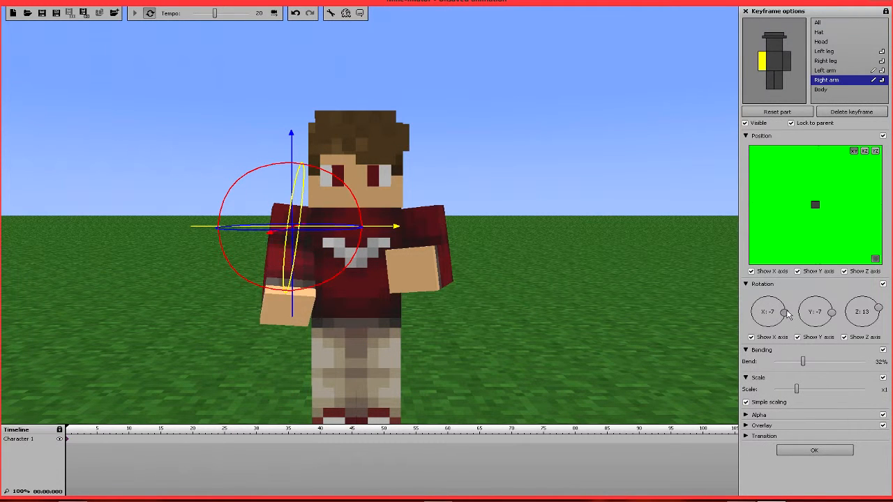
pyautogui.scroll(-5, 771, 315)
pyautogui.scroll(10, 771, 315)
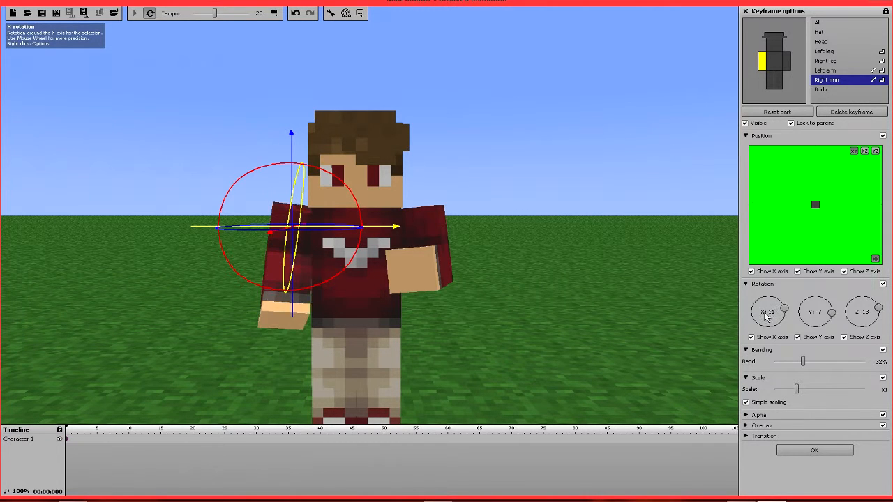
pyautogui.scroll(-5, 767, 316)
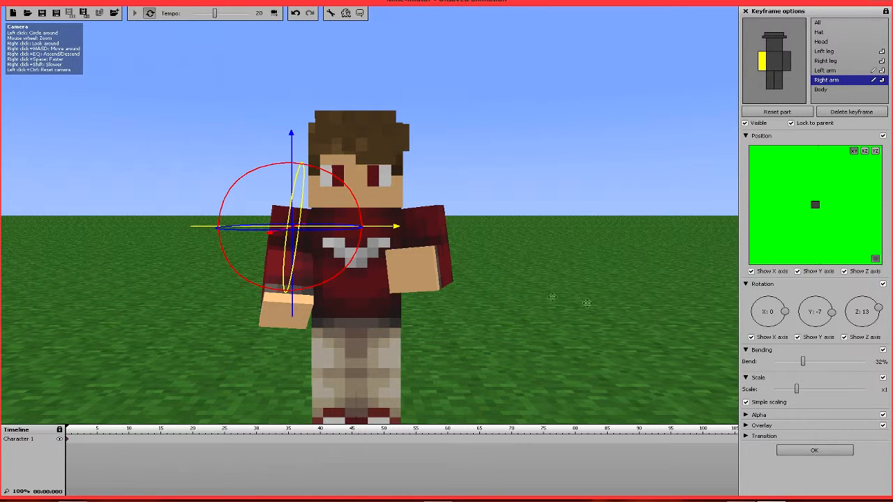
# Set the left arm's X rotation to -1 degree and the right arm's bend to 62%
pyautogui.click(786, 68)
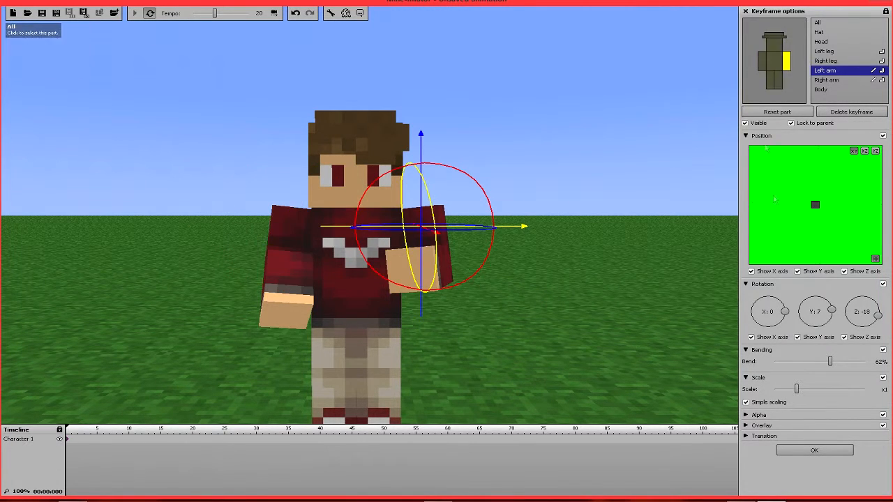
pyautogui.moveTo(787, 314); pyautogui.dragTo(786, 316)
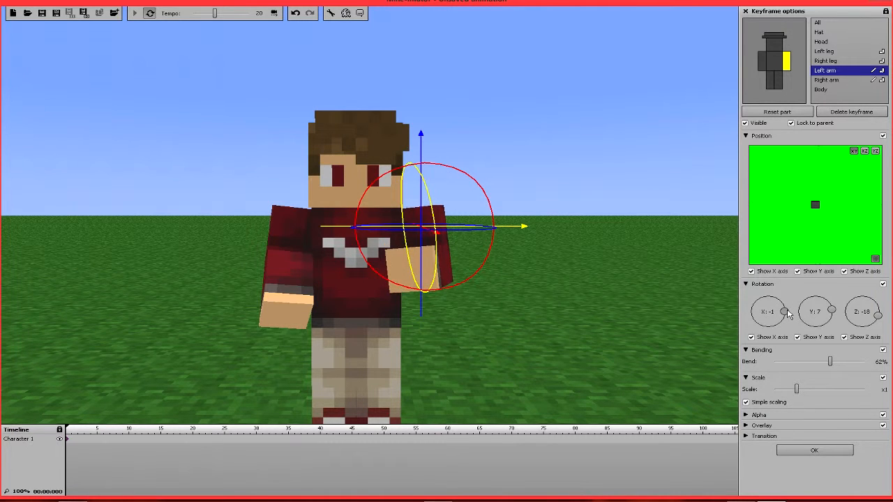
pyautogui.click(766, 61)
pyautogui.moveTo(807, 362); pyautogui.dragTo(830, 362)
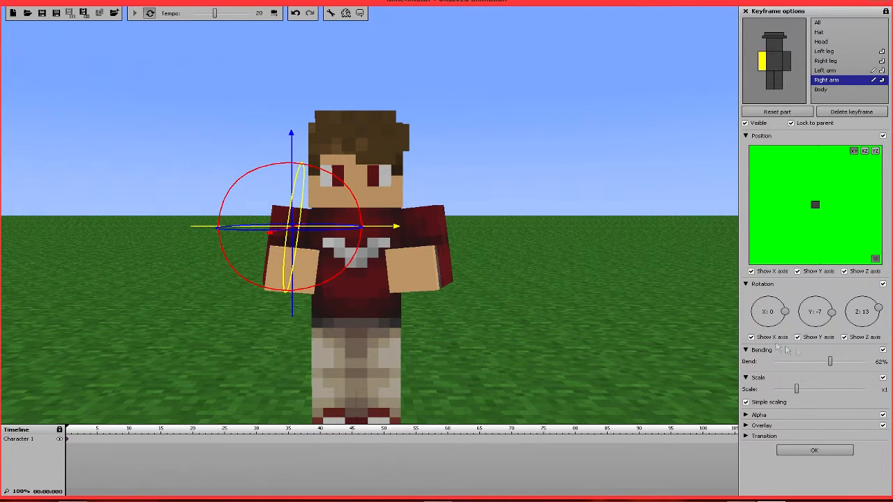
# Rotate the right arm to 18 degrees around the Z axis and compare it with the left arm
pyautogui.click(786, 61)
pyautogui.moveTo(881, 308); pyautogui.dragTo(881, 308)
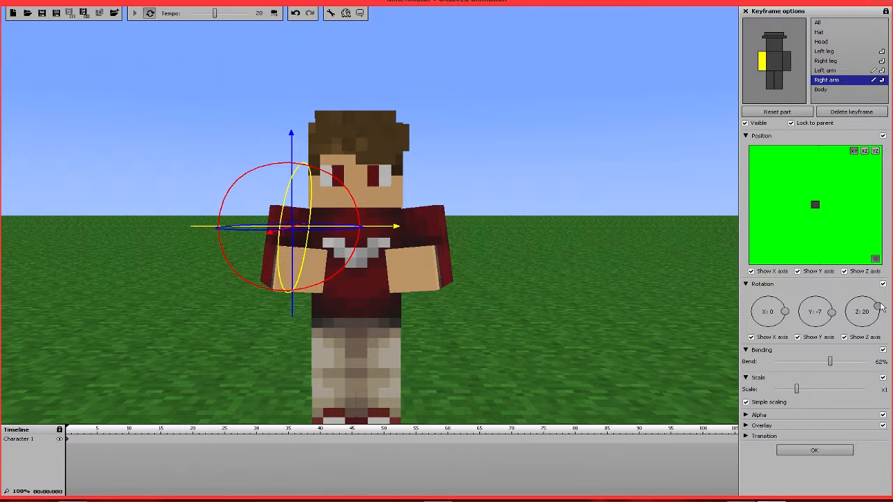
pyautogui.scroll(-5, 881, 307)
pyautogui.scroll(1, 881, 308)
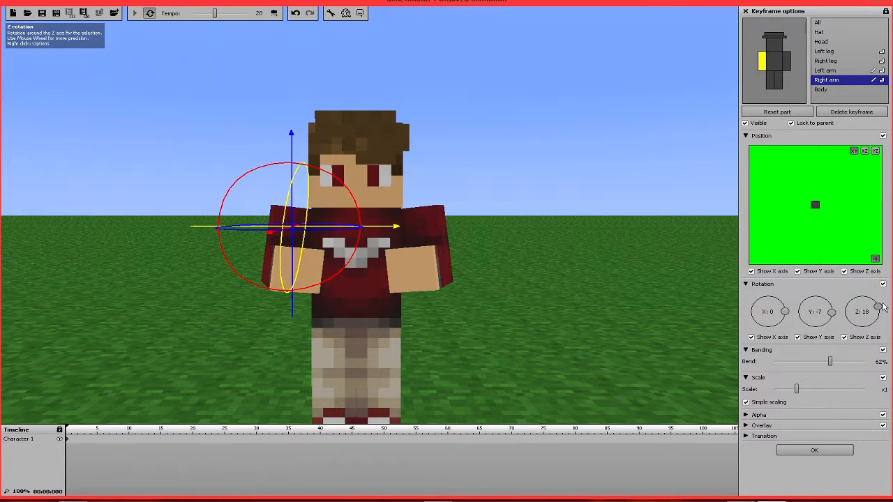
pyautogui.click(787, 62)
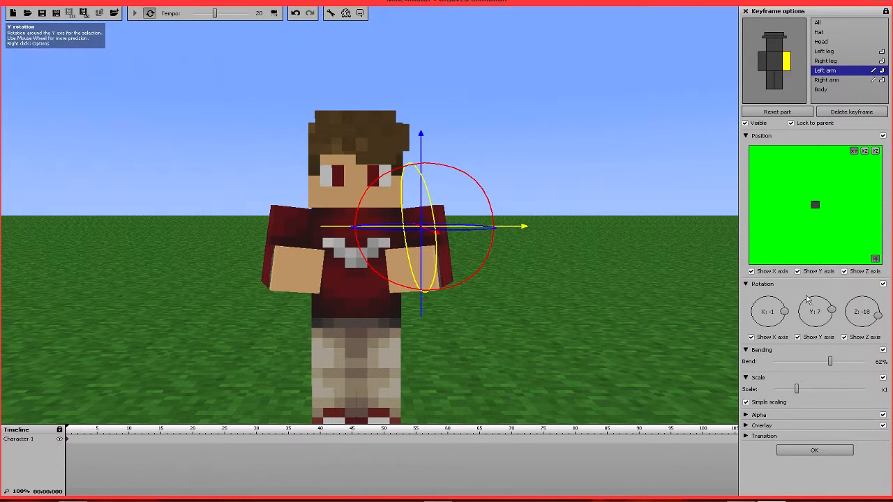
pyautogui.click(762, 61)
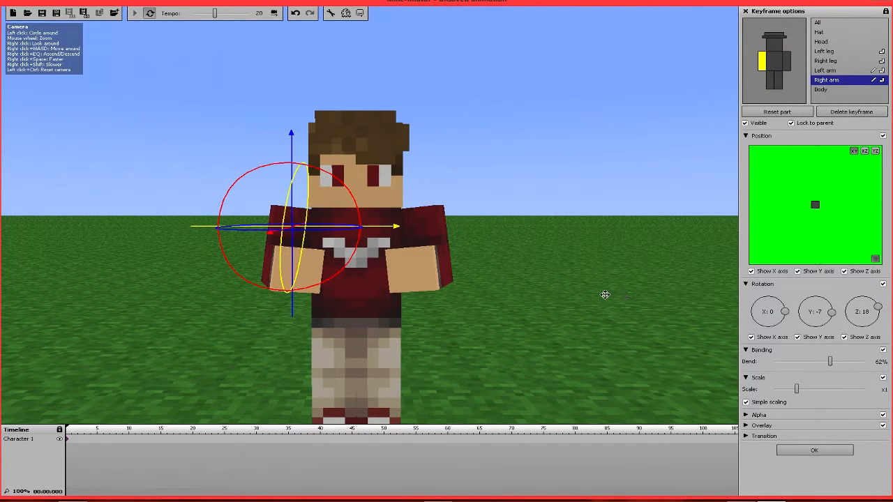
# Rotate the character's head to 3 degrees around the Y axis and 2 degrees around the Z axis
pyautogui.click(774, 43)
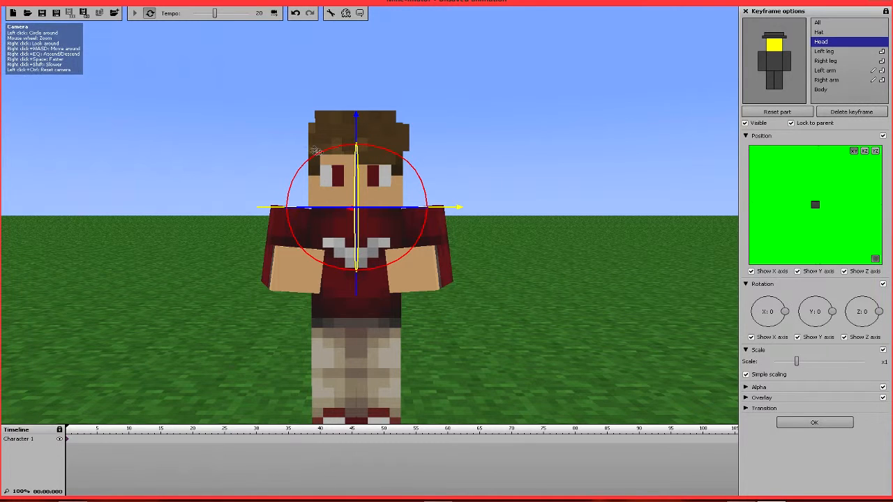
pyautogui.moveTo(785, 311); pyautogui.dragTo(883, 318)
pyautogui.moveTo(786, 310); pyautogui.dragTo(784, 311)
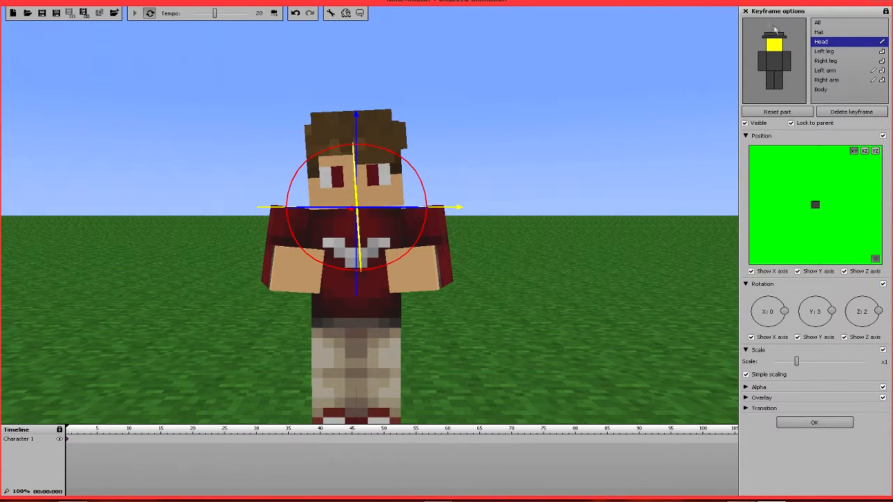
# Try tilting the whole character and the hat around the Y axis, undoing the character's tilt and returning the hat to 0 degrees
pyautogui.click(774, 31)
pyautogui.moveTo(832, 314); pyautogui.dragTo(832, 337)
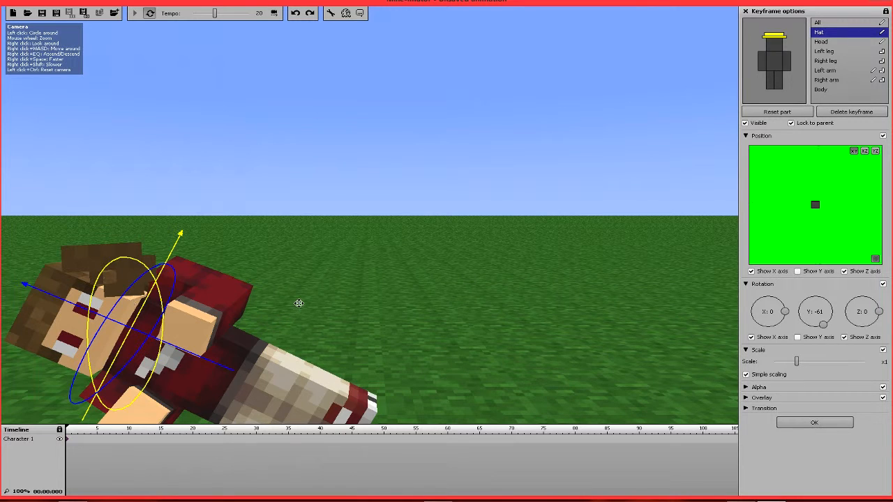
pyautogui.hotkey('ctrl', 'y')
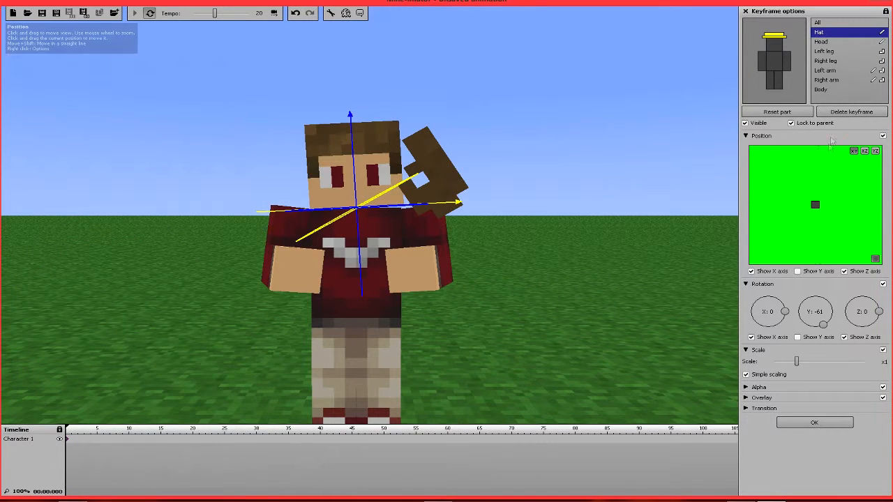
pyautogui.moveTo(829, 329); pyautogui.dragTo(843, 311)
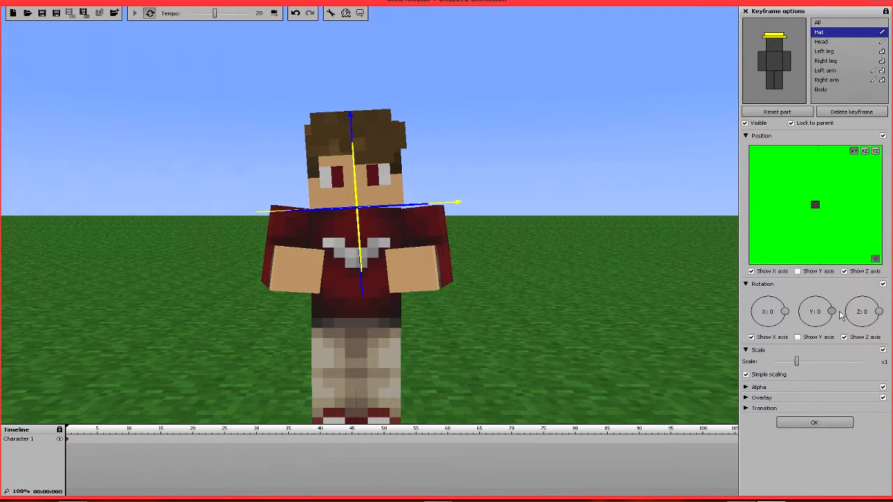
# Readjust the head's rotation to 6 degrees around the X axis and -1 degree around the Y axis
pyautogui.moveTo(573, 221); pyautogui.dragTo(574, 221)
pyautogui.click(774, 44)
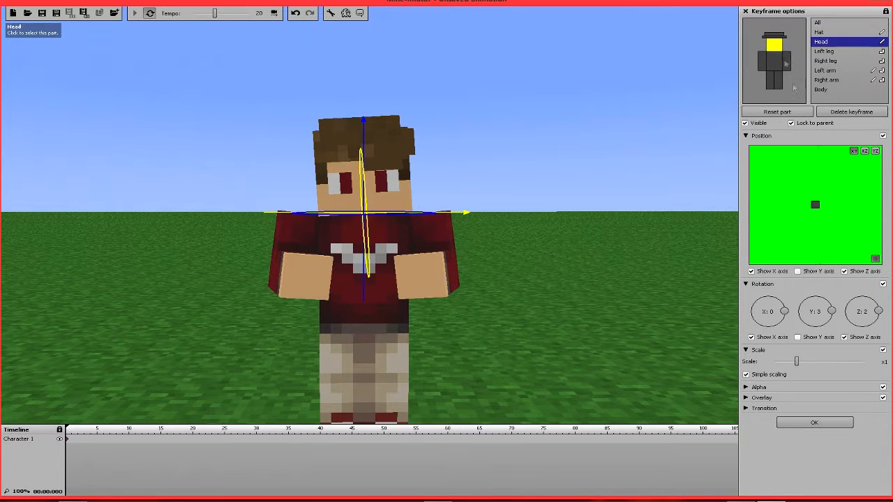
pyautogui.moveTo(833, 314); pyautogui.dragTo(784, 310)
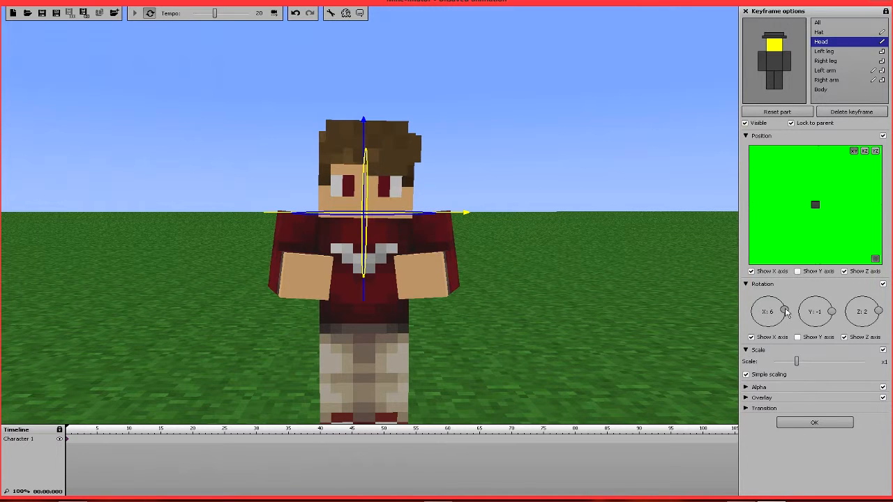
# Rotate the character's body to -69 degrees around both the X and Y axes
pyautogui.click(779, 84)
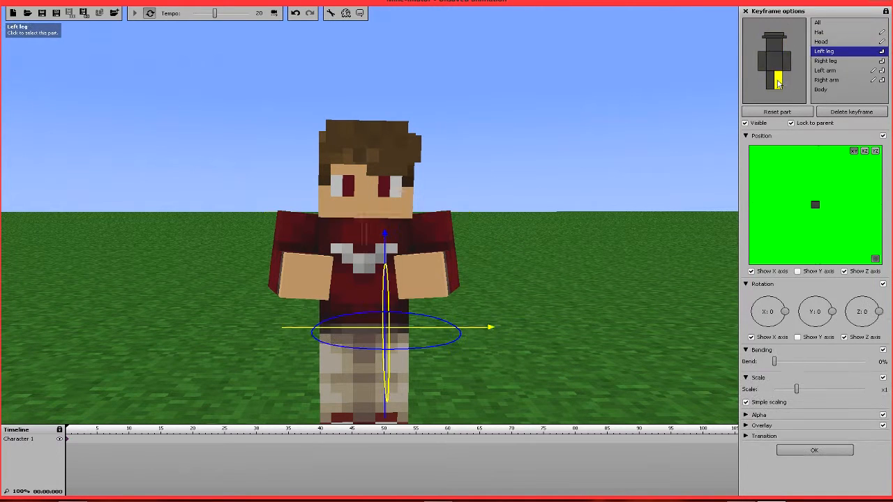
pyautogui.click(774, 66)
pyautogui.moveTo(784, 311); pyautogui.dragTo(772, 328)
pyautogui.moveTo(832, 312); pyautogui.dragTo(822, 322)
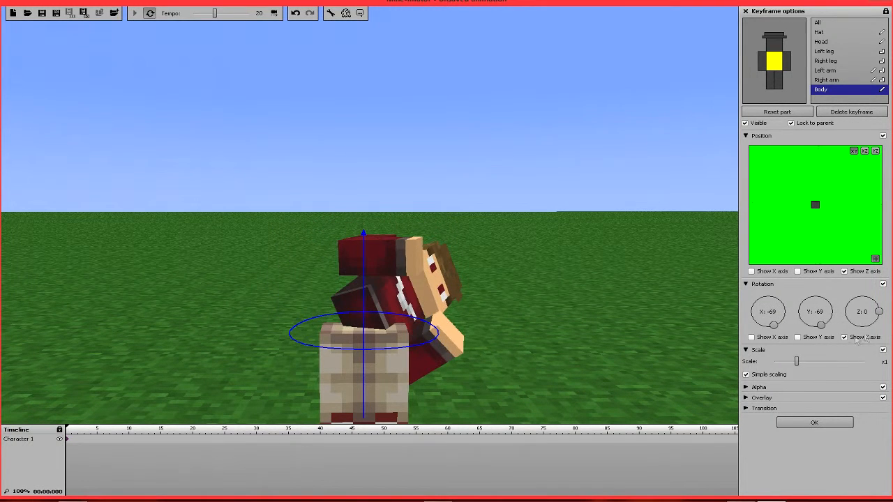
# Spin the body to 1050 degrees around the Z axis and set its Y rotation to -6 degrees
pyautogui.moveTo(877, 314); pyautogui.dragTo(845, 308)
pyautogui.moveTo(727, 379); pyautogui.dragTo(874, 330)
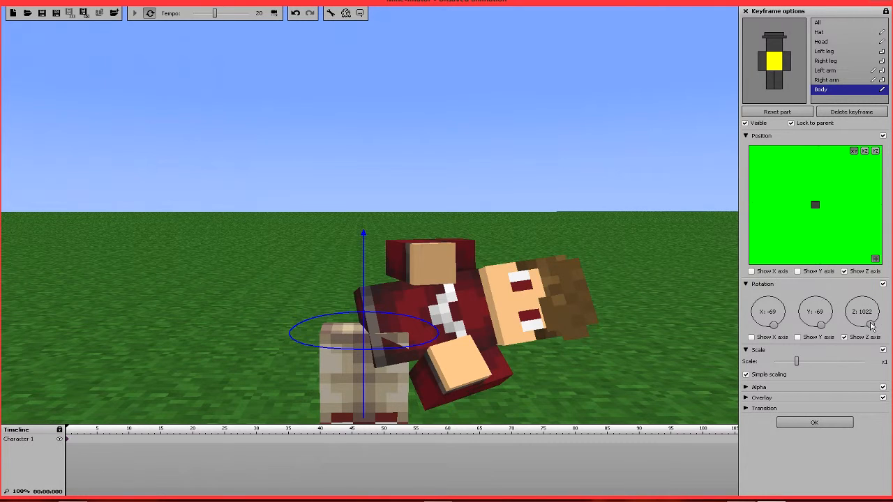
pyautogui.moveTo(871, 325); pyautogui.dragTo(872, 328)
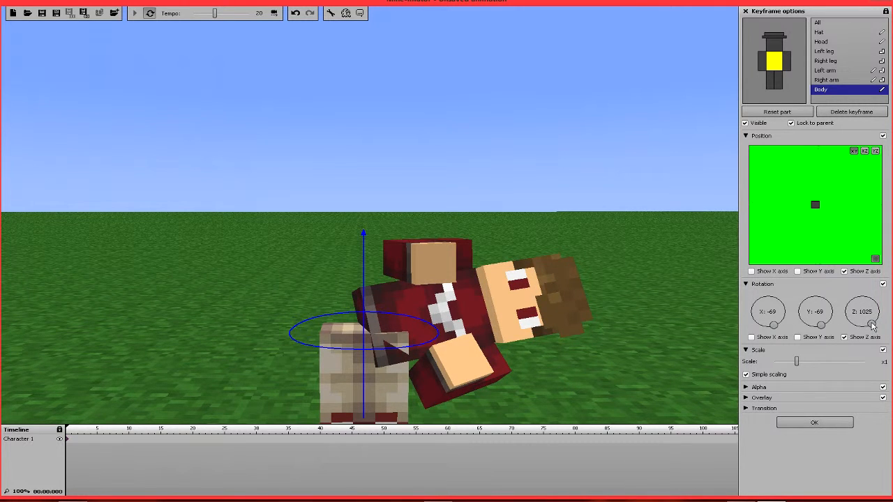
pyautogui.moveTo(872, 326); pyautogui.dragTo(876, 310)
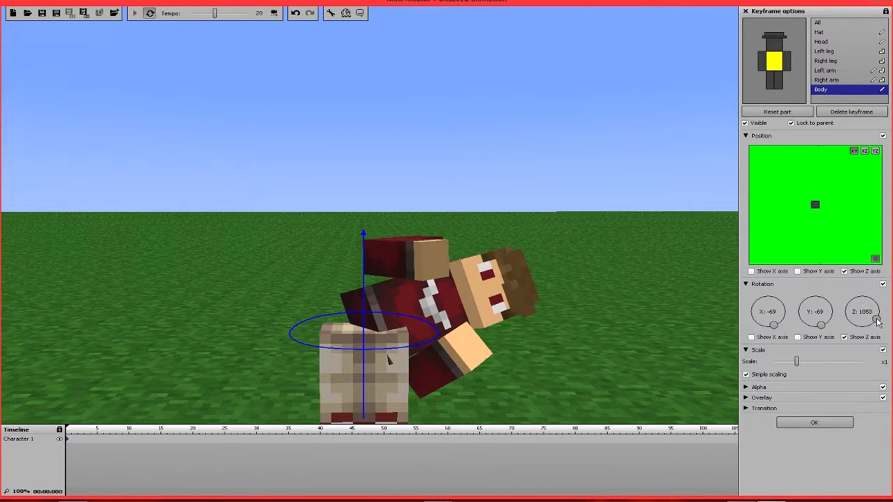
pyautogui.moveTo(821, 327); pyautogui.dragTo(832, 314)
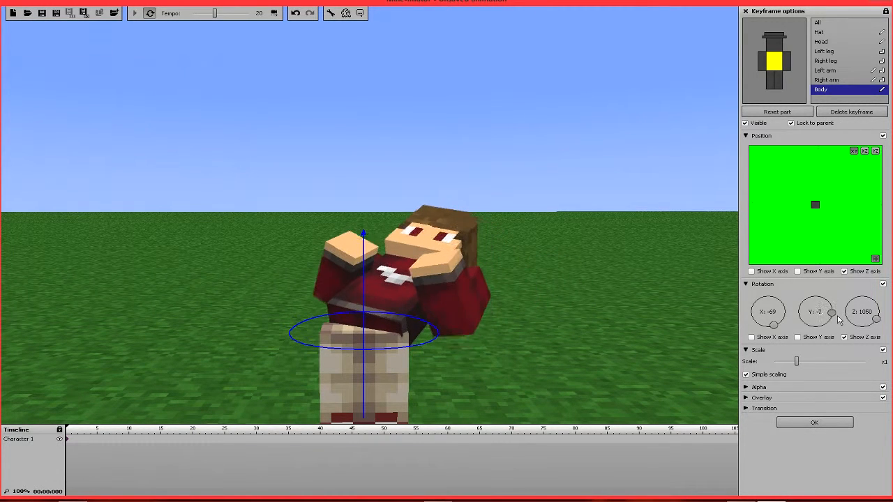
# Try adding a second character keyframe at frame 2 and check the first keyframe's options for a walking animation
pyautogui.rightClick(69, 440)
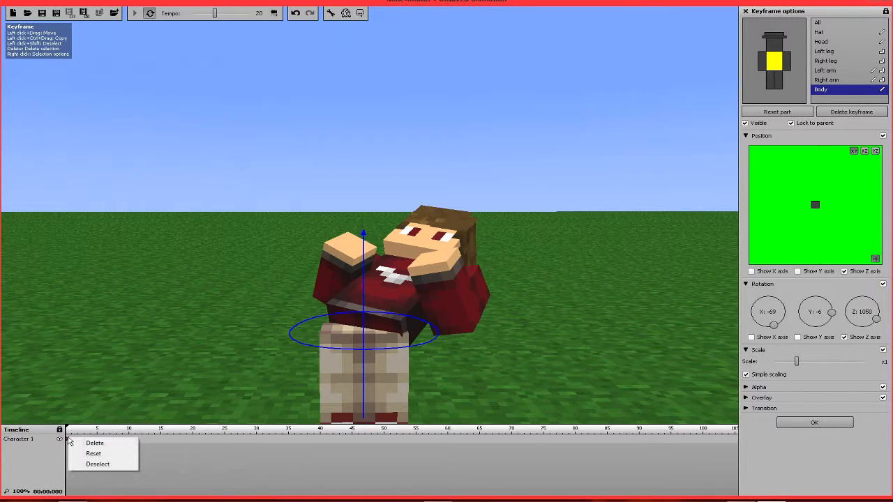
pyautogui.click(145, 440)
pyautogui.click(78, 439)
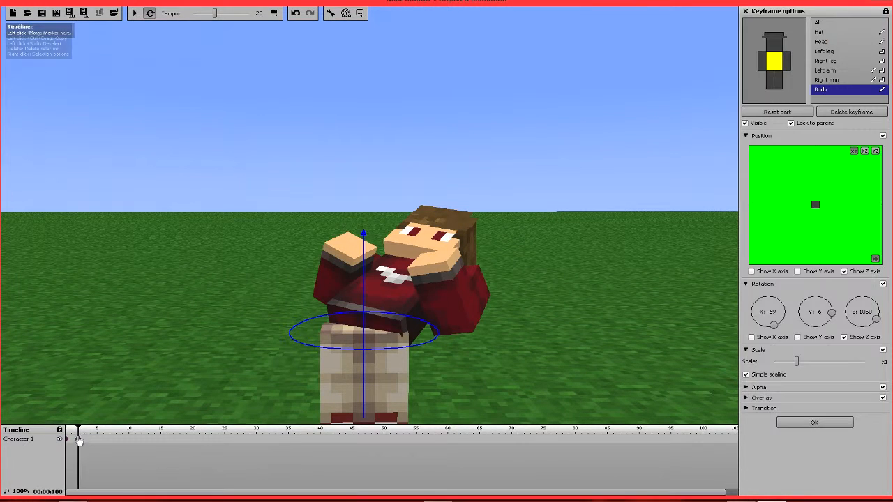
pyautogui.rightClick(68, 440)
pyautogui.rightClick(69, 440)
pyautogui.click(68, 440)
pyautogui.rightClick(69, 441)
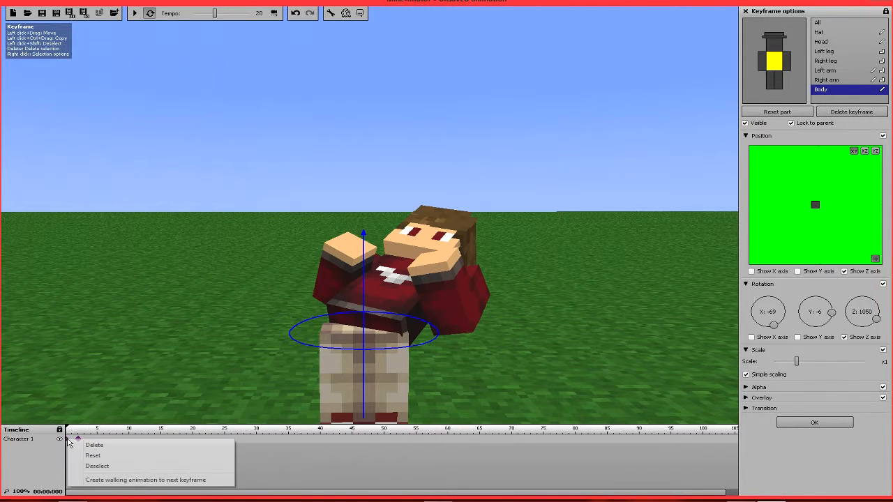
pyautogui.click(296, 471)
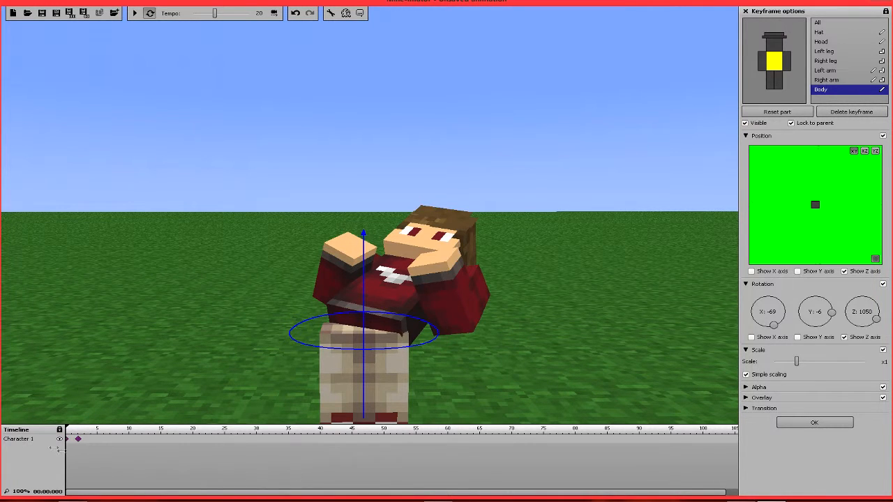
pyautogui.click(80, 445)
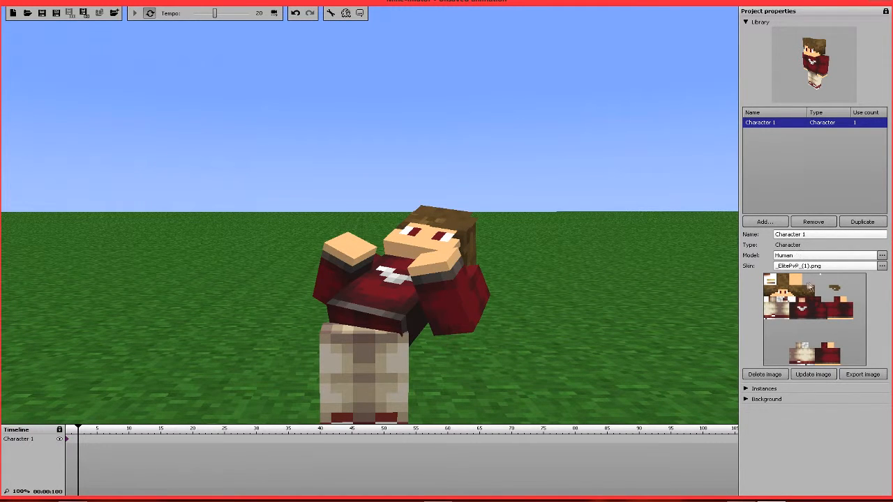
# In the first keyframe, set the body's rotation to -9 degrees X, 1 degree Y and 1079 degrees Z
pyautogui.click(65, 441)
pyautogui.moveTo(778, 325); pyautogui.dragTo(881, 318)
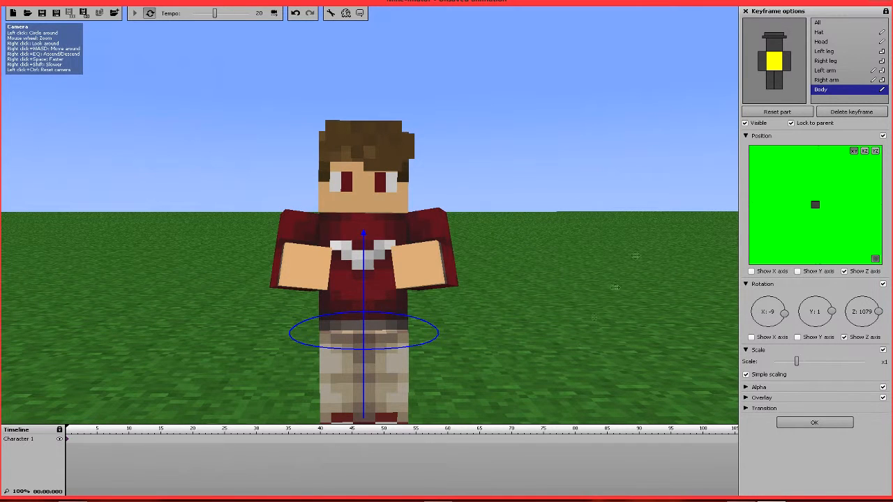
# Bend the left and right legs to 28% each and rotate the right leg 8 degrees around the X axis
pyautogui.click(778, 80)
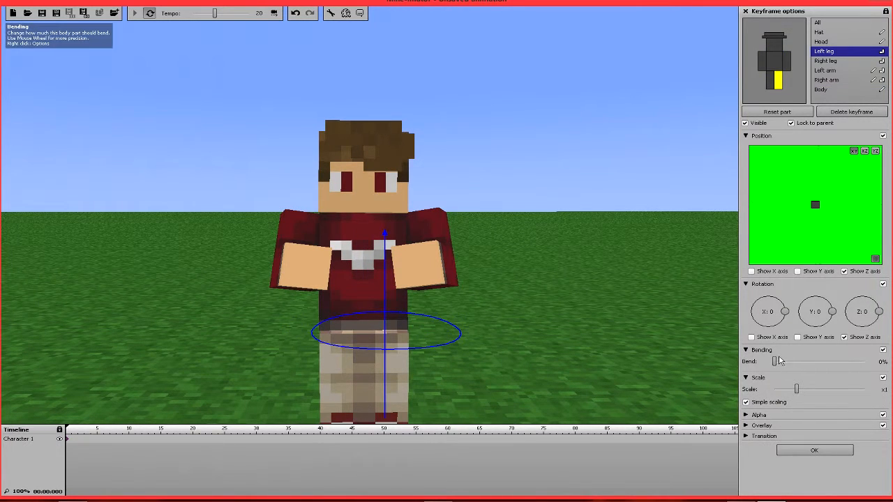
pyautogui.moveTo(787, 361)
pyautogui.mouseDown()
pyautogui.moveTo(813, 358)
pyautogui.moveTo(801, 358)
pyautogui.mouseUp()
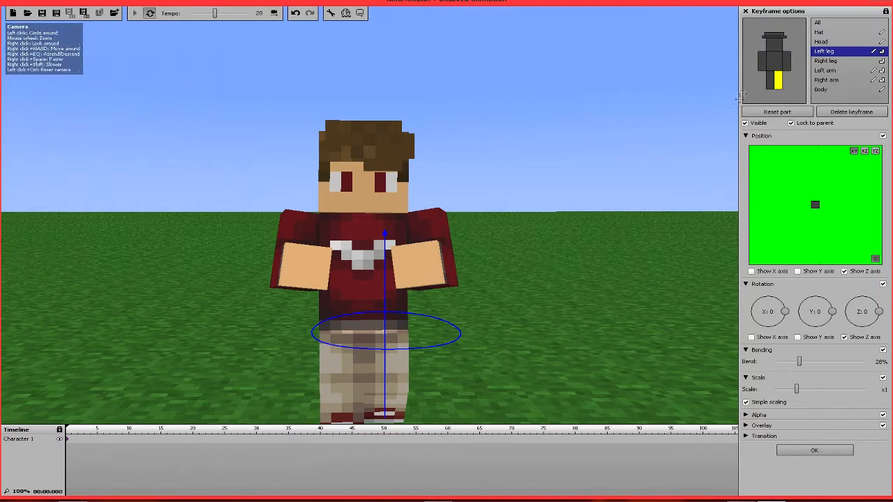
pyautogui.click(769, 80)
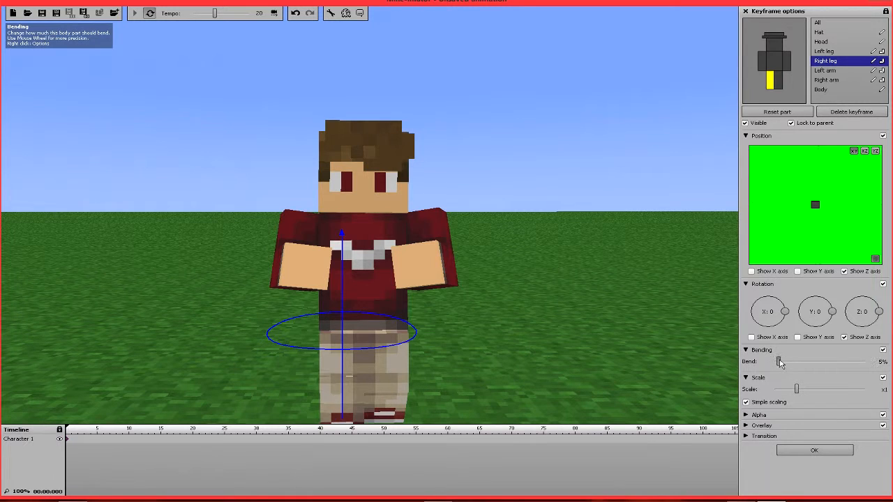
pyautogui.moveTo(785, 360); pyautogui.dragTo(799, 351)
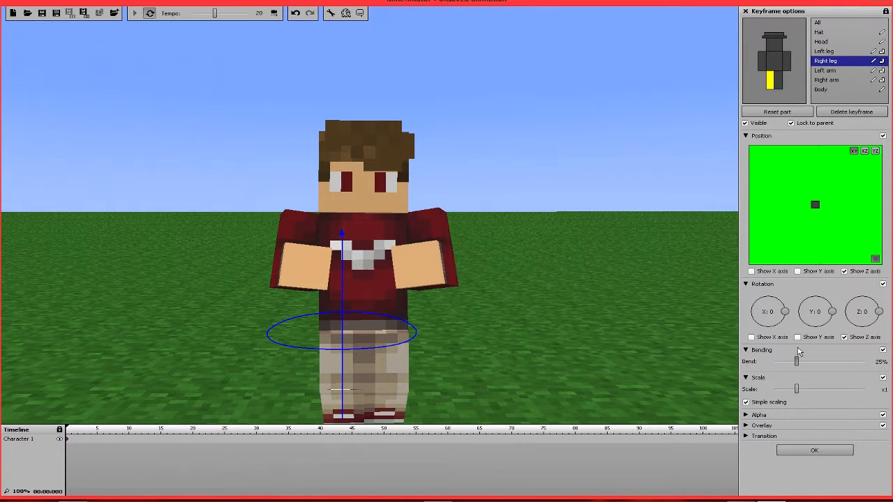
pyautogui.moveTo(783, 312); pyautogui.dragTo(802, 309)
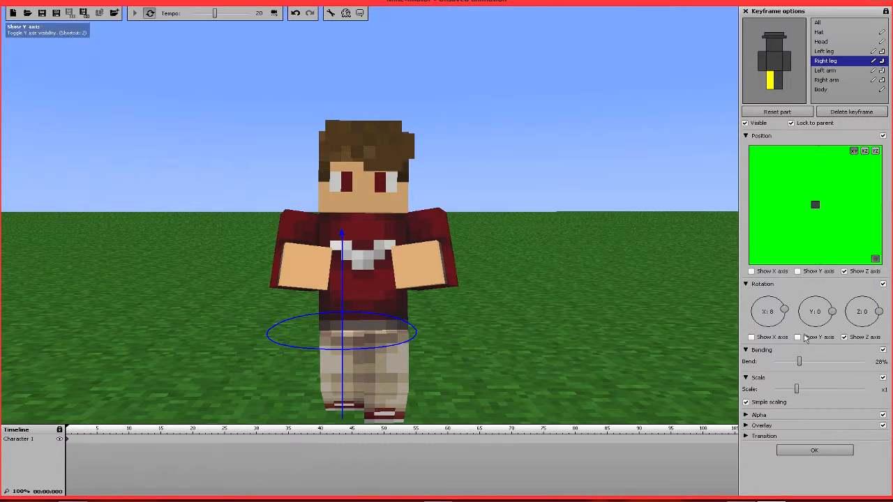
# Turn off simple scaling for the right leg and try enlarging its Y scale, undoing that enlargement
pyautogui.click(766, 404)
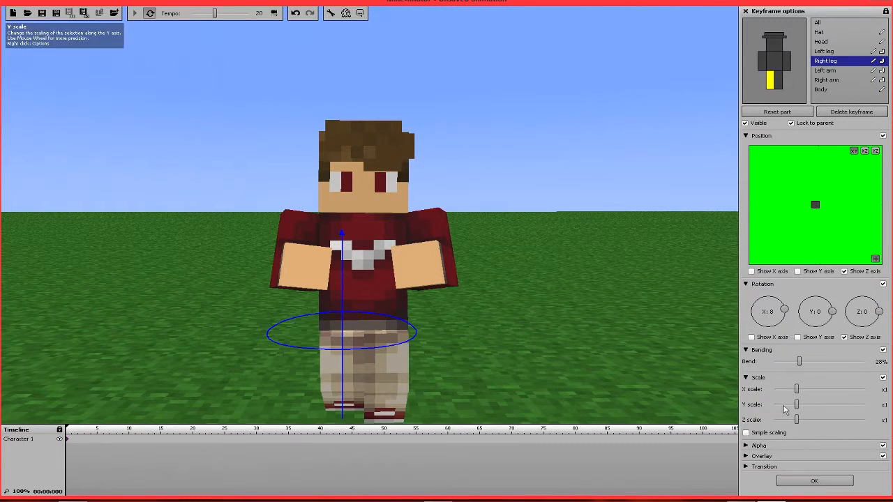
pyautogui.moveTo(796, 405); pyautogui.dragTo(864, 404)
pyautogui.hotkey('ctrl', 'z')
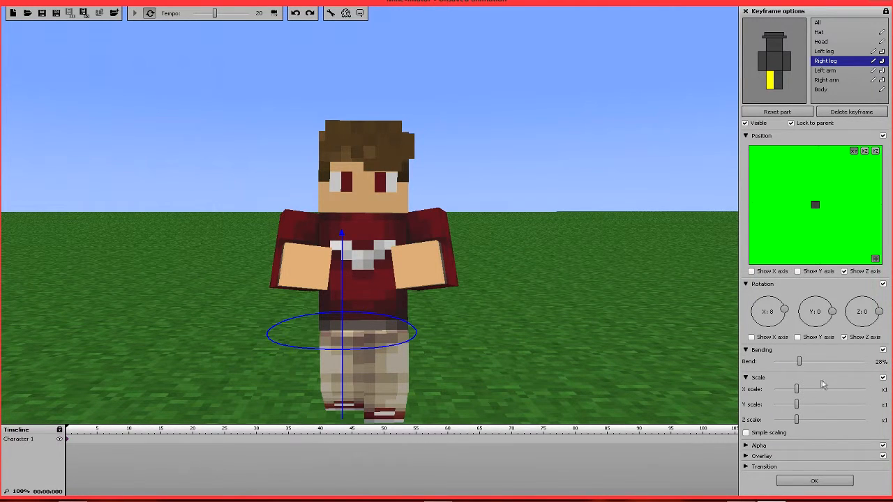
# Try scaling the right leg to x4 along Z and x0.01 along X, returning the X scale to x1
pyautogui.moveTo(796, 420); pyautogui.dragTo(864, 419)
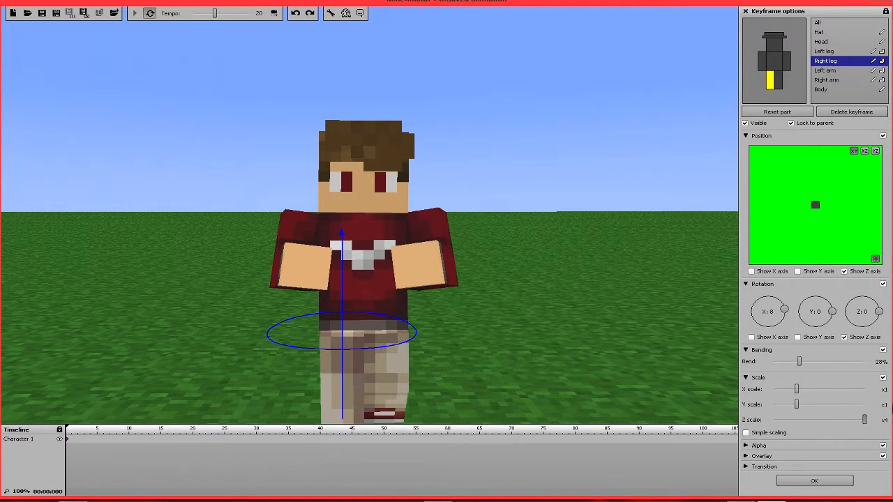
pyautogui.moveTo(796, 389); pyautogui.dragTo(533, 372)
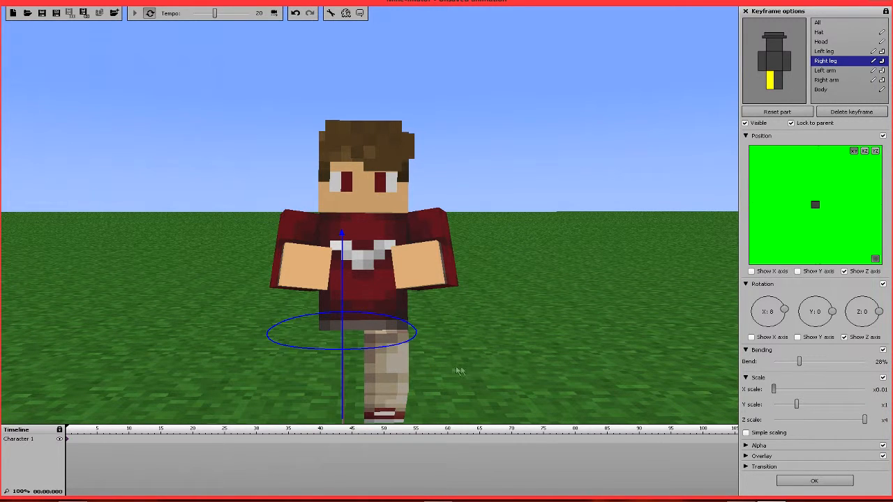
pyautogui.moveTo(755, 371); pyautogui.dragTo(780, 374)
# Set the right leg's Z scale to x1.1
pyautogui.moveTo(596, 362); pyautogui.dragTo(483, 316, button='right')
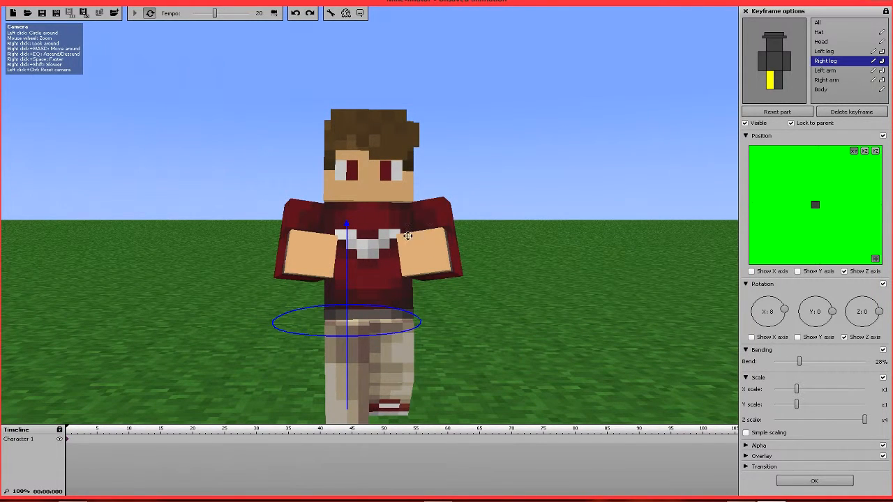
pyautogui.moveTo(528, 244)
pyautogui.mouseDown()
pyautogui.moveTo(527, 263)
pyautogui.moveTo(523, 249)
pyautogui.mouseUp()
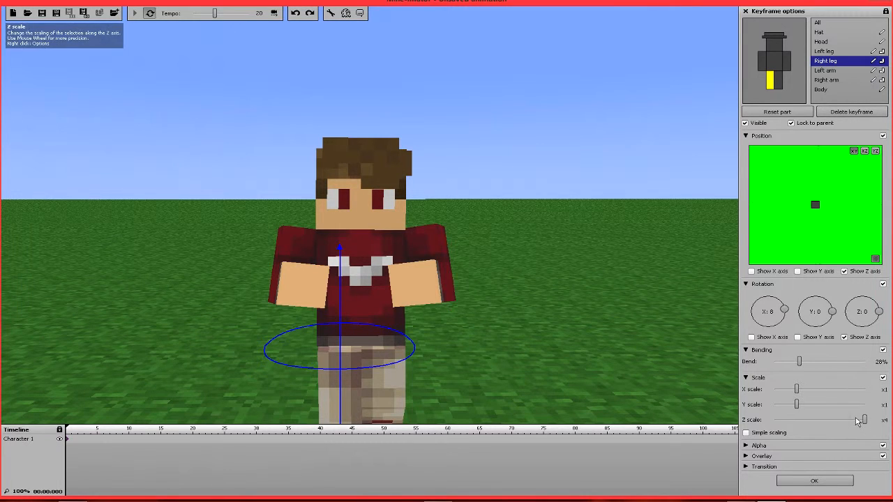
pyautogui.click(826, 419)
pyautogui.click(801, 421)
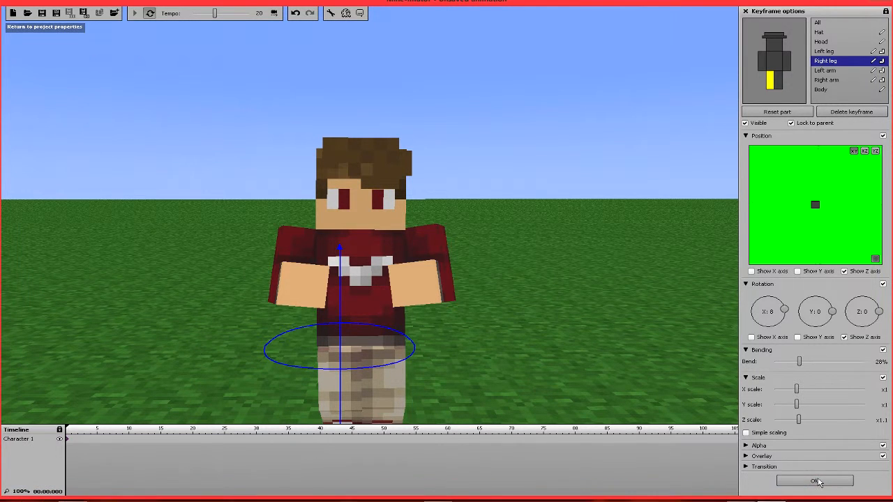
# Try the right leg's alpha and overlay settings, leaving alpha at 100% and overlay at 0%
pyautogui.click(746, 446)
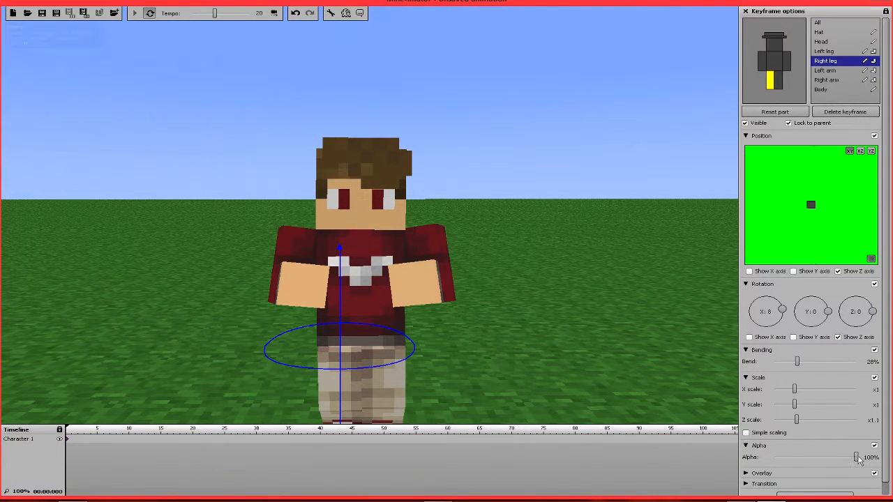
pyautogui.moveTo(857, 457); pyautogui.dragTo(874, 465)
pyautogui.moveTo(887, 427); pyautogui.dragTo(883, 473)
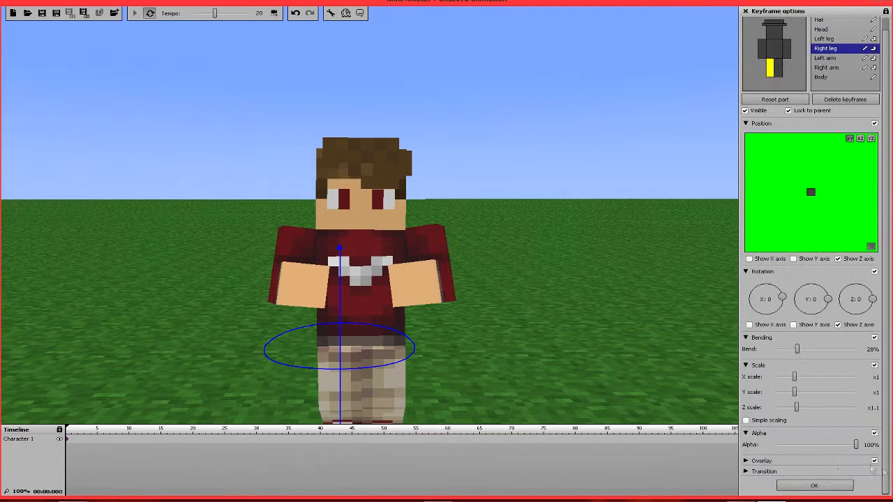
pyautogui.click(745, 462)
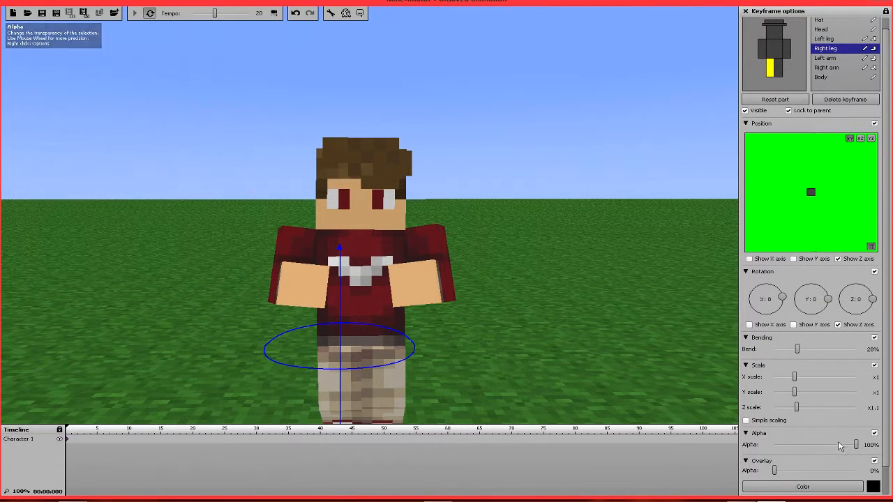
pyautogui.moveTo(773, 473); pyautogui.dragTo(753, 472)
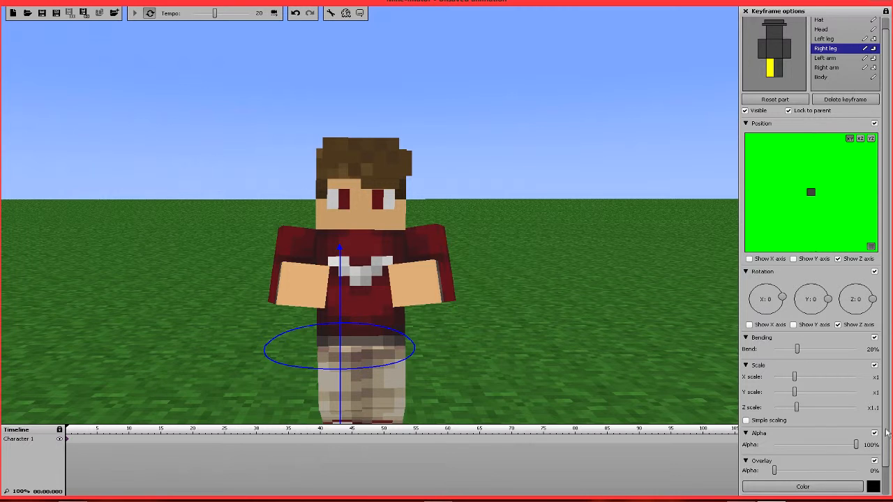
# Try the Ease in and out transition on the right leg's keyframe and return it to Linear
pyautogui.moveTo(886, 433); pyautogui.dragTo(889, 480)
pyautogui.click(746, 472)
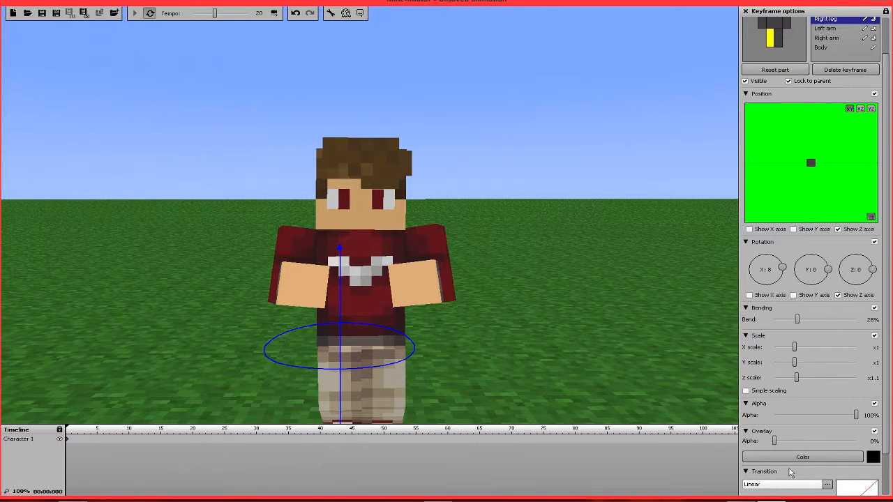
pyautogui.click(823, 484)
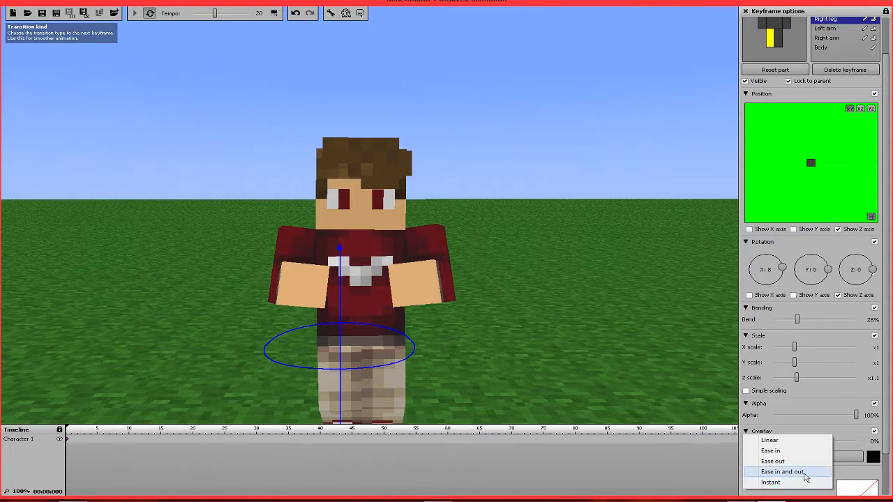
pyautogui.click(804, 472)
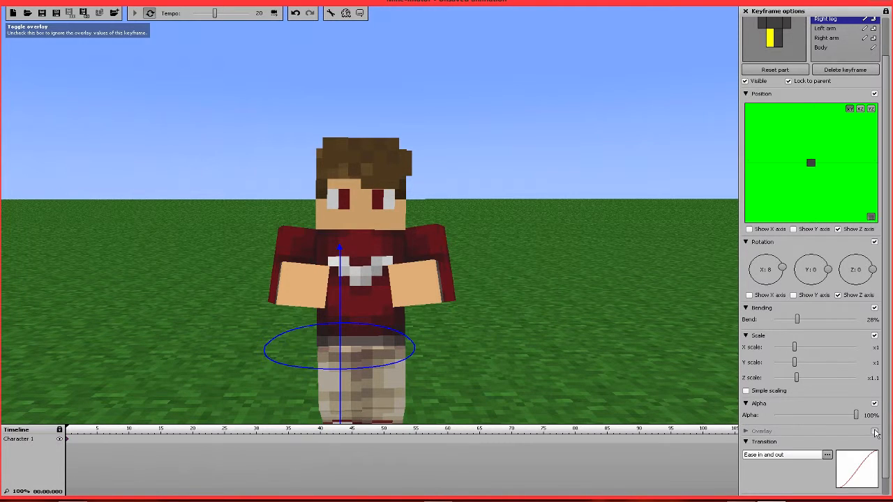
pyautogui.moveTo(881, 433); pyautogui.dragTo(885, 488)
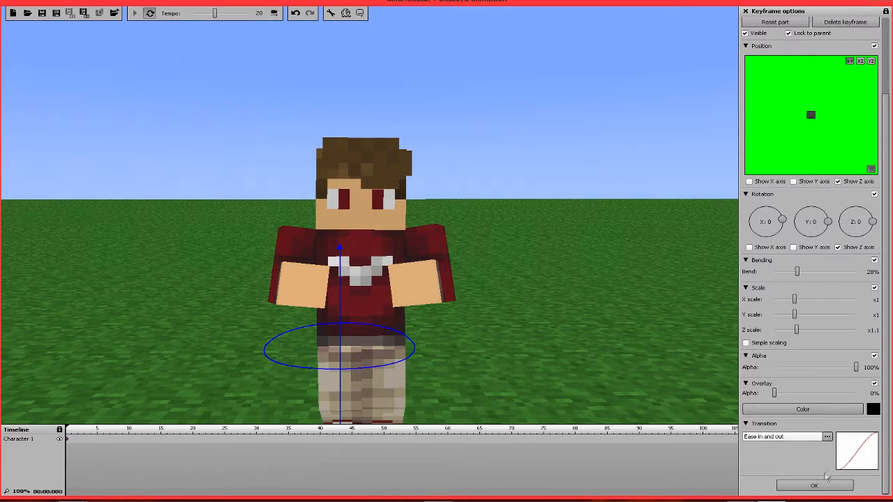
pyautogui.click(807, 437)
pyautogui.click(785, 448)
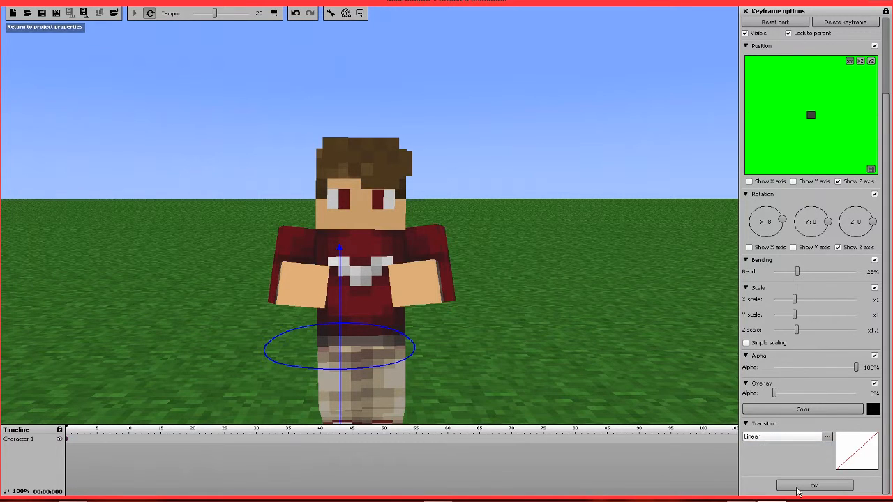
# Return to the project properties, replace the sky with a custom background and hide the ground
pyautogui.click(797, 488)
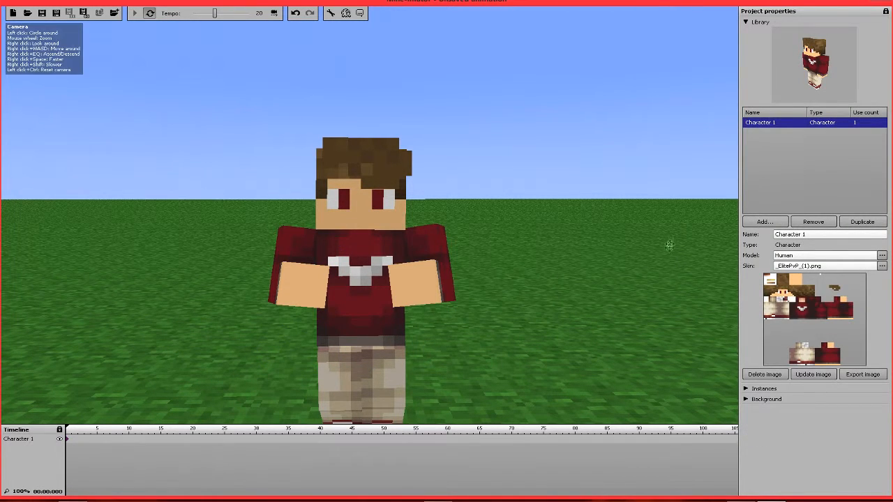
pyautogui.click(745, 399)
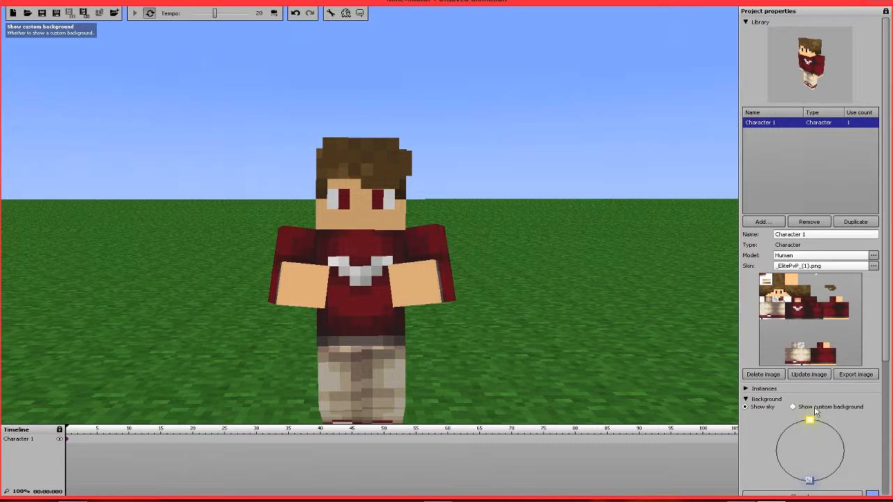
pyautogui.click(793, 407)
pyautogui.moveTo(887, 340); pyautogui.dragTo(888, 437)
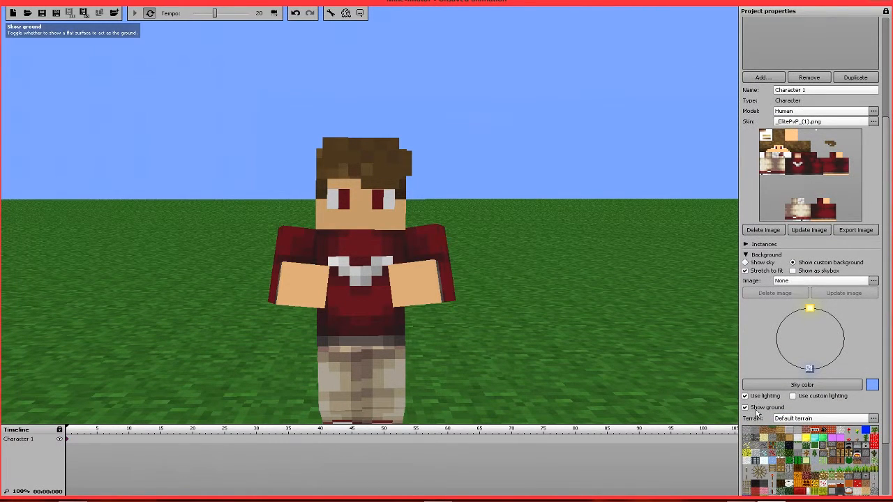
pyautogui.click(746, 408)
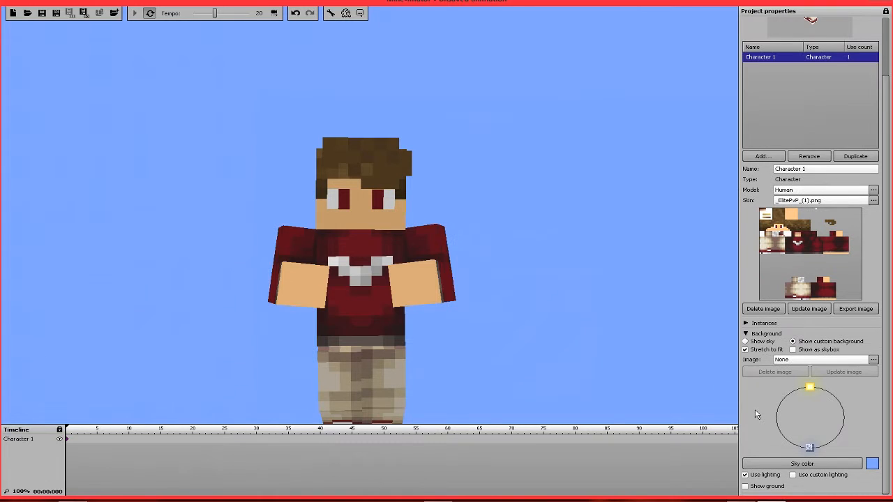
# Load White.png as the custom background image
pyautogui.click(806, 359)
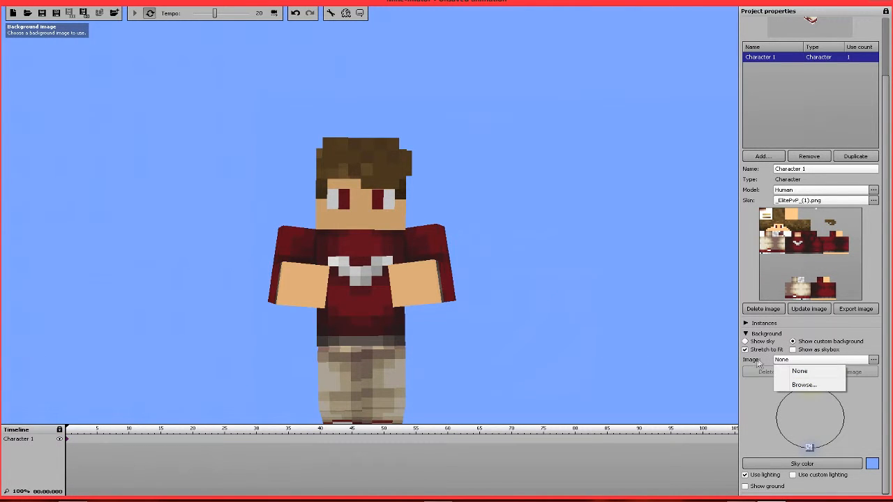
pyautogui.click(803, 385)
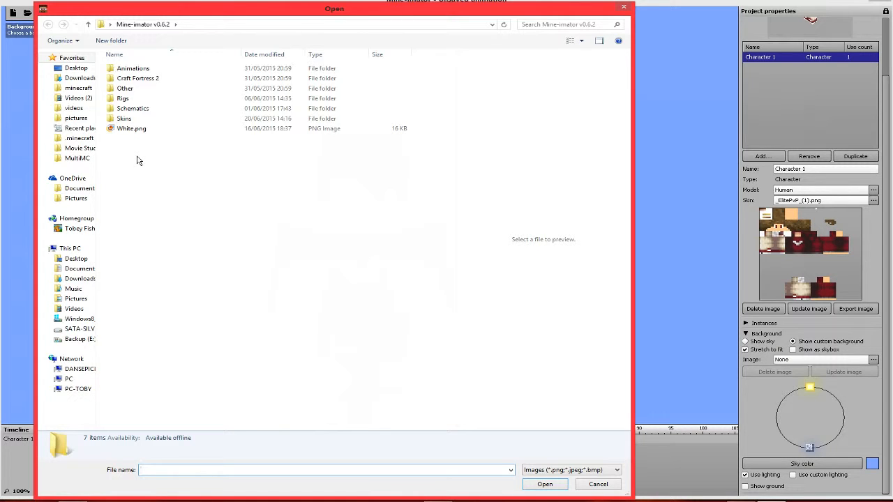
pyautogui.click(171, 131)
pyautogui.click(559, 487)
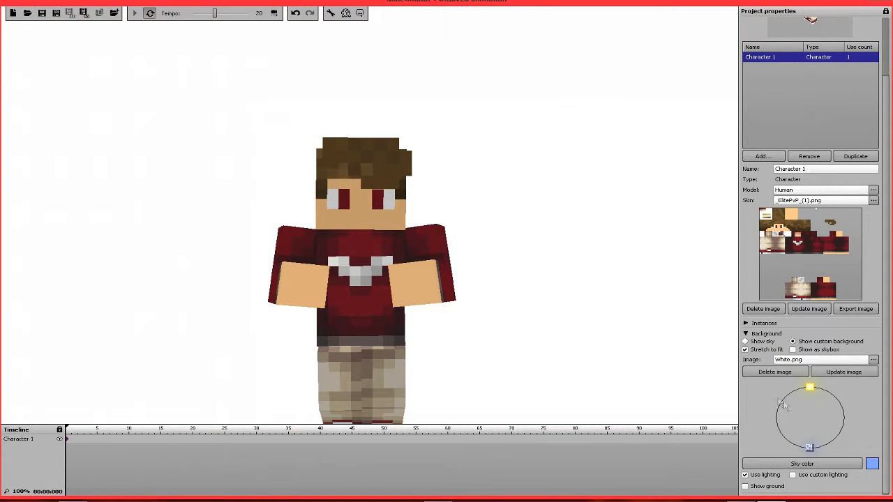
pyautogui.scroll(2, 616, 376)
pyautogui.scroll(-2, 617, 378)
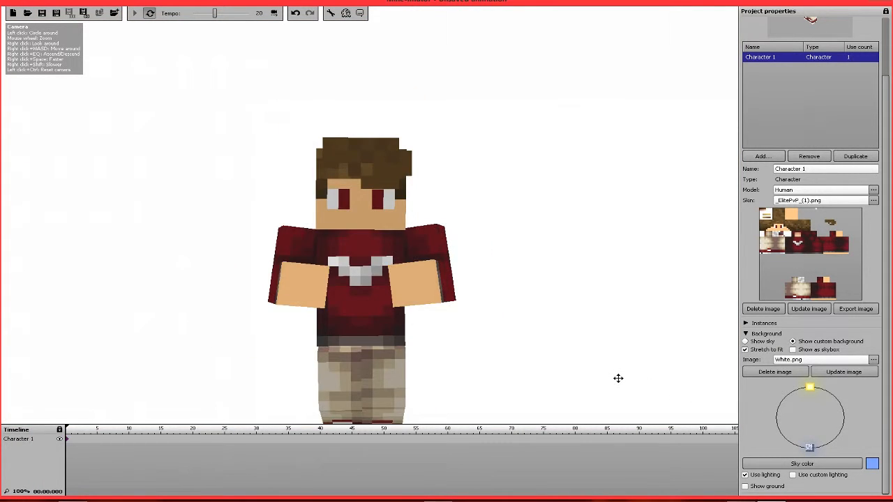
# Adjust the camera to frame the character's head, chest and arms against the white background
pyautogui.moveTo(618, 378); pyautogui.dragTo(617, 383)
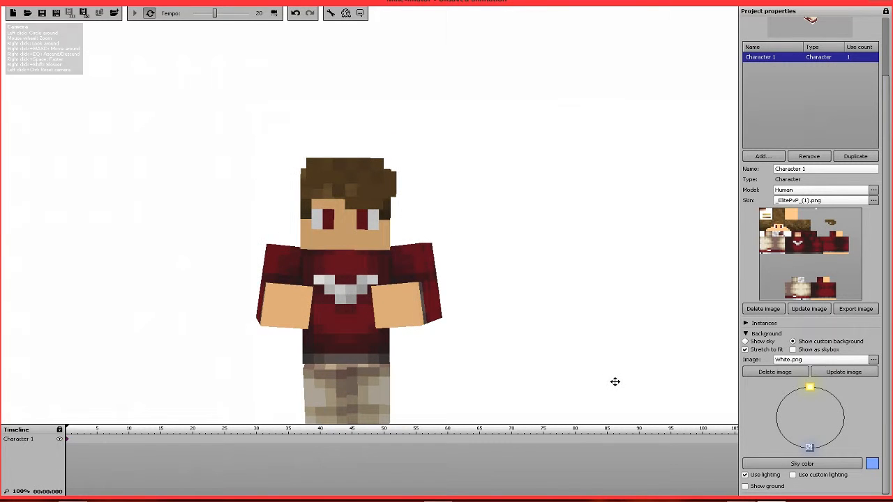
pyautogui.scroll(2, 495, 388)
pyautogui.scroll(-2, 506, 386)
pyautogui.moveTo(512, 384); pyautogui.dragTo(526, 389)
pyautogui.scroll(2, 530, 388)
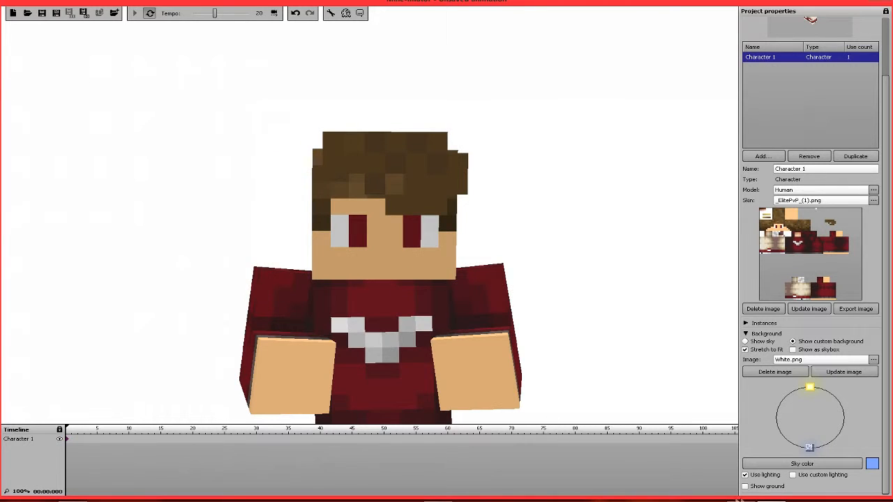
# Try the custom lighting option and switch it back off
pyautogui.click(793, 475)
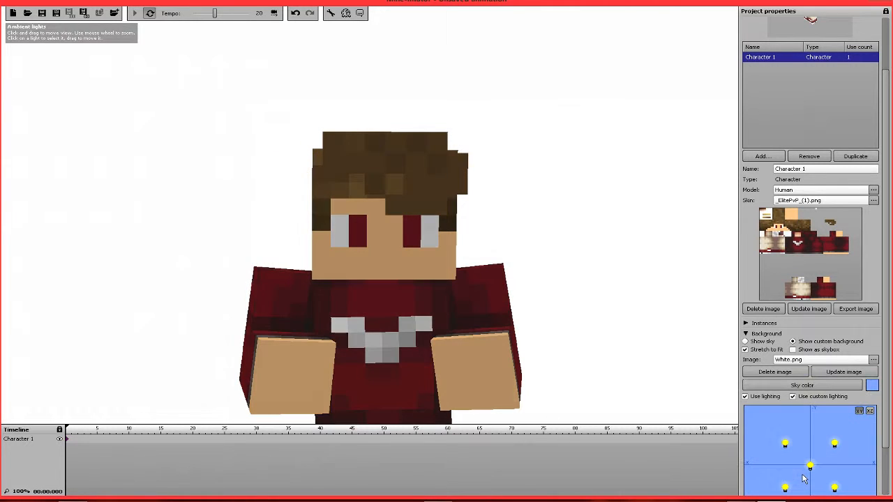
pyautogui.click(815, 395)
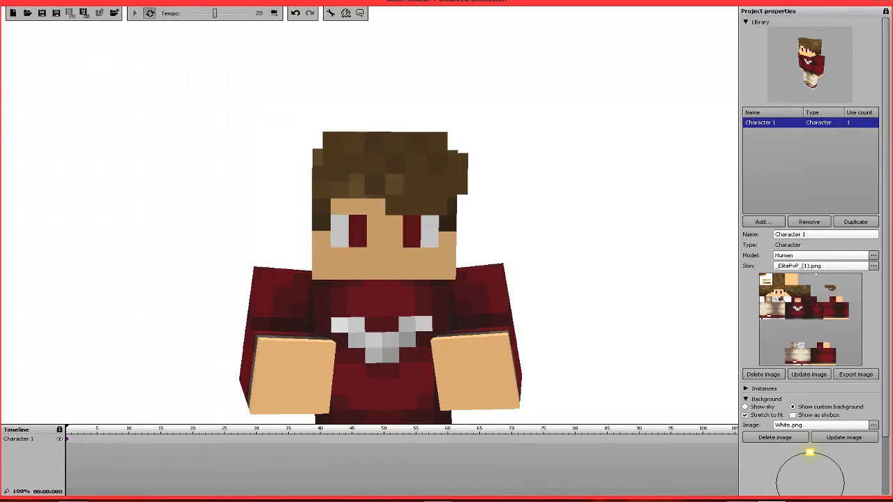
# Export the view as a PNG image named YoutubePoseTutorial on the SATA-SILVER-DOCS (D:) drive
pyautogui.click(84, 14)
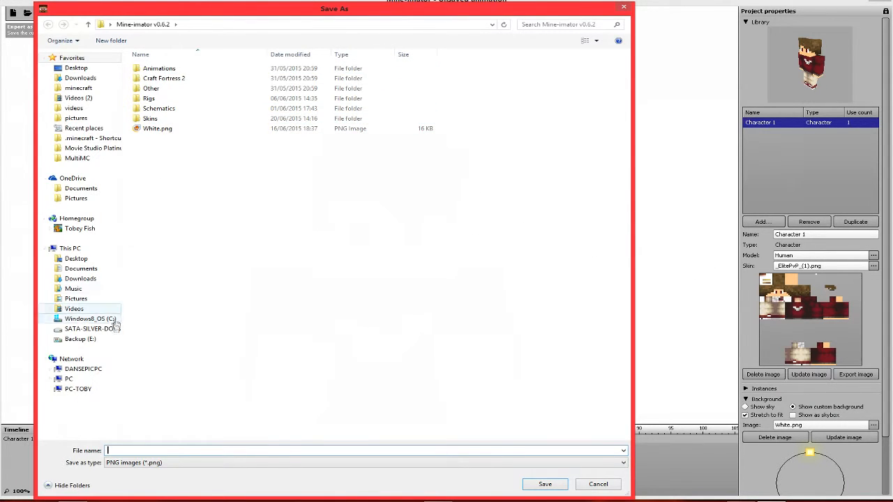
pyautogui.click(183, 464)
pyautogui.click(179, 469)
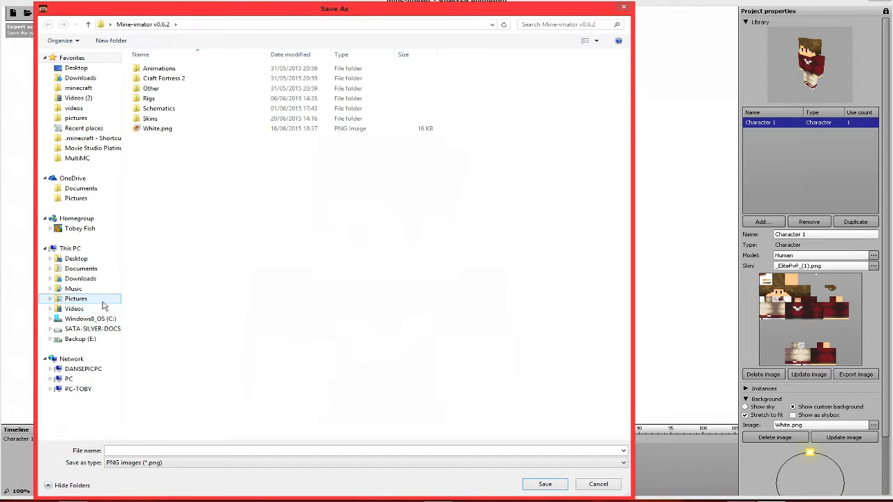
pyautogui.click(102, 329)
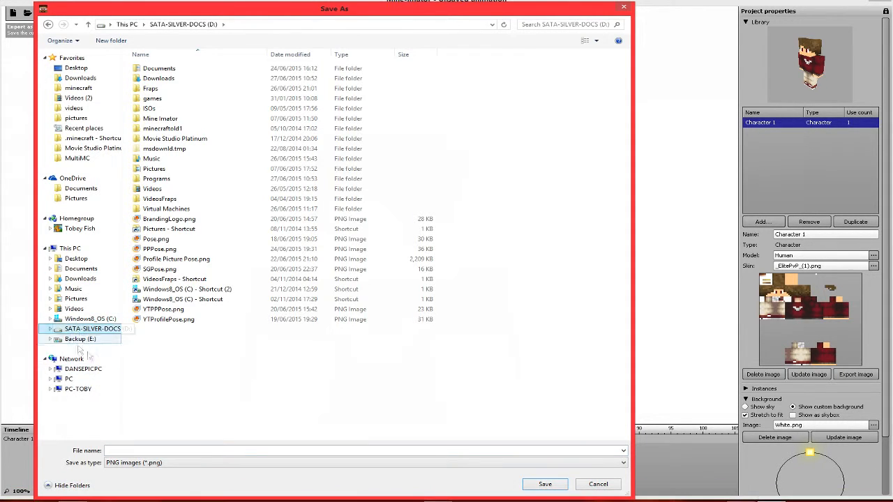
pyautogui.click(122, 451)
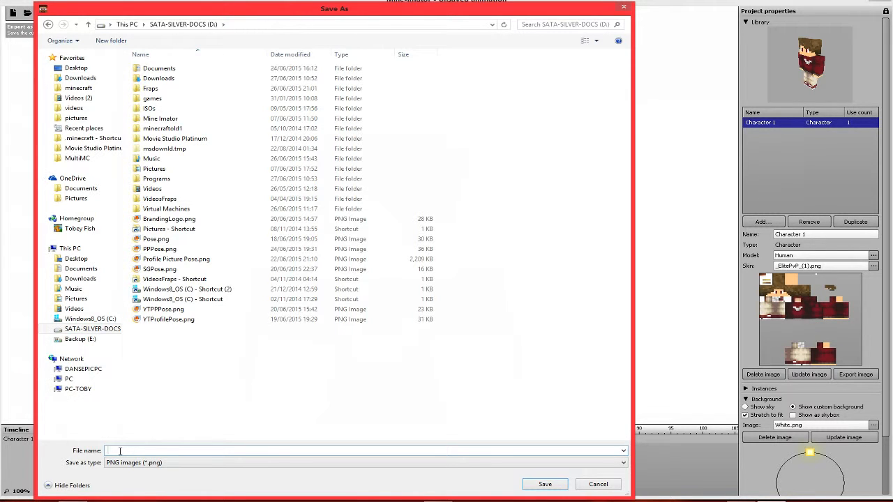
pyautogui.write('YouTubePoseTutorial')
pyautogui.press('Return')
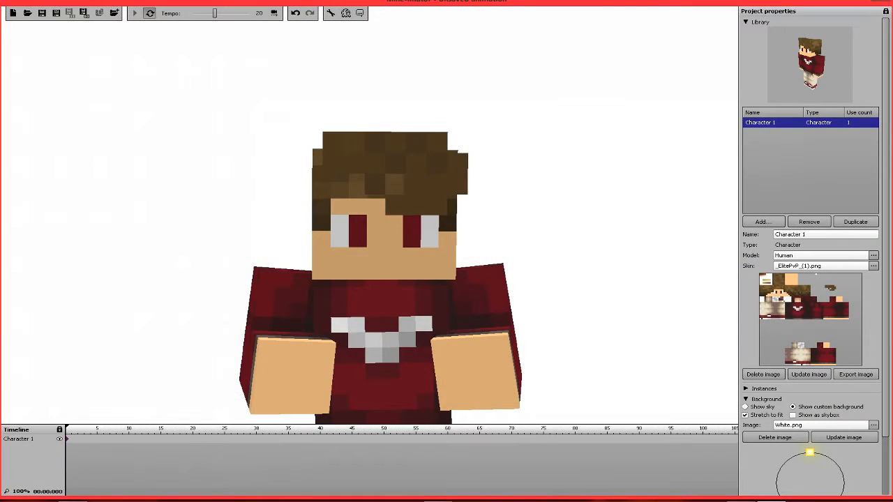
# Close Mine-imator without saving the animation and dismiss the error message
pyautogui.click(880, 2)
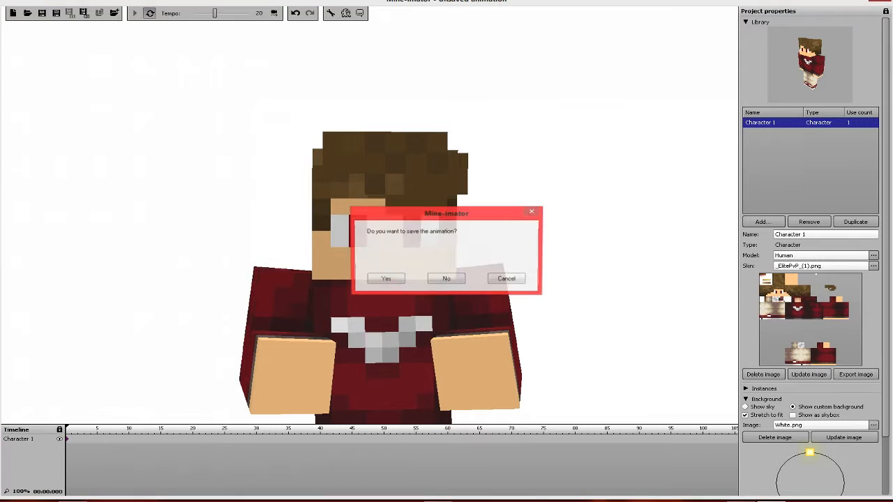
pyautogui.click(438, 282)
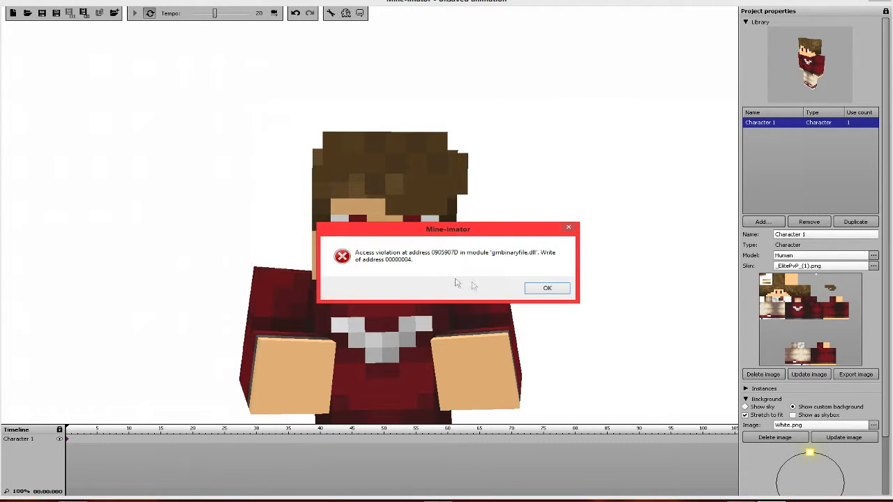
pyautogui.click(535, 290)
pyautogui.click(519, 269)
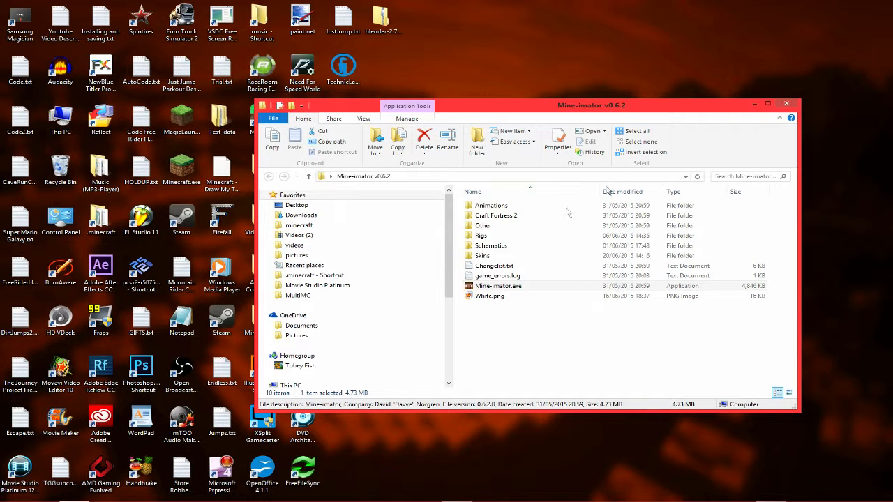
# Look through the Schematics and Rigs folders of Mine-imator v0.6.2 and close the folder window
pyautogui.click(509, 245)
pyautogui.doubleClick(509, 245)
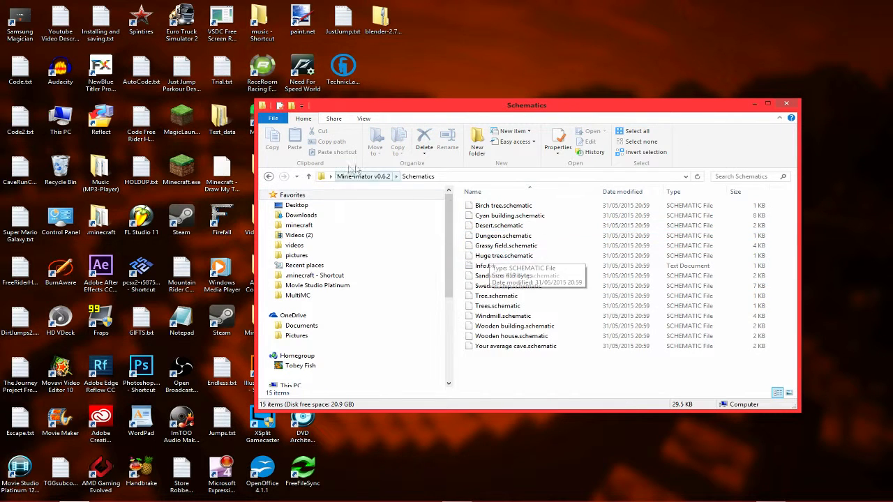
pyautogui.click(268, 177)
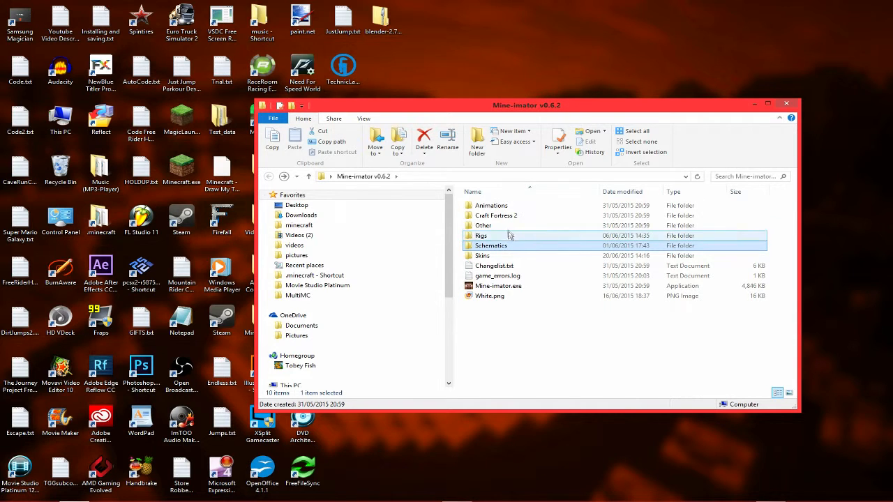
pyautogui.click(493, 236)
pyautogui.doubleClick(493, 235)
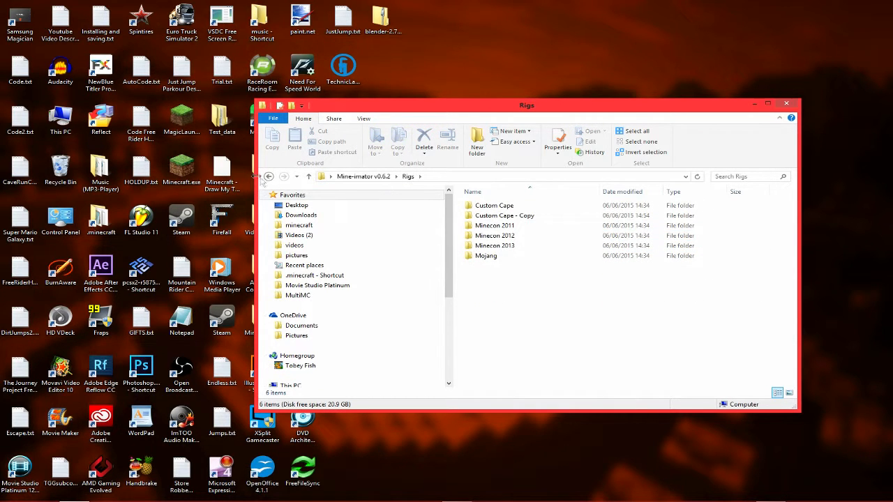
pyautogui.click(269, 177)
pyautogui.click(786, 104)
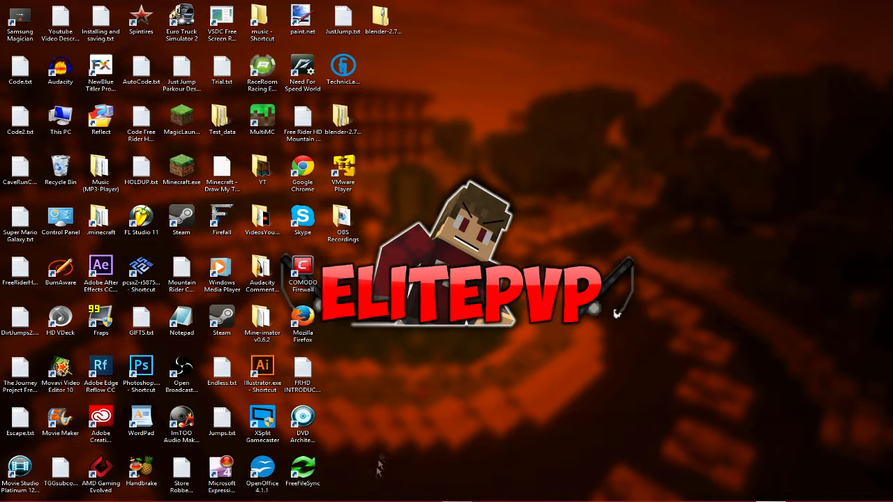
# Switch to paint.net, select the entire blank canvas and erase it to transparency
pyautogui.moveTo(383, 499)
pyautogui.click(364, 482)
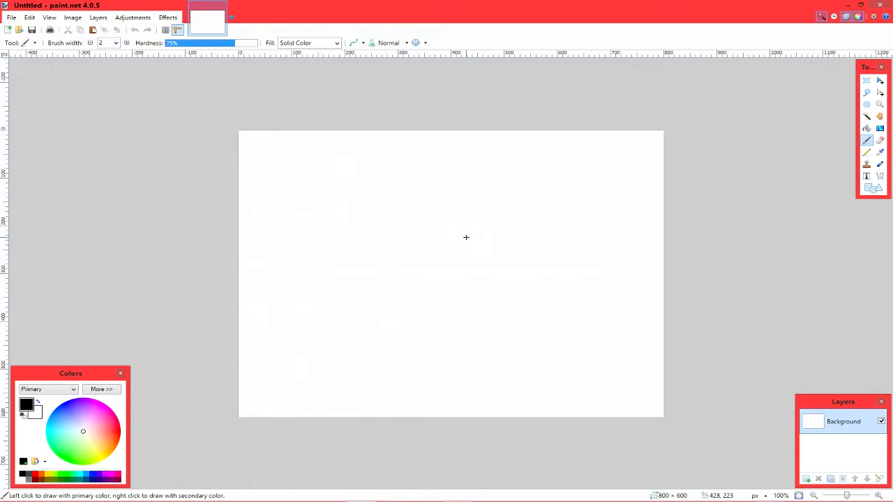
pyautogui.hotkey('ctrl', 'a')
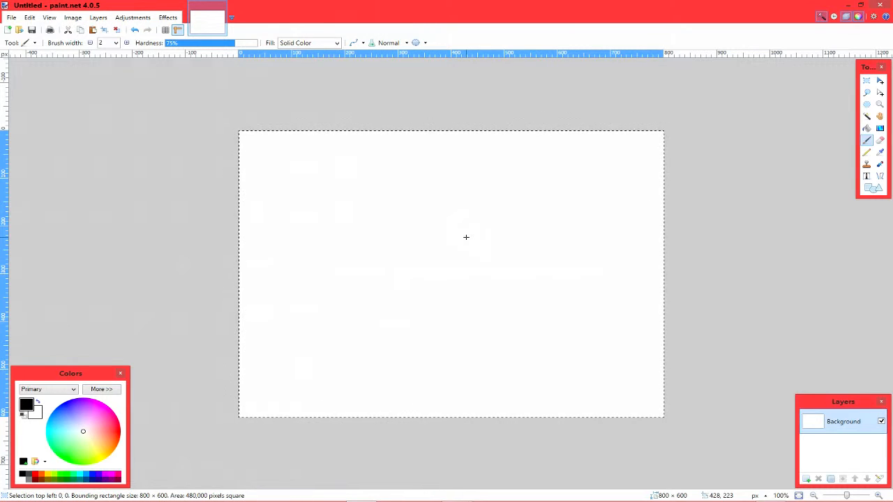
pyautogui.click(28, 18)
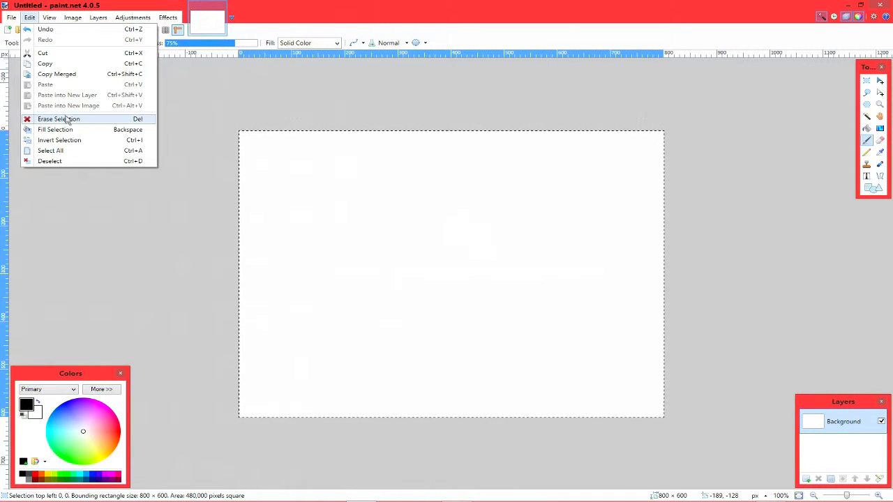
pyautogui.click(73, 150)
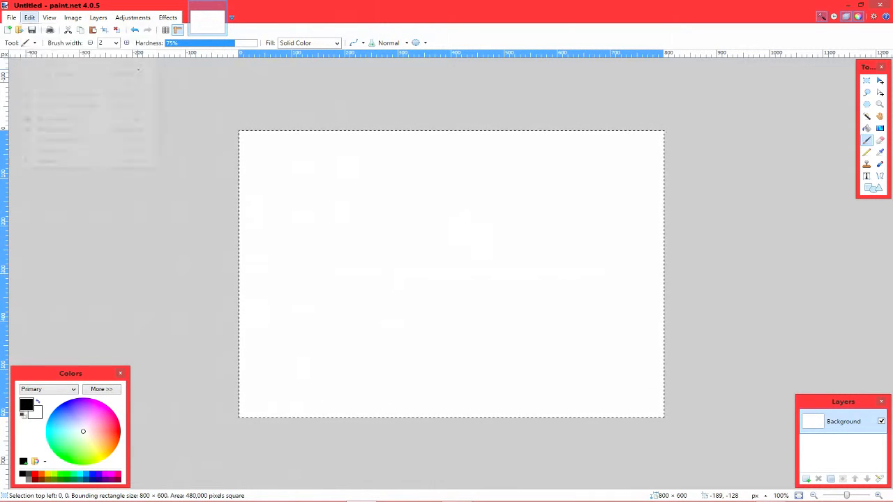
pyautogui.click(118, 32)
pyautogui.click(28, 17)
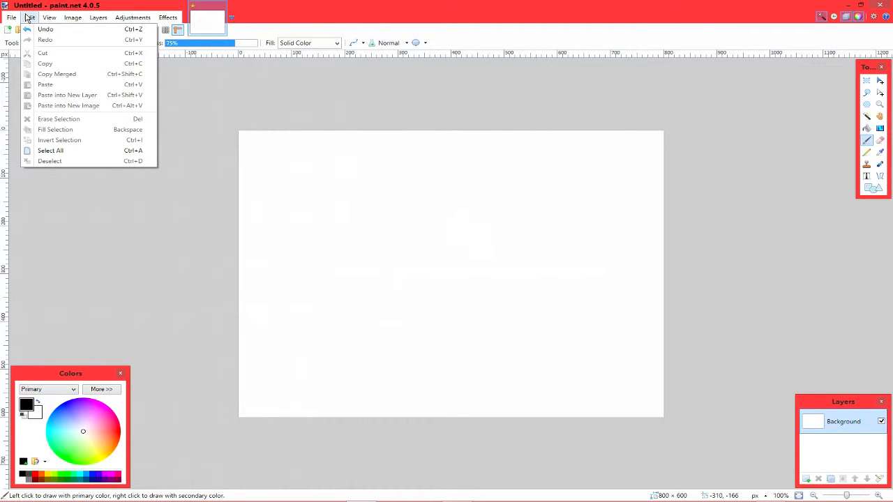
pyautogui.click(83, 152)
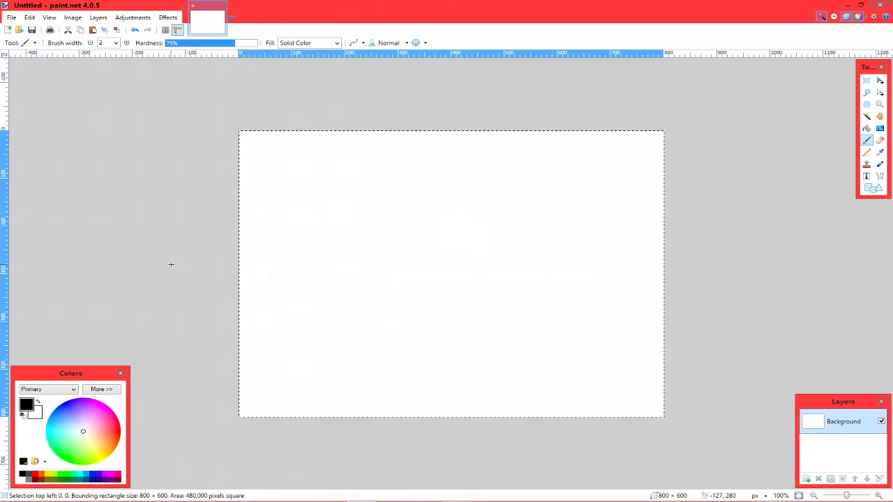
pyautogui.press('Delete')
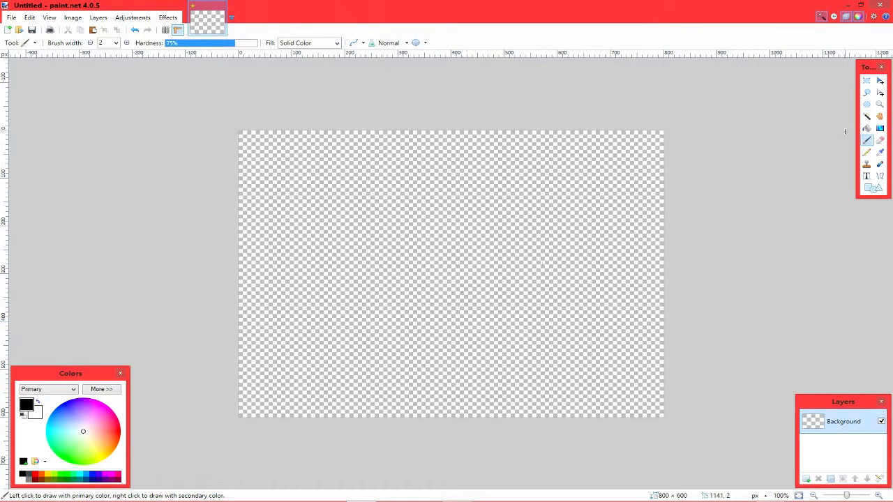
# Add YoutubePoseTutorial.png from the SATA-SILVER-DOCS (D:) drive as a new layer, expanding the canvas to fit it
pyautogui.click(867, 177)
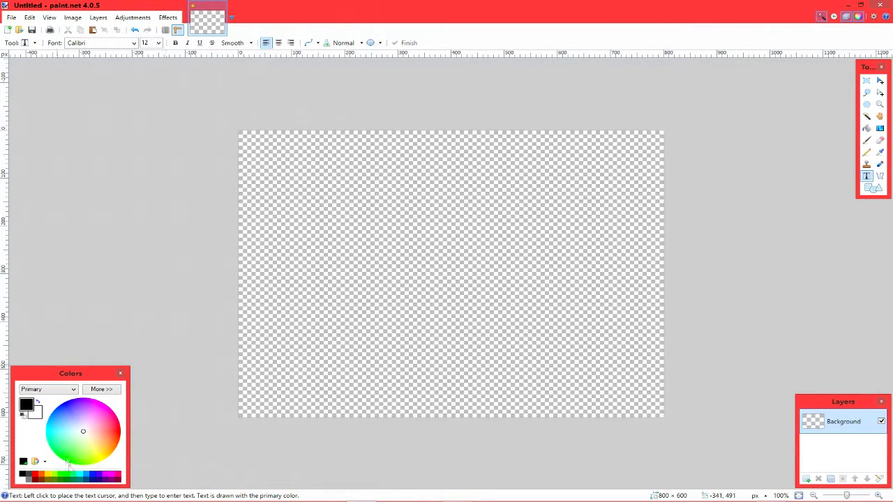
pyautogui.click(74, 500)
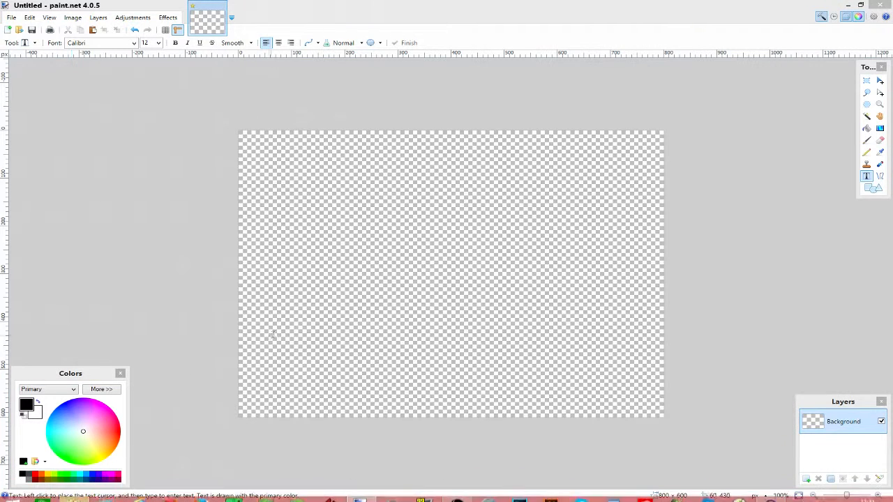
pyautogui.moveTo(449, 258); pyautogui.dragTo(448, 264)
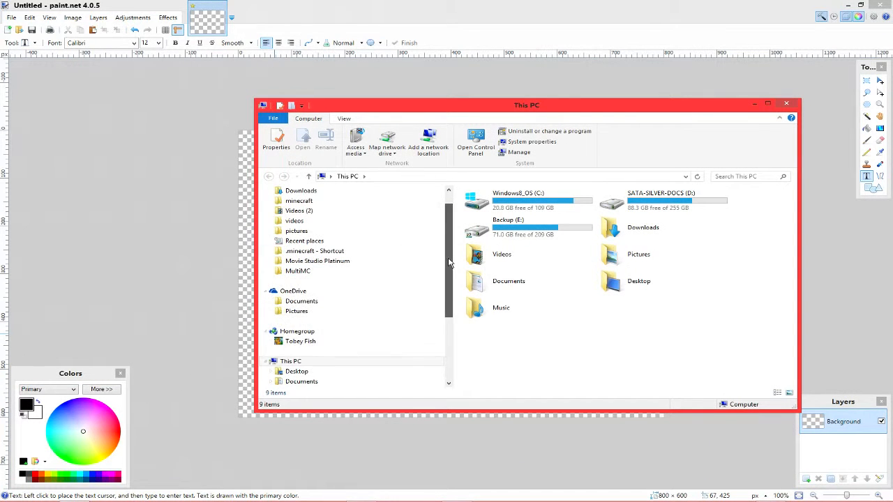
pyautogui.doubleClick(652, 199)
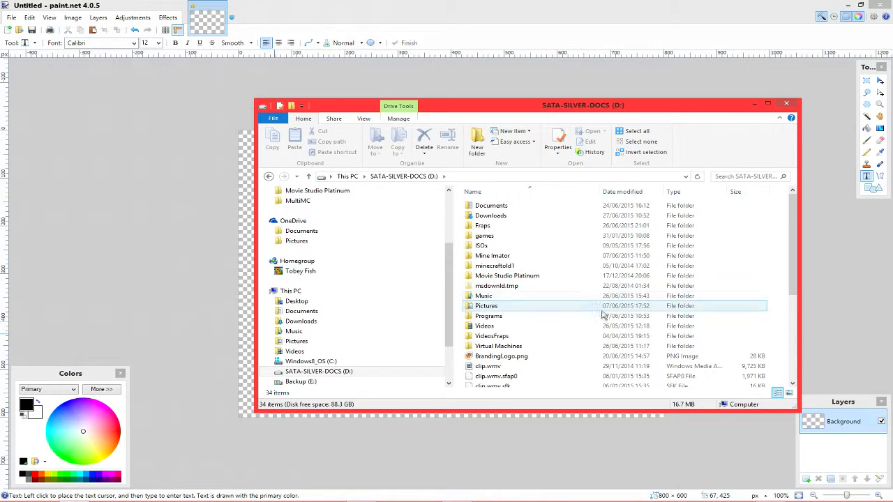
pyautogui.scroll(-5, 798, 283)
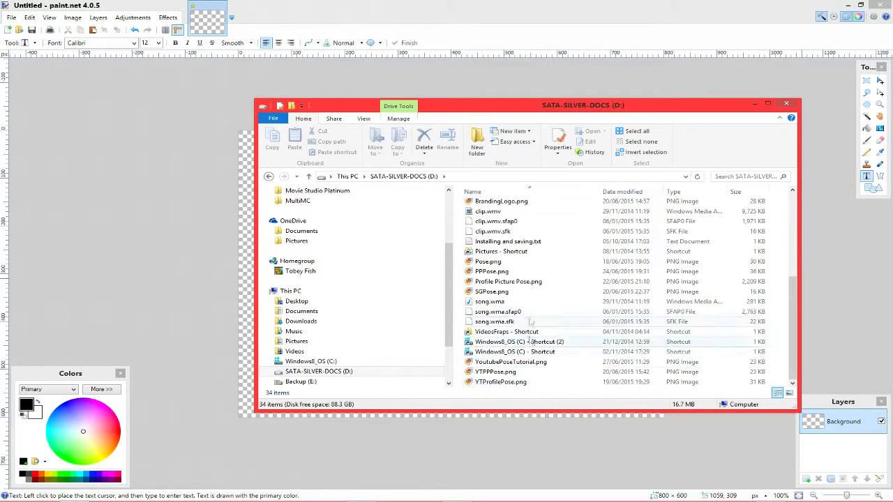
pyautogui.moveTo(545, 367)
pyautogui.mouseDown()
pyautogui.moveTo(481, 328)
pyautogui.moveTo(235, 273)
pyautogui.moveTo(355, 289)
pyautogui.mouseUp()
pyautogui.click(397, 287)
pyautogui.keyDown('ctrl'); pyautogui.scroll(-3, 498, 263); pyautogui.keyUp('ctrl')
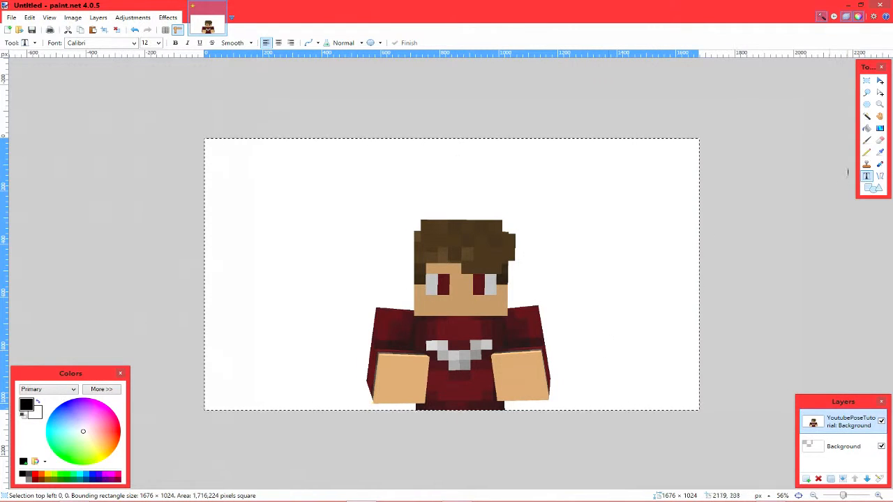
# Select the white background around the character with the Magic Wand
pyautogui.click(866, 115)
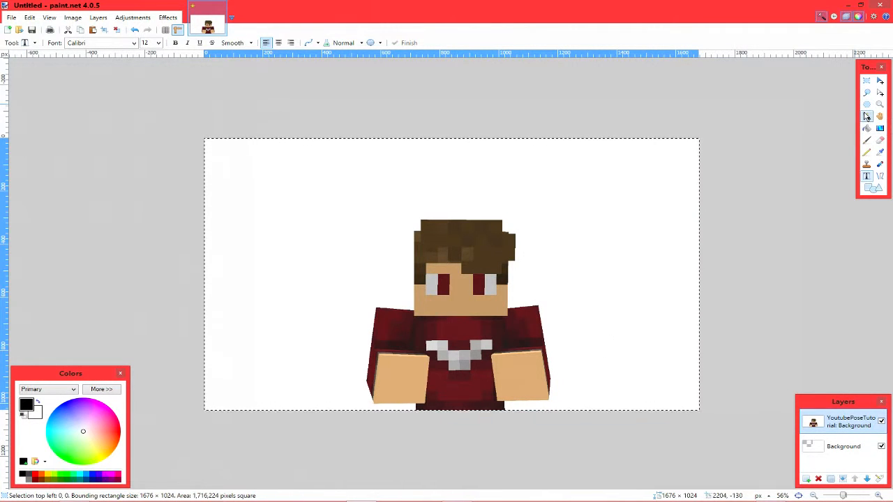
pyautogui.click(617, 296)
pyautogui.click(621, 314)
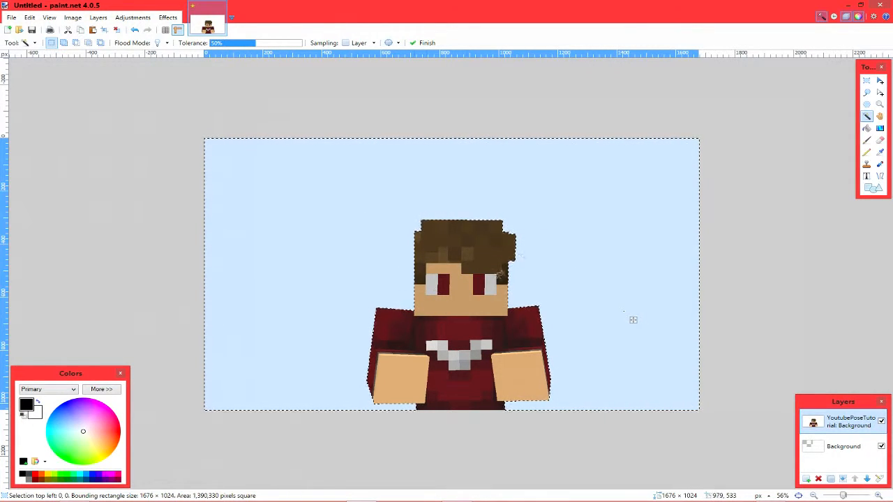
# Check the selection edge at the hair, try a Magic Wand tolerance of 59% and set it to 17%
pyautogui.keyDown('ctrl'); pyautogui.scroll(10, 527, 242); pyautogui.keyUp('ctrl')
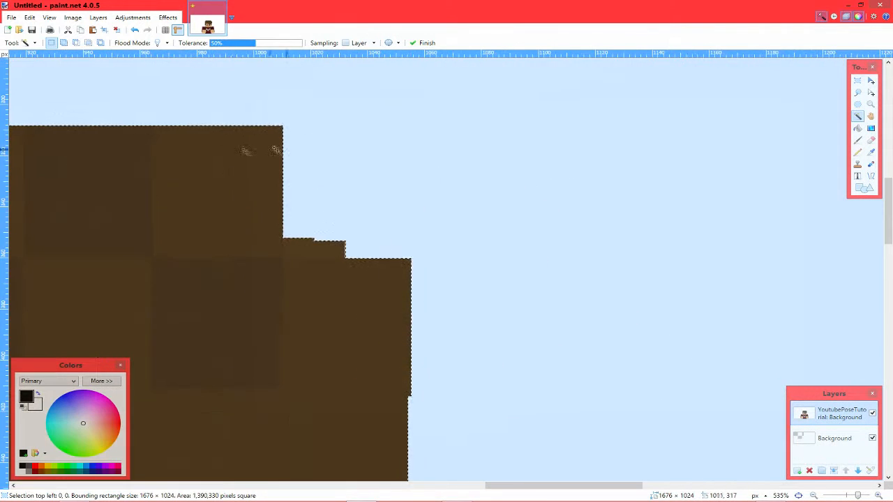
pyautogui.keyDown('ctrl'); pyautogui.scroll(4, 292, 264); pyautogui.keyUp('ctrl')
pyautogui.moveTo(262, 41); pyautogui.dragTo(264, 43)
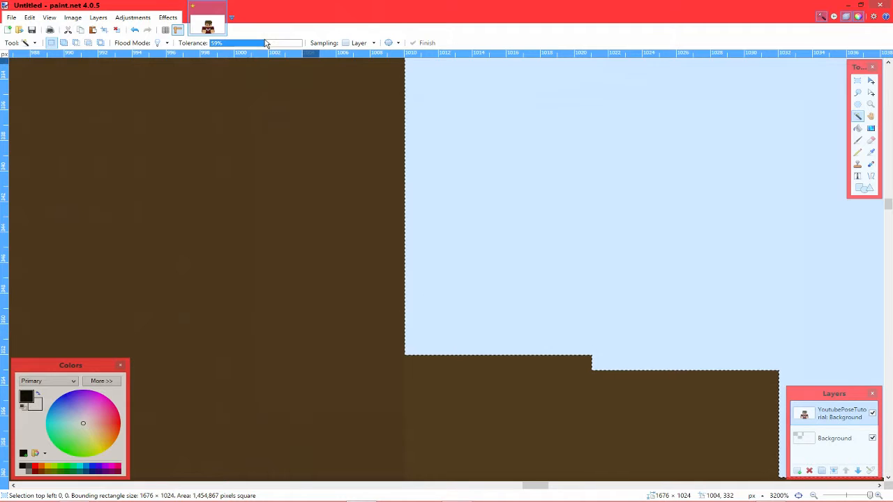
pyautogui.keyDown('ctrl'); pyautogui.scroll(-10, 432, 221); pyautogui.keyUp('ctrl')
pyautogui.keyDown('ctrl'); pyautogui.scroll(-3, 430, 221); pyautogui.keyUp('ctrl')
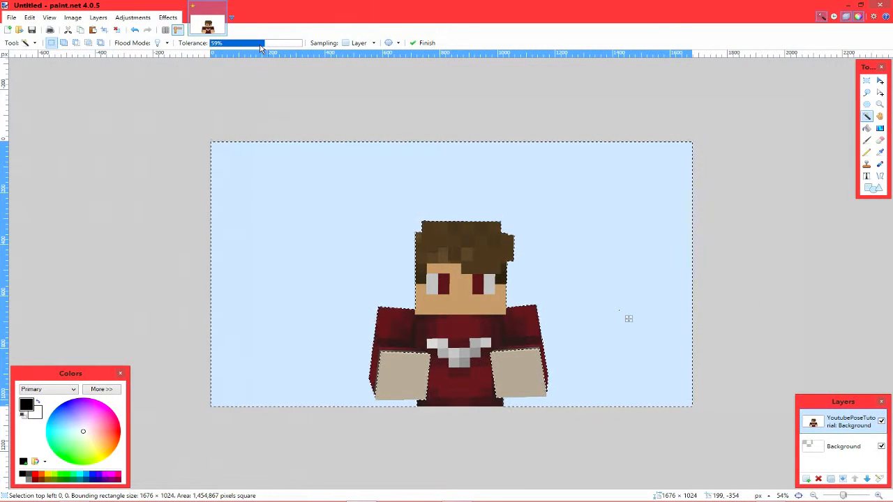
pyautogui.moveTo(265, 46); pyautogui.dragTo(226, 48)
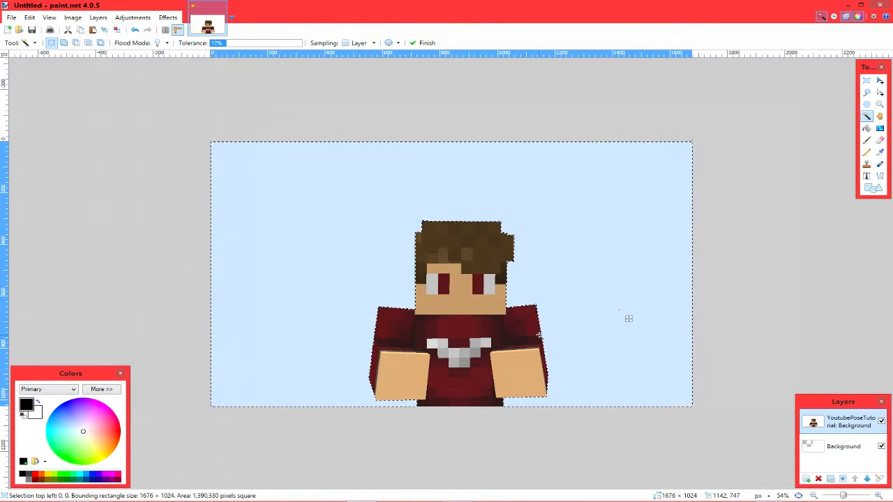
# Erase the selected white background around the character and delete the blank Background layer
pyautogui.press('Delete')
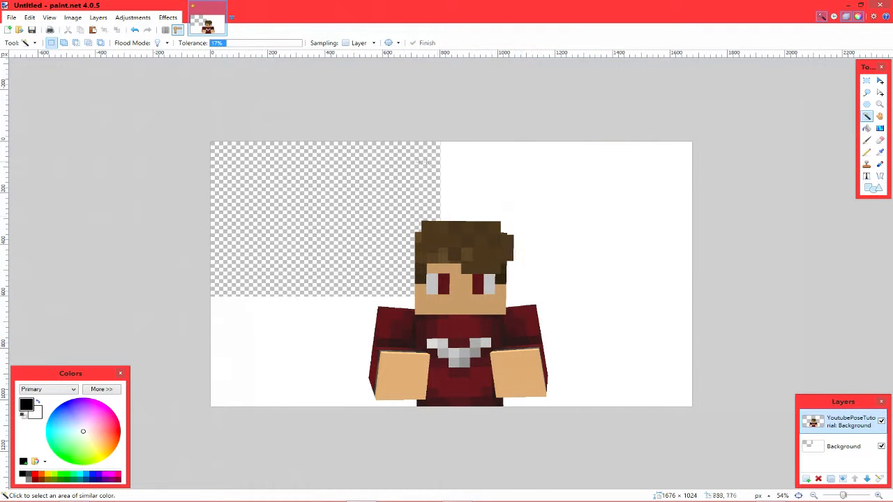
pyautogui.click(847, 449)
pyautogui.click(819, 480)
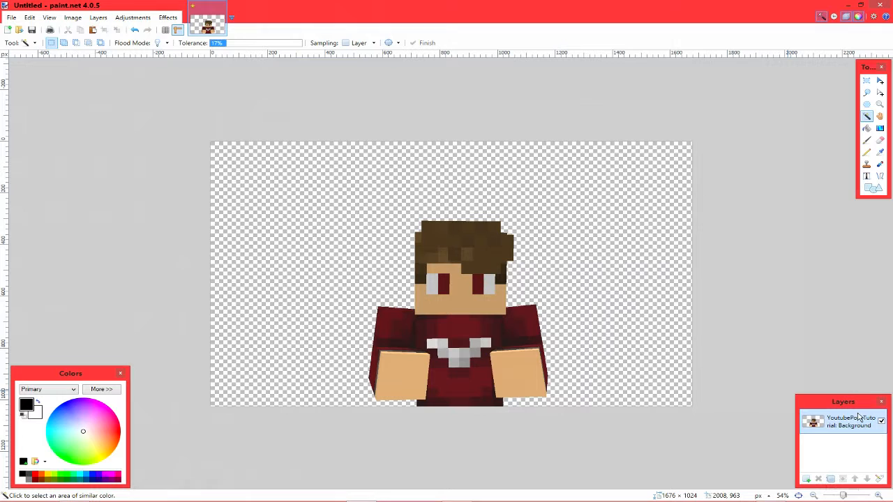
# Resize the canvas to 1920 × 1080 pixels, keeping the image anchored in the middle
pyautogui.click(79, 18)
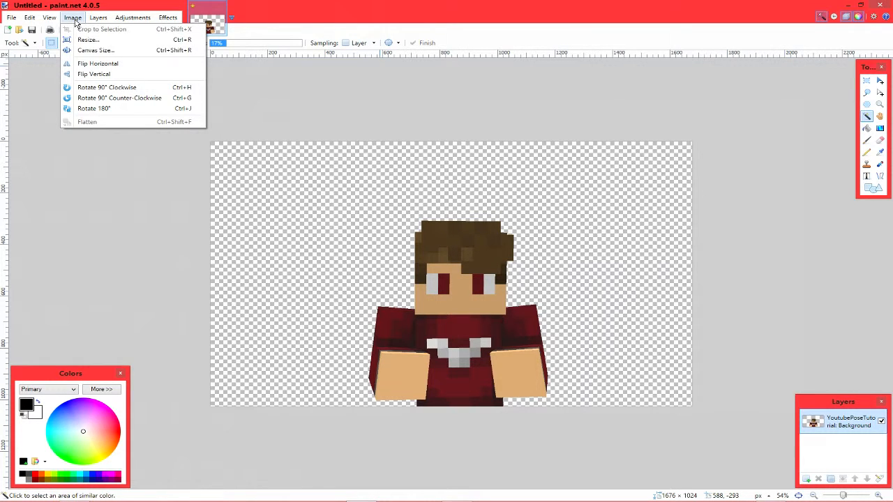
pyautogui.click(97, 50)
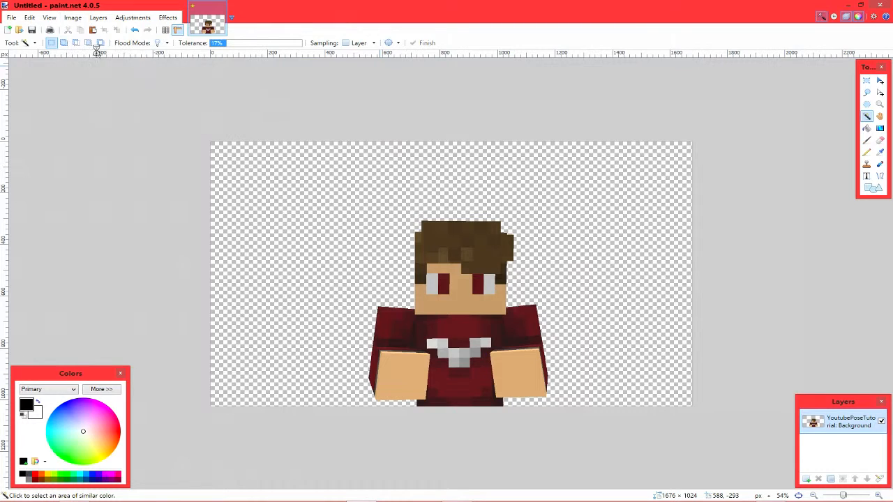
pyautogui.write('1920')
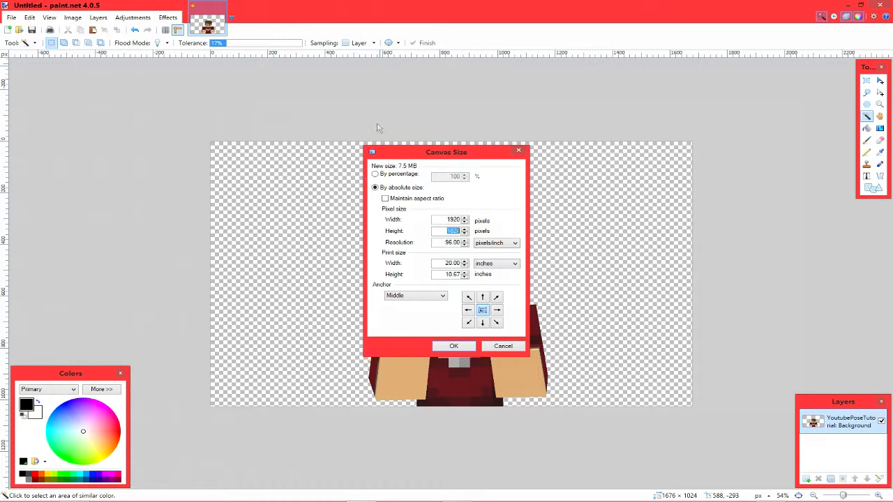
pyautogui.write('1080')
pyautogui.press('Return')
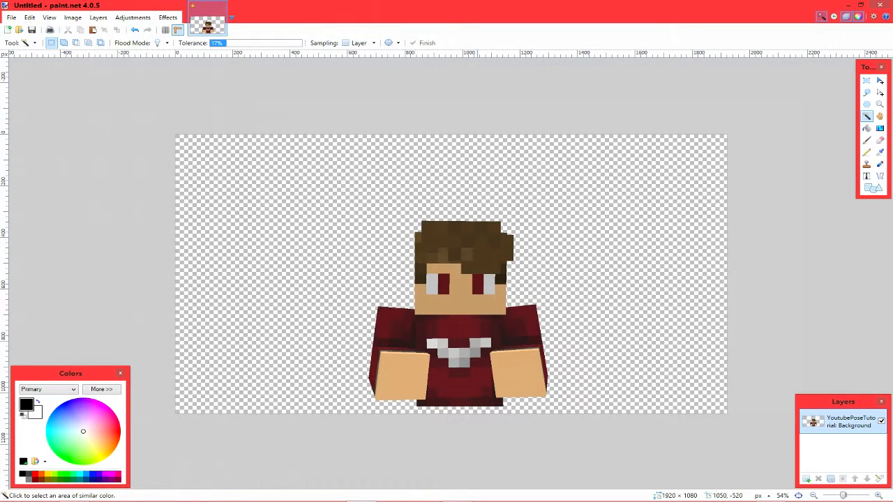
# Select the whole layer and move the character down about 29 px to meet the canvas's lower edge
pyautogui.click(880, 80)
pyautogui.hotkey('ctrl', 'a')
pyautogui.moveTo(499, 330); pyautogui.dragTo(497, 337)
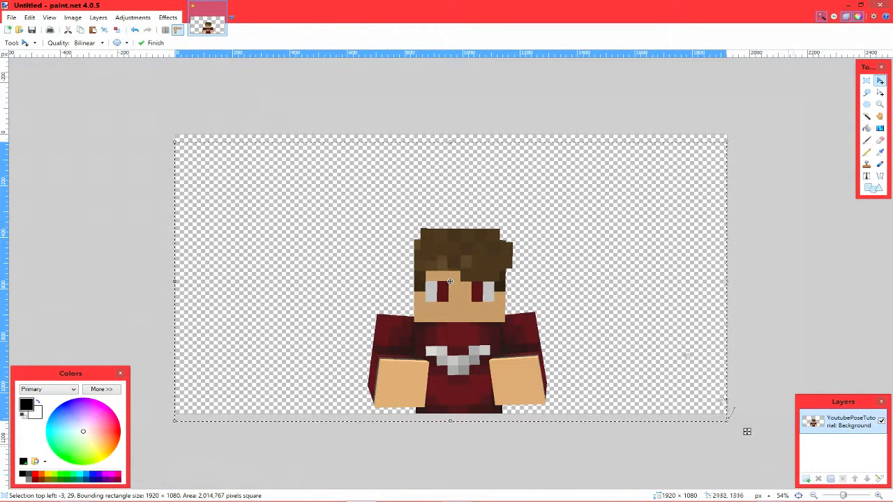
# Set up the Line/Curve tool with a brush width of 5 for drawing on the face
pyautogui.click(879, 176)
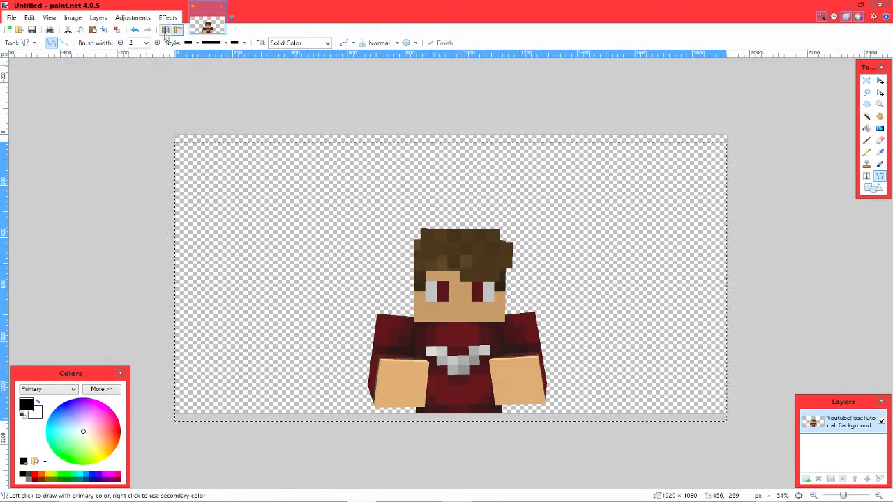
pyautogui.click(147, 43)
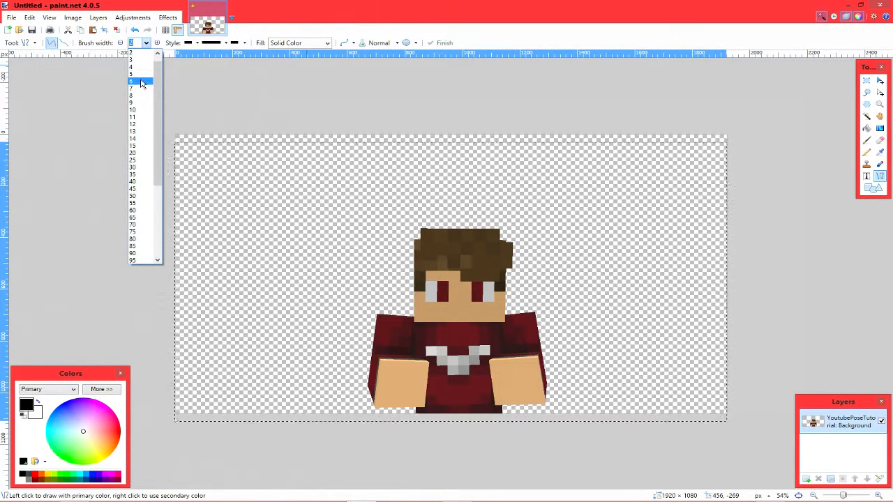
pyautogui.click(146, 74)
pyautogui.keyDown('ctrl'); pyautogui.scroll(3, 412, 268); pyautogui.keyUp('ctrl')
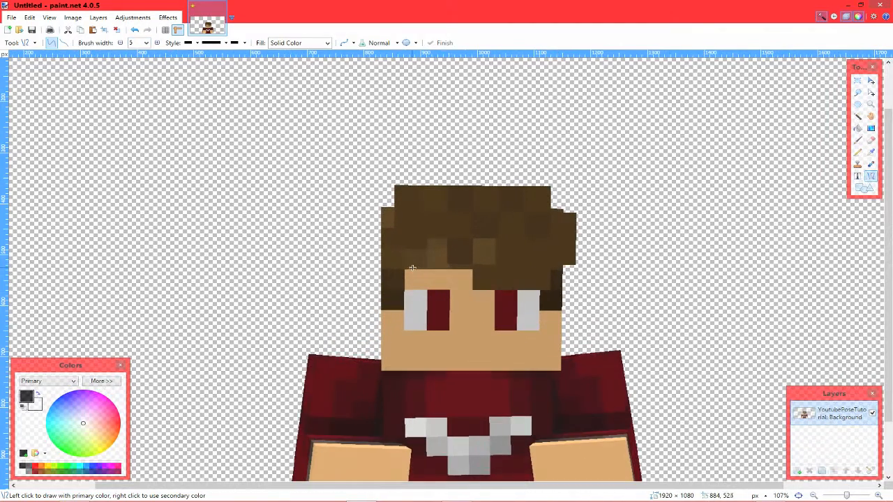
pyautogui.moveTo(412, 258); pyautogui.dragTo(452, 279)
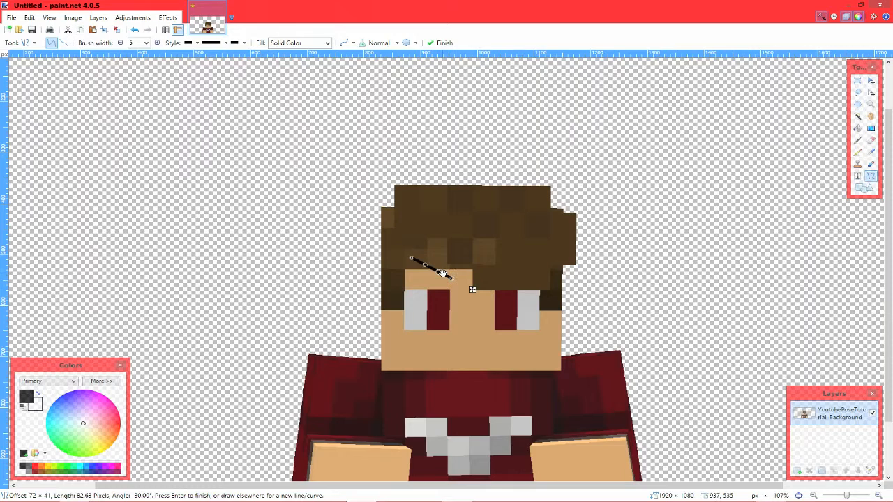
pyautogui.press('z')
pyautogui.click(414, 262)
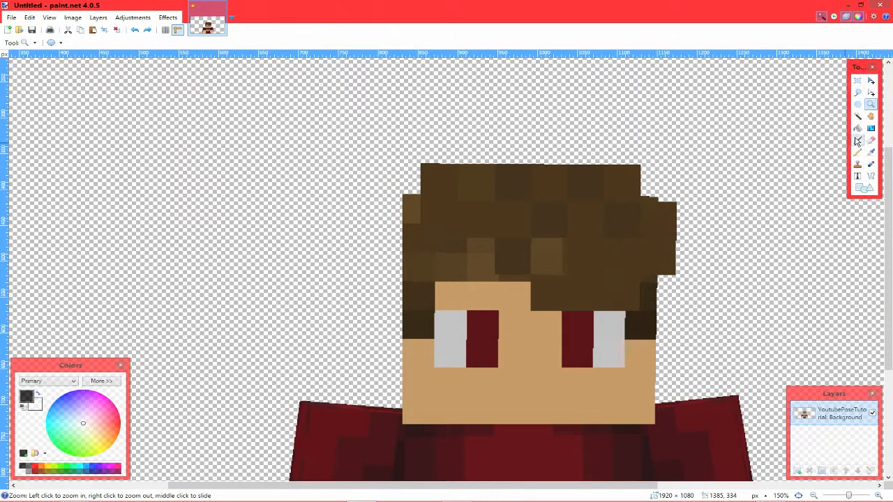
pyautogui.click(871, 176)
pyautogui.moveTo(438, 276); pyautogui.dragTo(510, 287)
pyautogui.hotkey('ctrl', 'z')
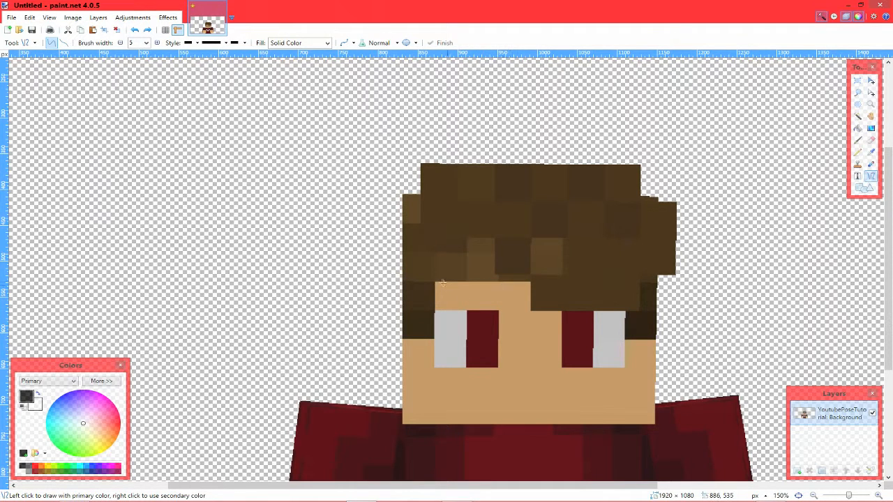
# Draw two slanted black eyebrows above the eyes, angled down towards the middle of the face
pyautogui.moveTo(440, 280)
pyautogui.mouseDown()
pyautogui.moveTo(490, 304)
pyautogui.moveTo(495, 264)
pyautogui.moveTo(502, 293)
pyautogui.mouseUp()
pyautogui.moveTo(615, 284); pyautogui.dragTo(560, 299)
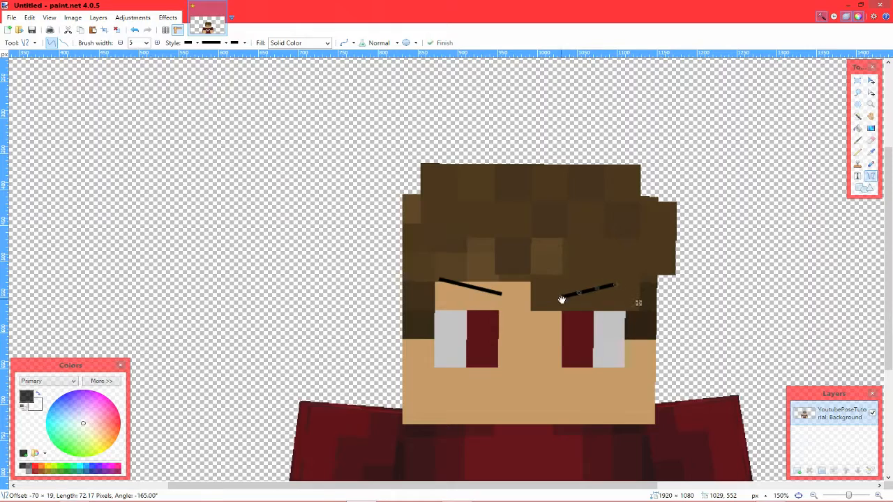
pyautogui.hotkey('ctrl', 'b')
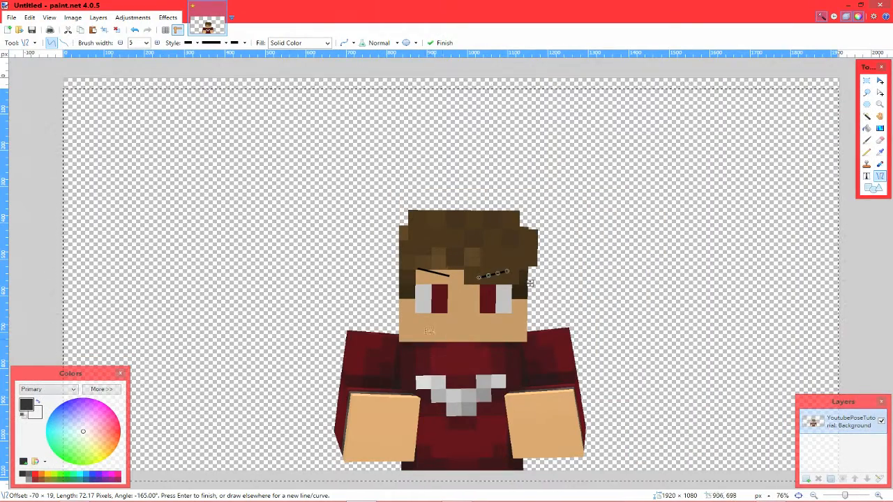
pyautogui.moveTo(426, 328); pyautogui.dragTo(497, 329)
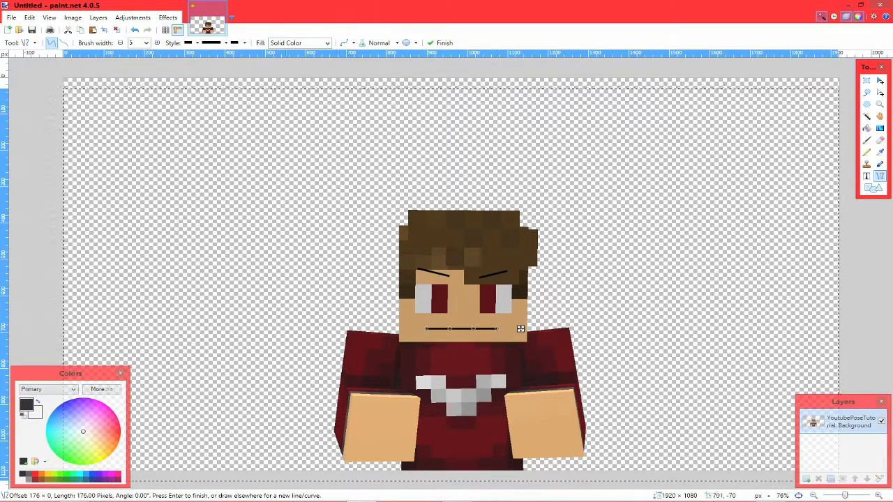
pyautogui.click(22, 475)
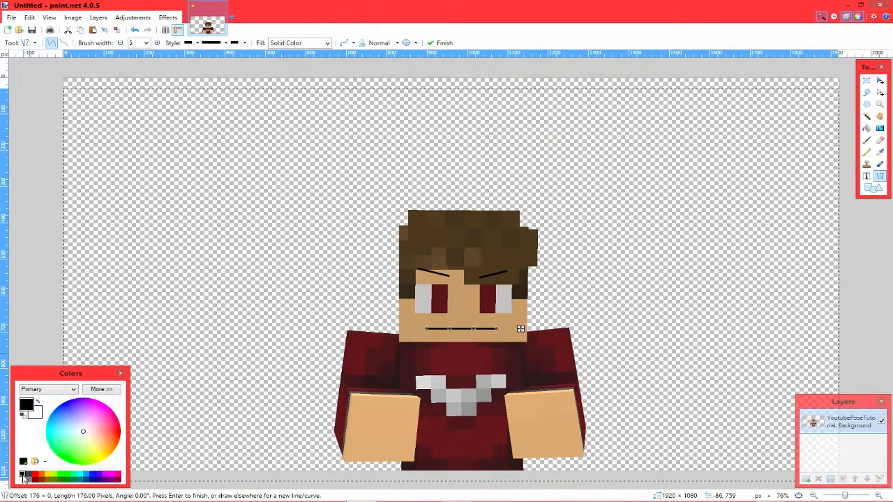
pyautogui.click(23, 480)
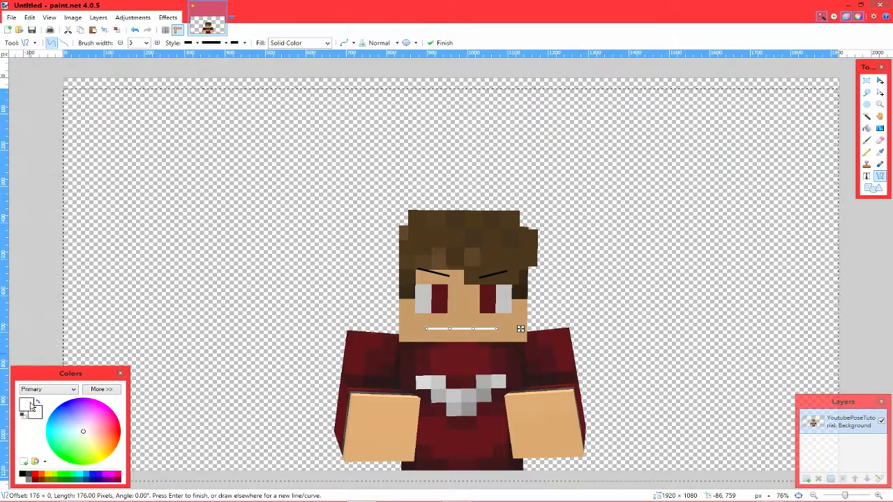
pyautogui.hotkey('ctrl', 'z')
pyautogui.hotkey('ctrl', 'z')
pyautogui.hotkey('ctrl', 'z')
# Draw a horizontal black mouth line about 176 px long below the eyes and clear the selection
pyautogui.moveTo(426, 328); pyautogui.dragTo(498, 328)
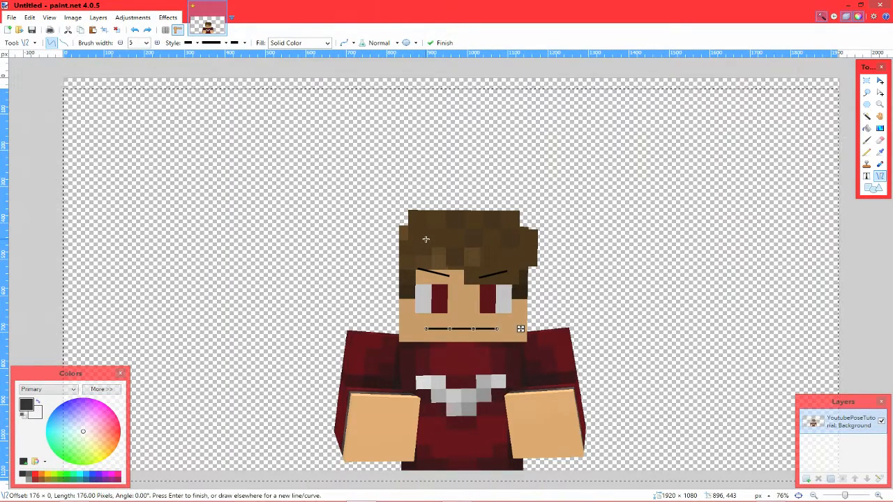
pyautogui.click(119, 35)
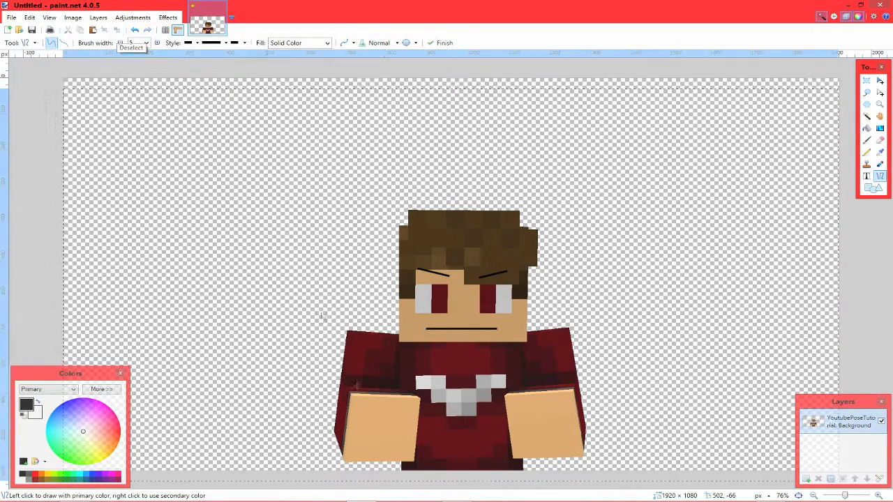
pyautogui.moveTo(426, 331); pyautogui.dragTo(459, 332)
pyautogui.hotkey('ctrl', 'z')
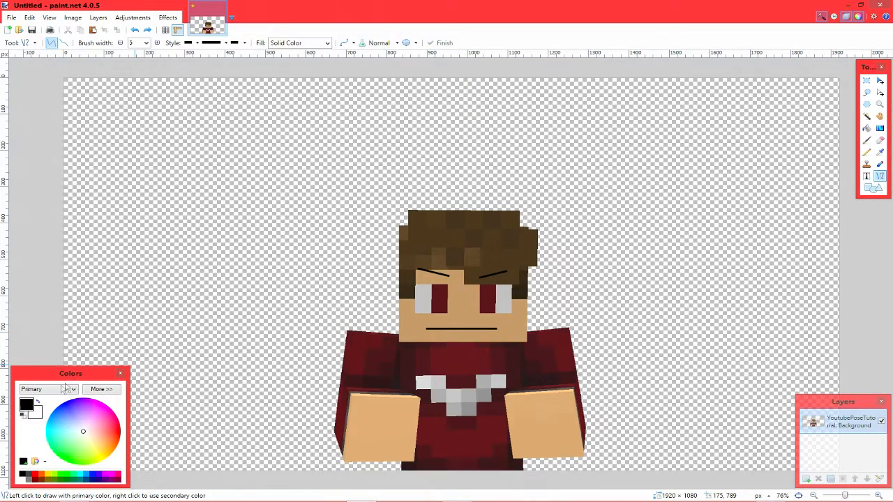
# Draw a white line about 176 px long directly beneath the black mouth line
pyautogui.click(23, 478)
pyautogui.keyDown('ctrl'); pyautogui.scroll(8, 481, 331); pyautogui.keyUp('ctrl')
pyautogui.keyDown('ctrl'); pyautogui.scroll(4, 311, 373); pyautogui.keyUp('ctrl')
pyautogui.moveTo(366, 292); pyautogui.dragTo(802, 292)
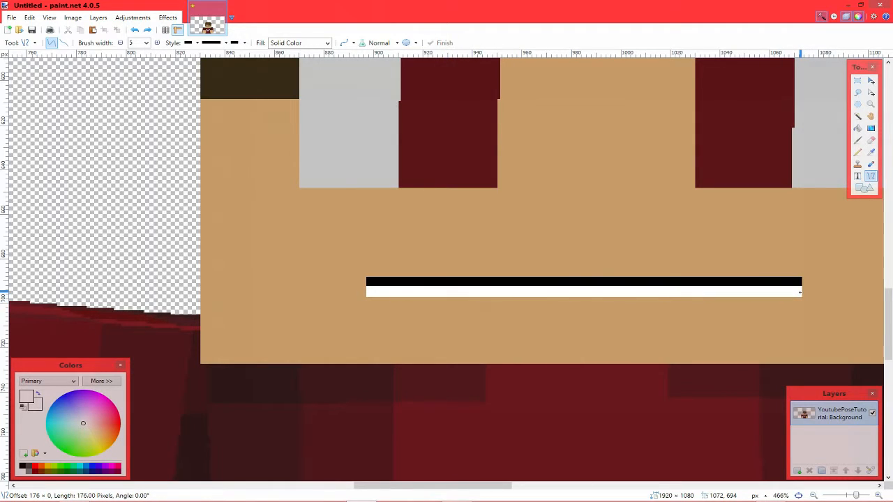
pyautogui.keyDown('ctrl'); pyautogui.scroll(-7, 794, 358); pyautogui.keyUp('ctrl')
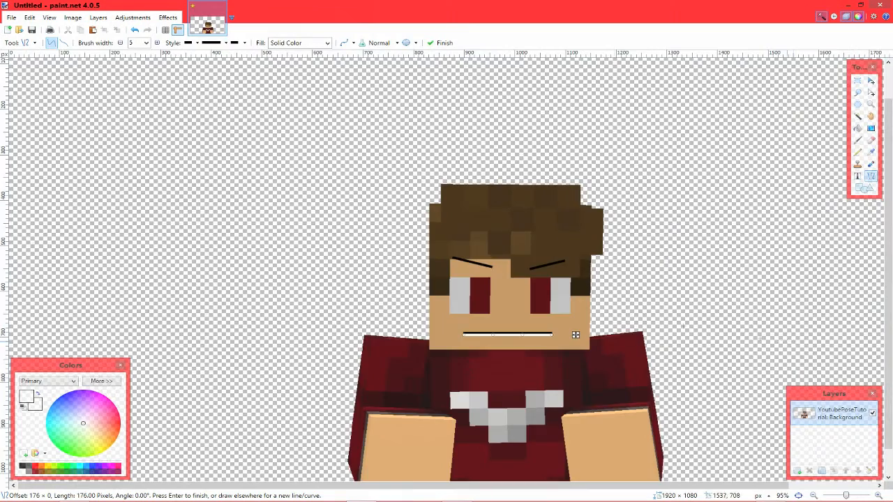
# Try to bend the white mouth line into a smile and undo the curve
pyautogui.moveTo(450, 318); pyautogui.dragTo(474, 318)
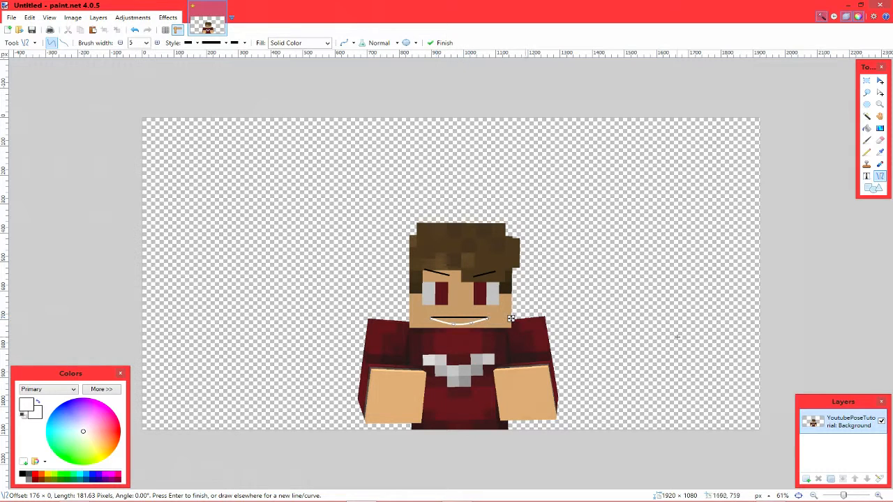
pyautogui.hotkey('ctrl', 'z')
pyautogui.hotkey('ctrl', 'z')
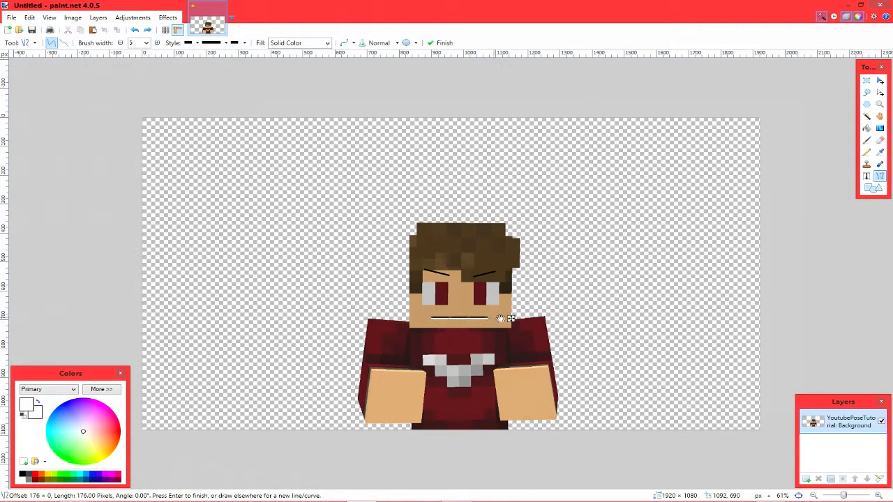
# Commit the straight white mouth line and set the primary color to black
pyautogui.press('Return')
pyautogui.keyDown('ctrl'); pyautogui.scroll(-2, 251, 273); pyautogui.keyUp('ctrl')
pyautogui.keyDown('ctrl'); pyautogui.scroll(4, 449, 295); pyautogui.keyUp('ctrl')
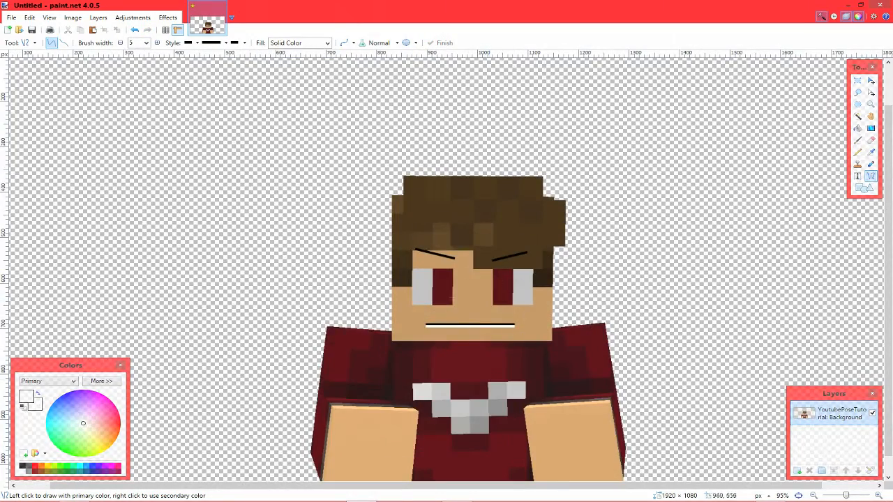
pyautogui.keyDown('ctrl'); pyautogui.scroll(-2, 451, 298); pyautogui.keyUp('ctrl')
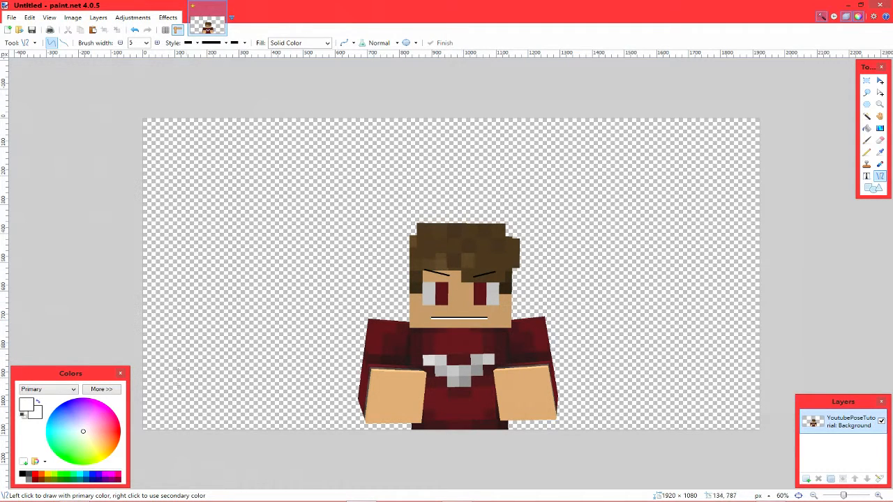
pyautogui.click(22, 475)
# Add Par 72.png from the Downloads folder as a new layer and place it beneath the character layer
pyautogui.click(74, 493)
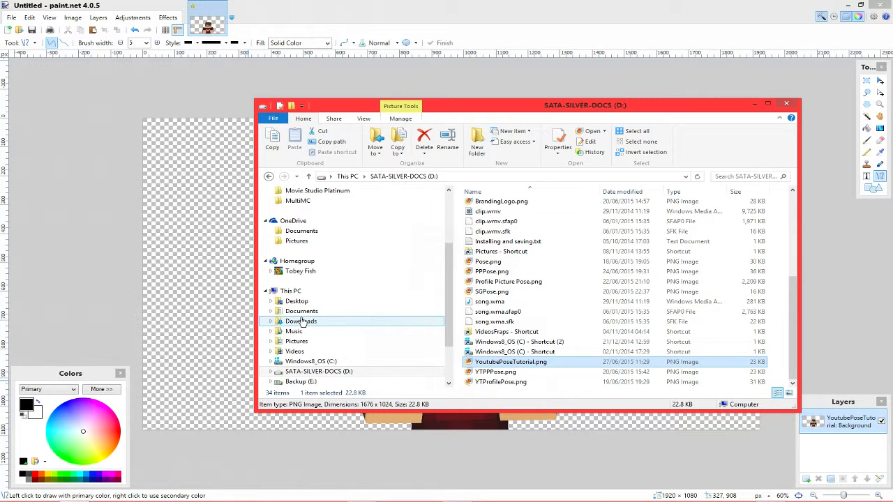
pyautogui.click(302, 321)
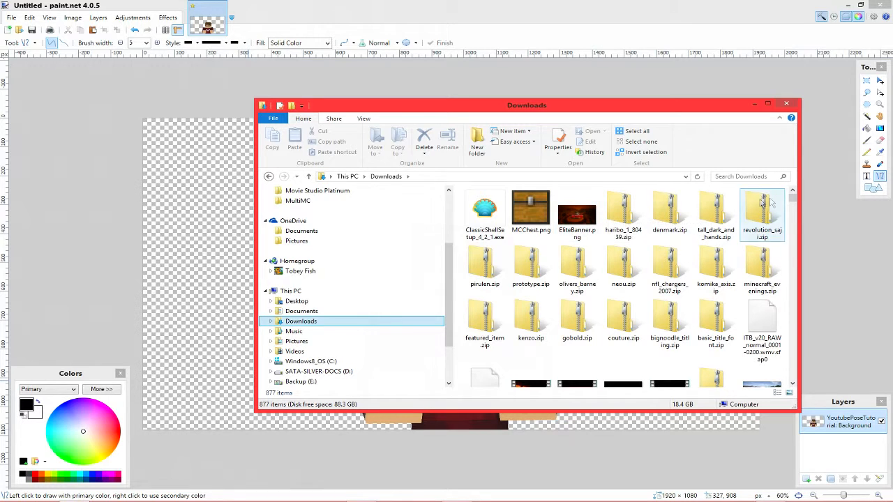
pyautogui.scroll(-2, 795, 199)
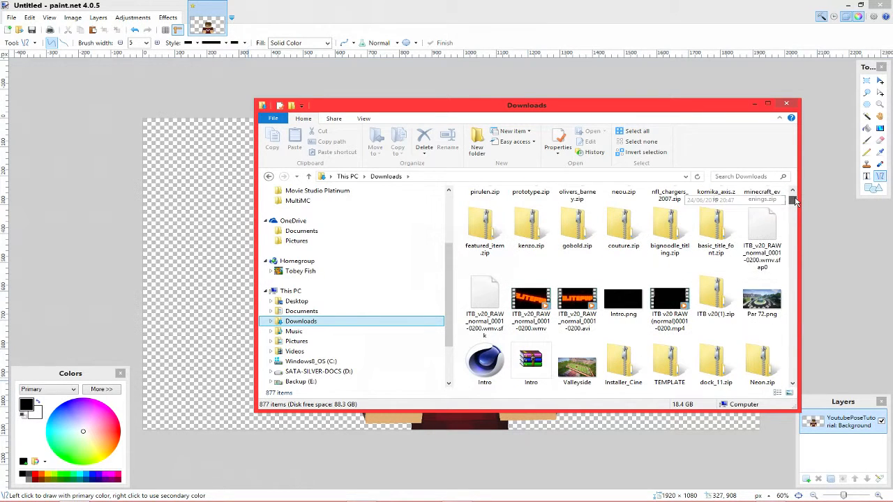
pyautogui.moveTo(761, 299)
pyautogui.mouseDown()
pyautogui.moveTo(520, 110)
pyautogui.moveTo(488, 209)
pyautogui.mouseUp()
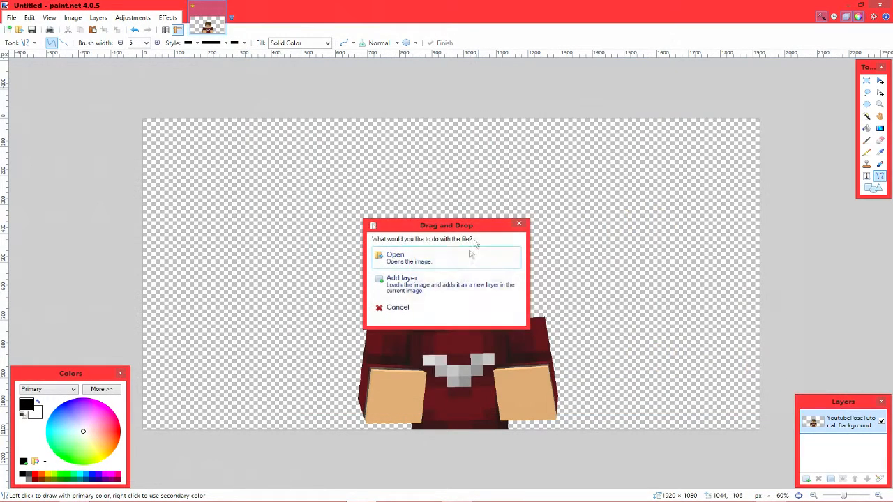
pyautogui.click(439, 286)
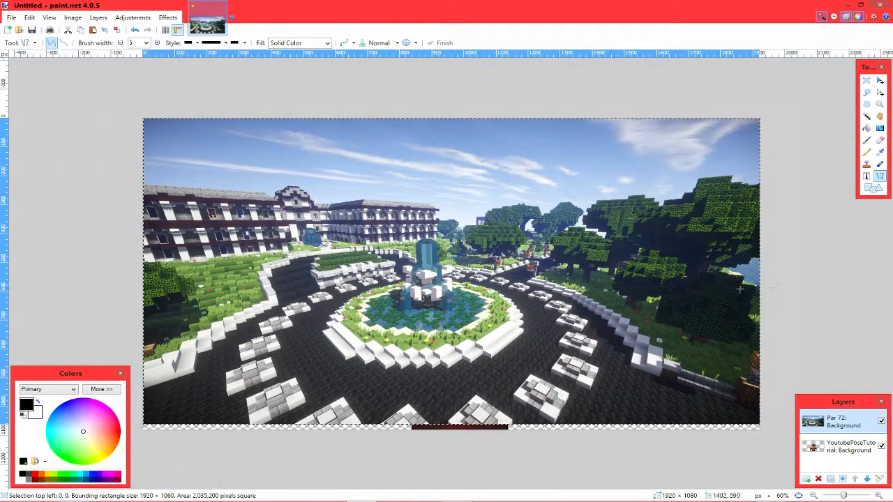
pyautogui.click(867, 479)
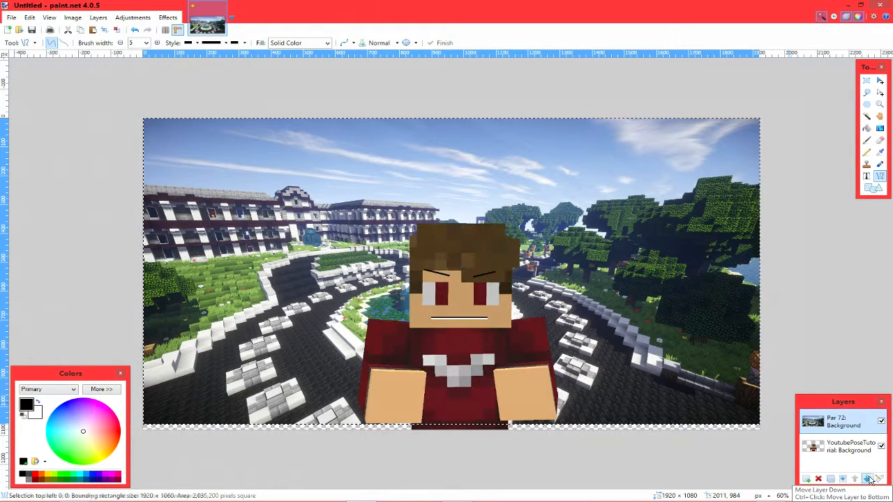
# Enlarge the Par 72 background image to about 2011 × 1110 px so it covers the whole canvas
pyautogui.keyDown('ctrl'); pyautogui.scroll(-1, 727, 298); pyautogui.keyUp('ctrl')
pyautogui.click(880, 81)
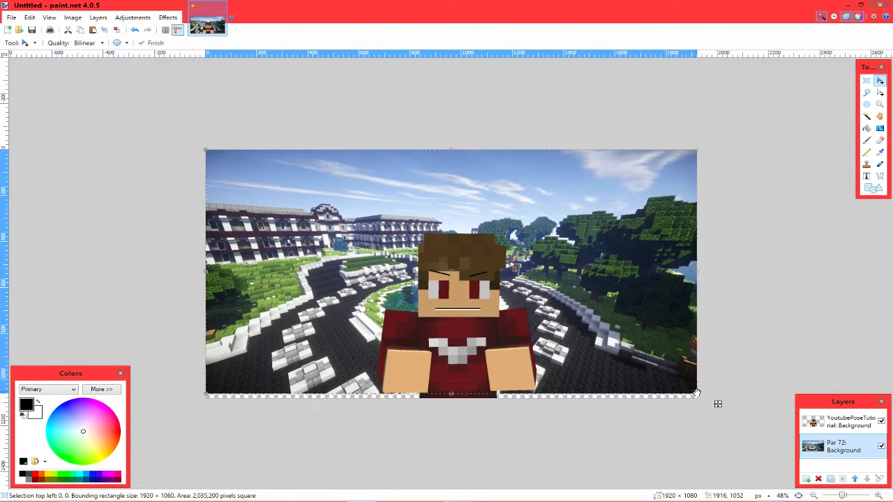
pyautogui.moveTo(718, 404); pyautogui.dragTo(586, 314)
pyautogui.moveTo(684, 361); pyautogui.dragTo(723, 445)
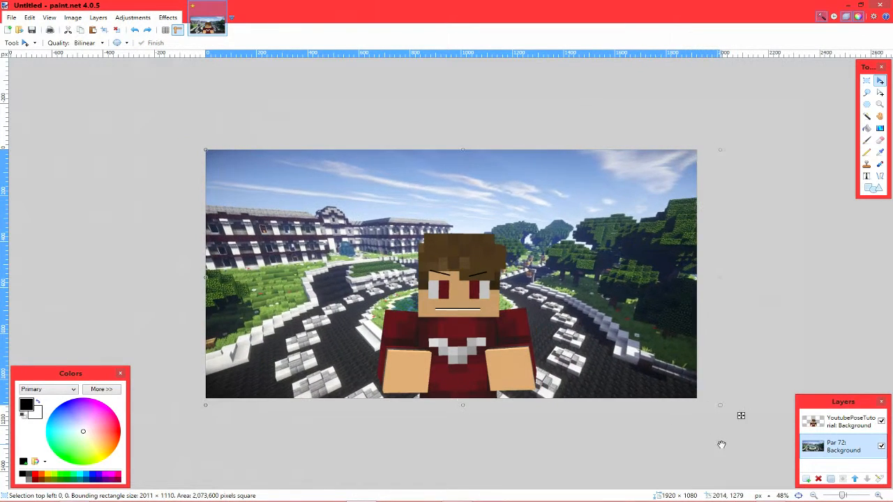
# Move the character layer slightly to the left over the background and rotate it to an angle of about -1.34°
pyautogui.click(840, 422)
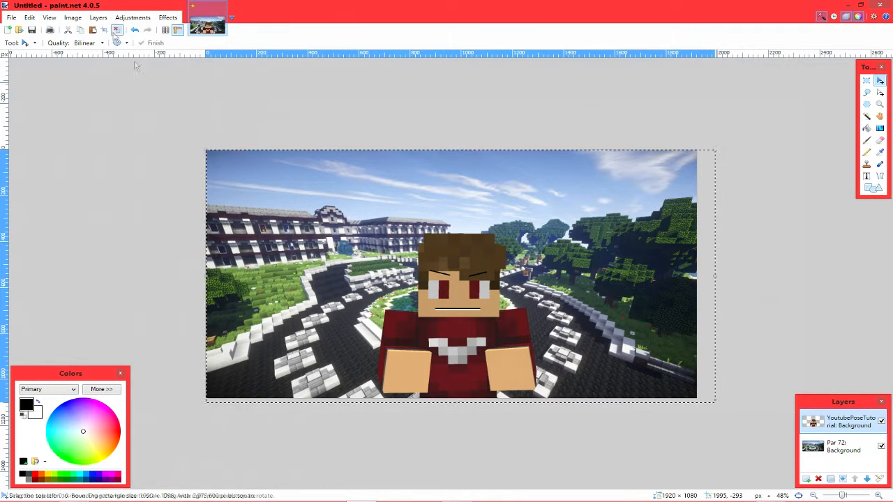
pyautogui.moveTo(463, 350); pyautogui.dragTo(452, 353)
pyautogui.moveTo(465, 353); pyautogui.dragTo(450, 296, button='right')
pyautogui.moveTo(482, 327); pyautogui.dragTo(484, 323, button='right')
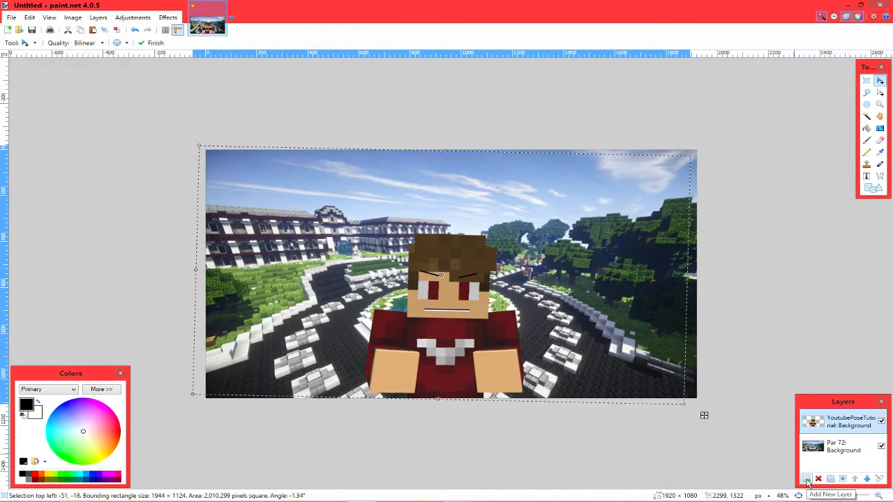
# Add an empty layer above the character layer and merge it down
pyautogui.click(806, 480)
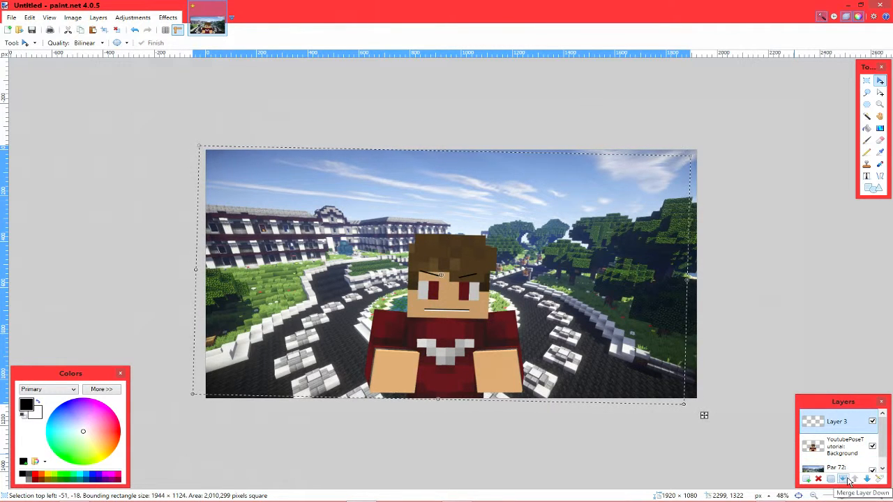
pyautogui.click(848, 480)
pyautogui.hotkey('ctrl', 'z')
pyautogui.hotkey('ctrl', 'y')
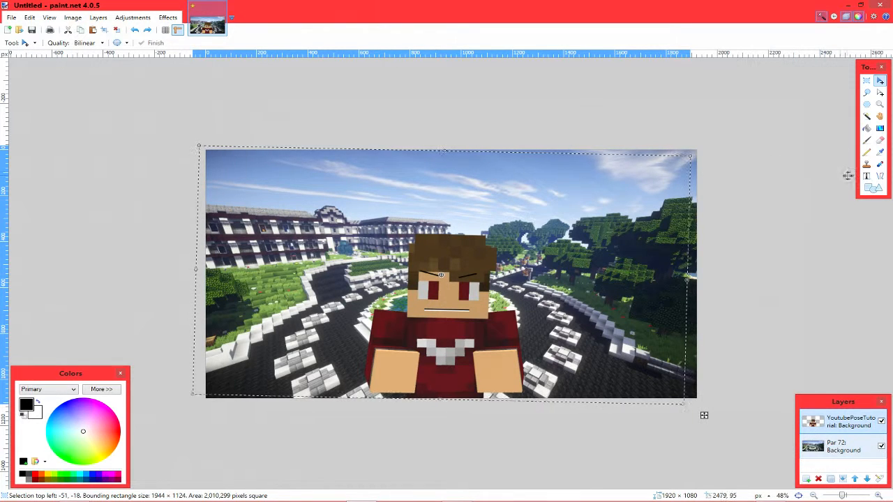
# Clear the selection and apply a Gaussian Blur to the Par 72 background layer
pyautogui.click(837, 445)
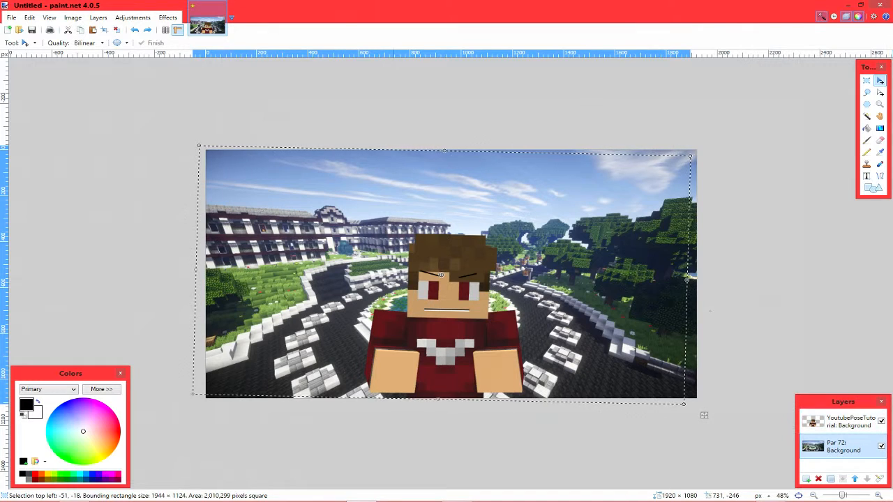
pyautogui.click(116, 29)
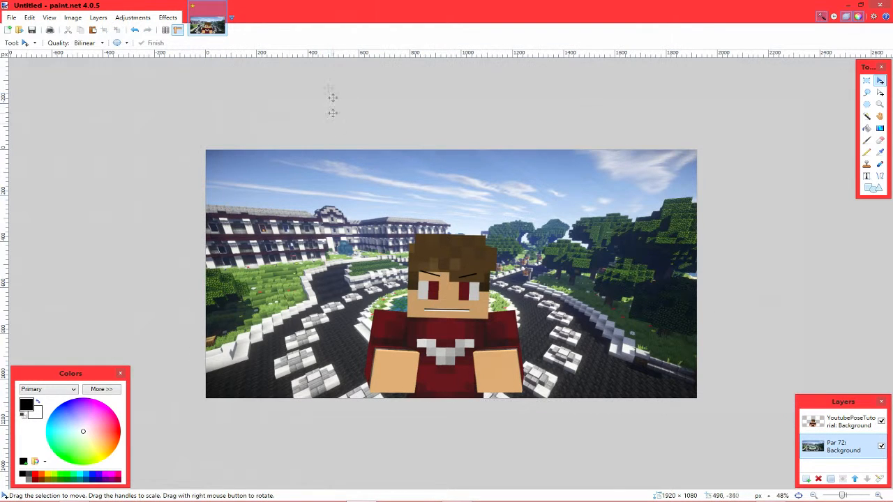
pyautogui.click(166, 20)
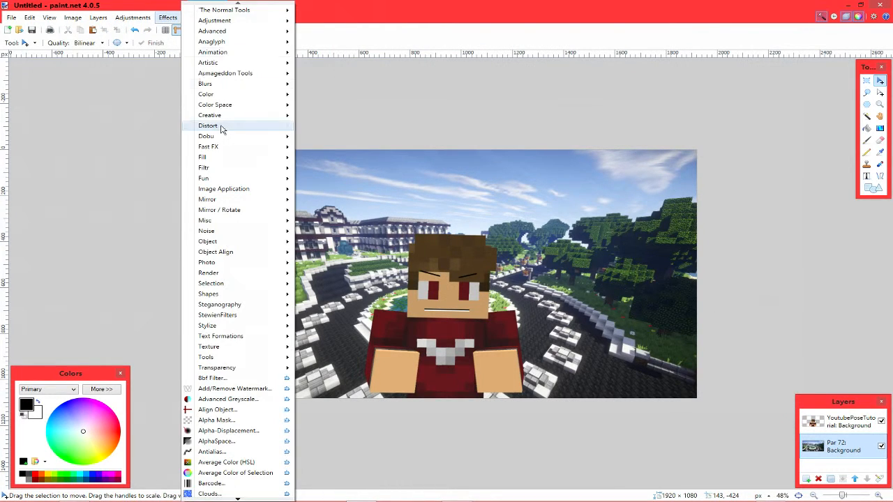
pyautogui.moveTo(222, 128)
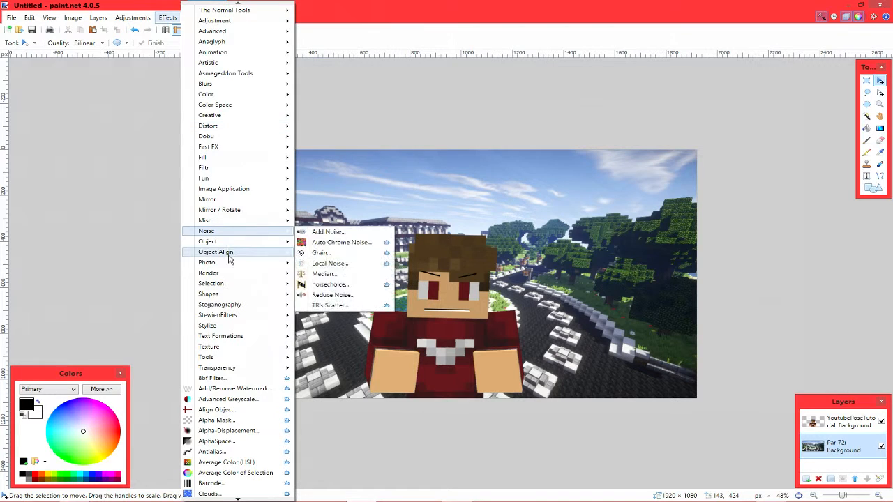
pyautogui.moveTo(228, 245)
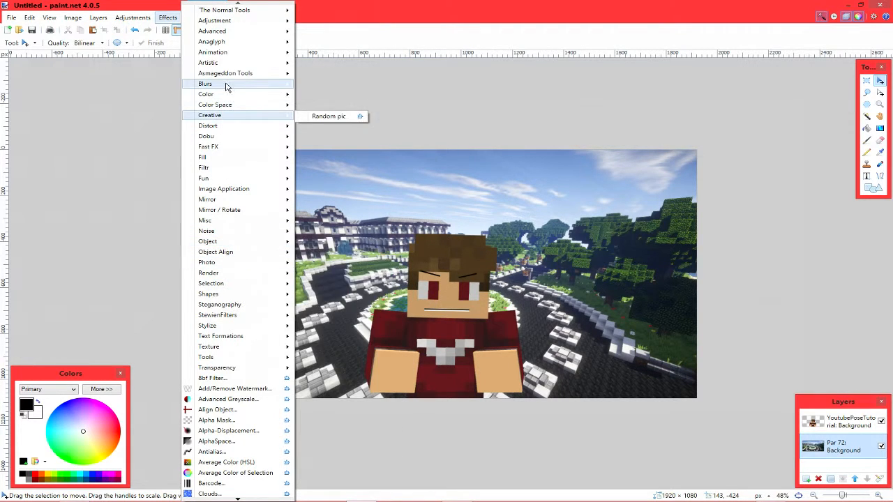
pyautogui.moveTo(225, 84)
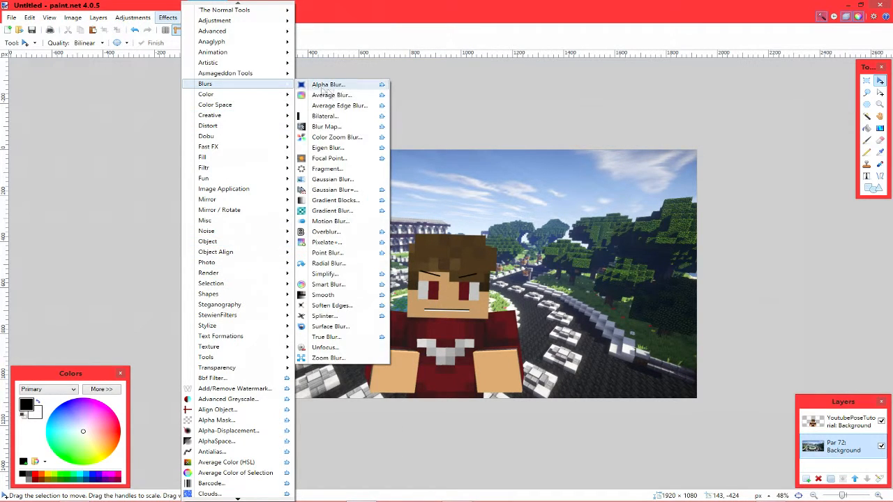
pyautogui.click(332, 179)
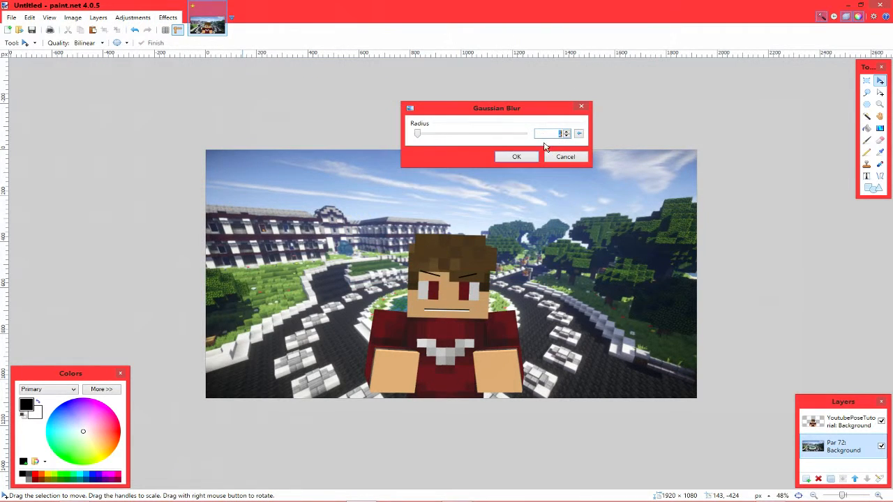
pyautogui.press('Return')
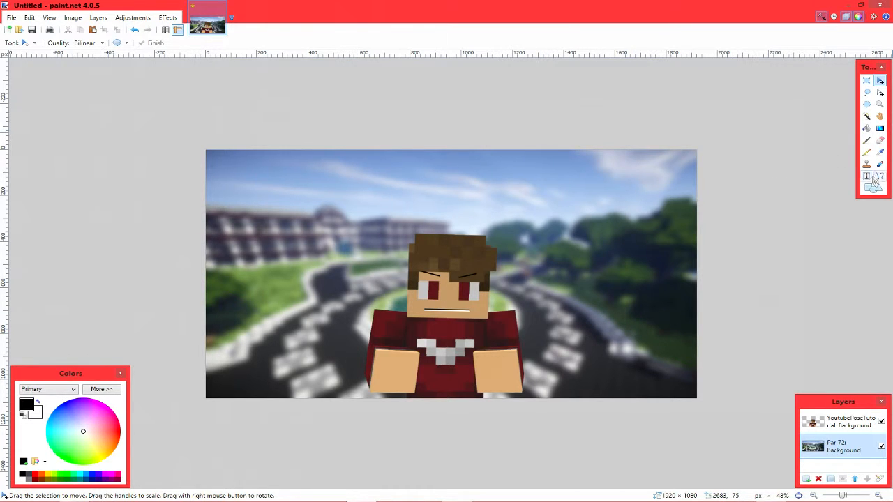
# Align the character layer's content vertically to the bottom of the canvas
pyautogui.click(828, 428)
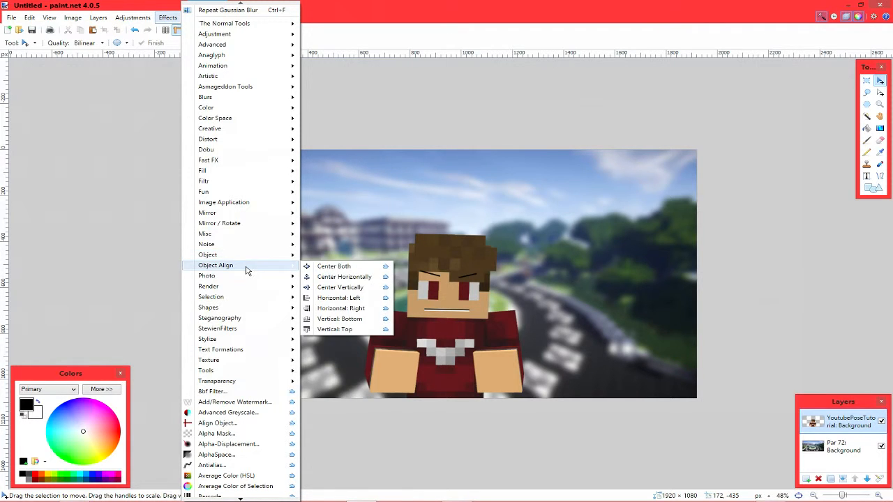
pyautogui.click(340, 319)
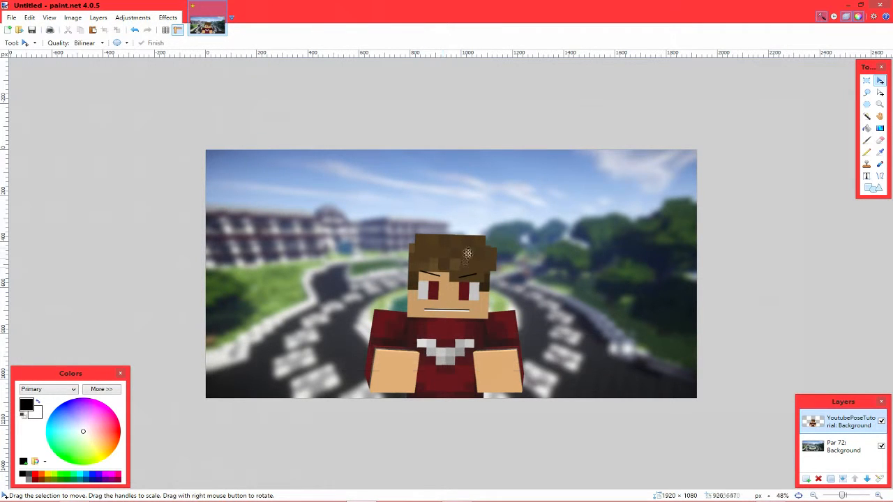
# Start a black Drop Shadow on the character layer with a blur radius of 24
pyautogui.click(167, 19)
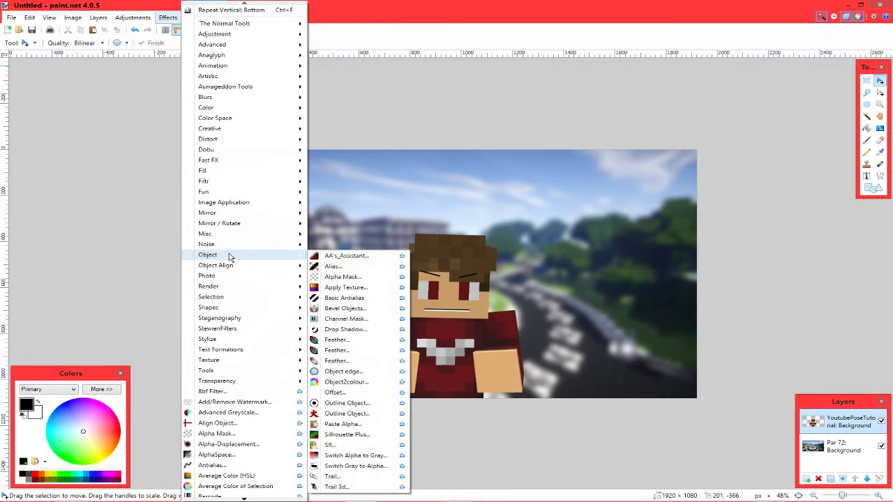
pyautogui.click(349, 329)
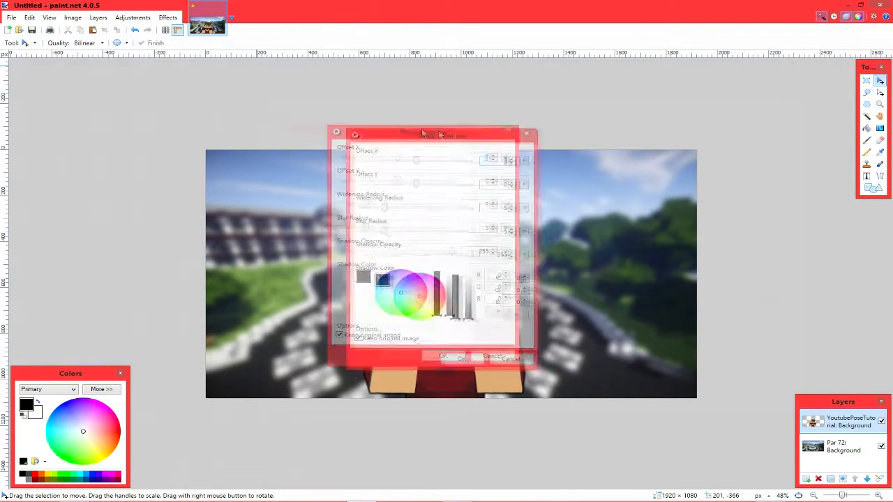
pyautogui.moveTo(254, 267); pyautogui.dragTo(253, 321)
pyautogui.moveTo(170, 217); pyautogui.dragTo(313, 218)
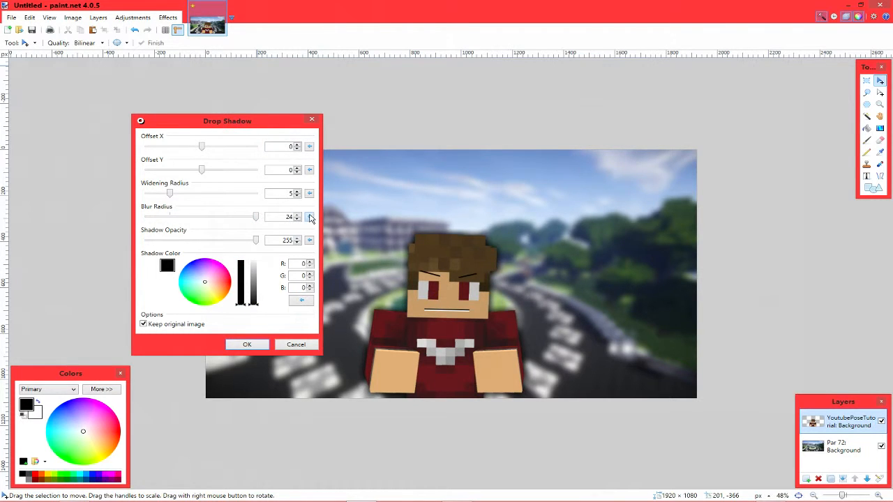
pyautogui.click(310, 217)
pyautogui.moveTo(170, 218); pyautogui.dragTo(386, 216)
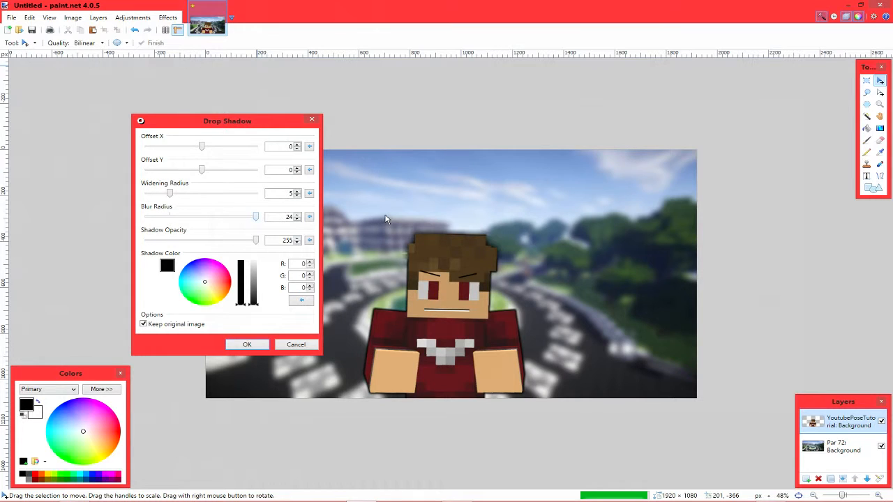
pyautogui.moveTo(247, 295); pyautogui.dragTo(255, 262)
pyautogui.moveTo(210, 281)
pyautogui.mouseDown()
pyautogui.moveTo(224, 267)
pyautogui.moveTo(254, 305)
pyautogui.mouseUp()
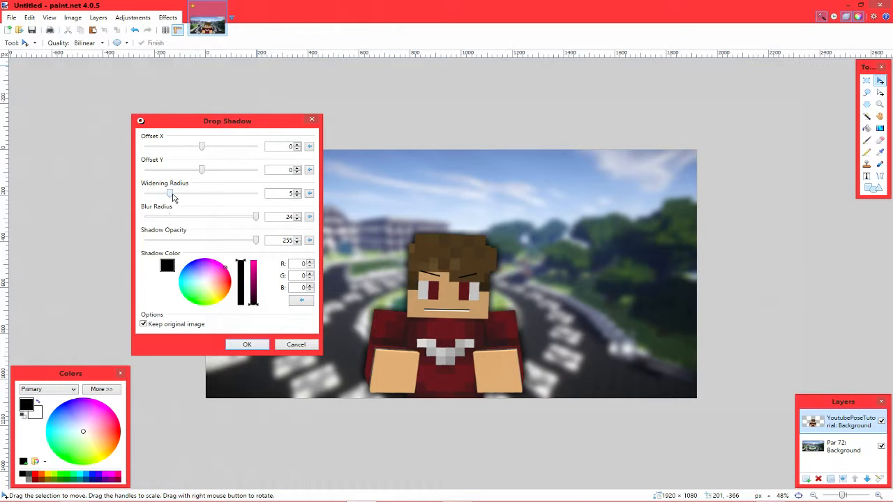
# Try shadow widening radii of 24, 0 and 3, reset the radius to 5 and apply the drop shadow
pyautogui.moveTo(173, 196); pyautogui.dragTo(277, 190)
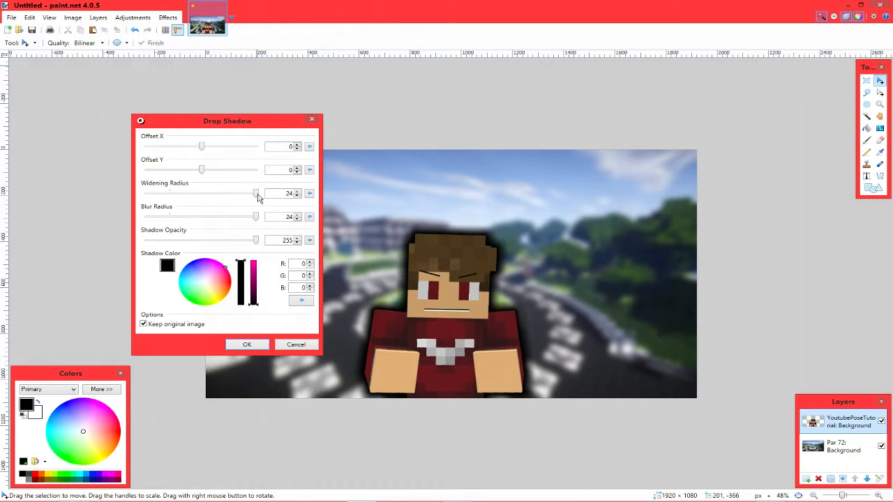
pyautogui.moveTo(256, 196); pyautogui.dragTo(24, 180)
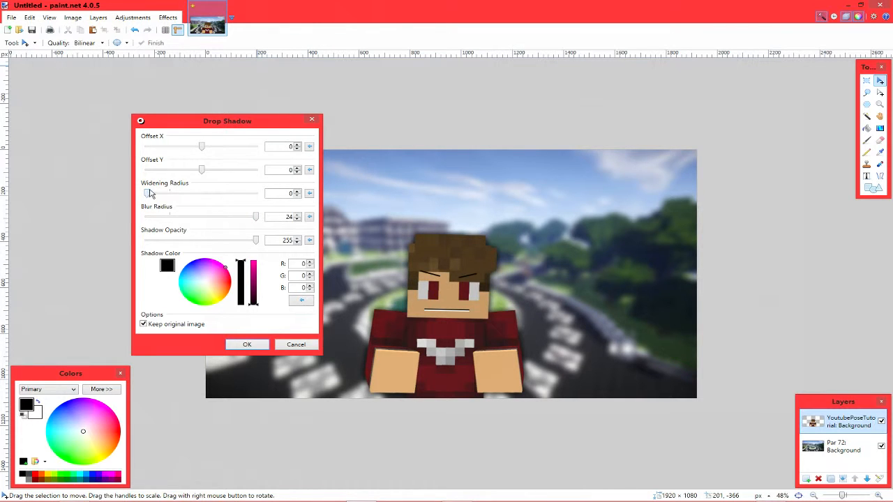
pyautogui.moveTo(150, 193); pyautogui.dragTo(160, 193)
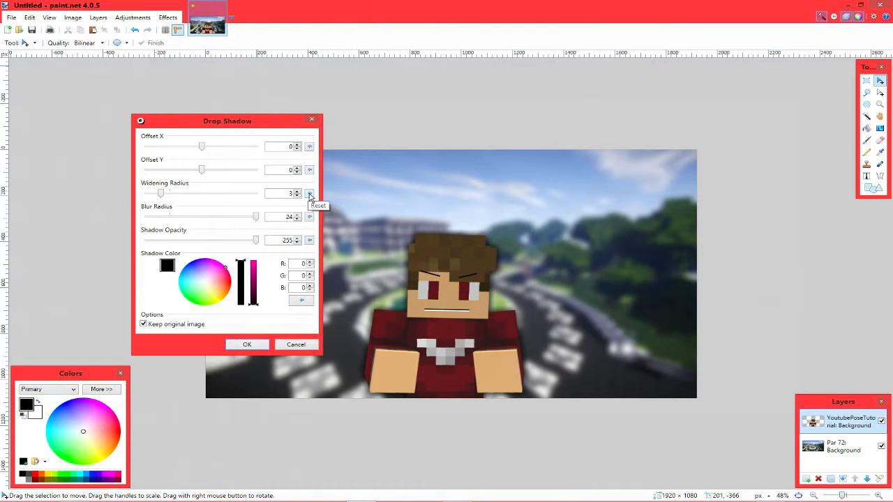
pyautogui.click(311, 196)
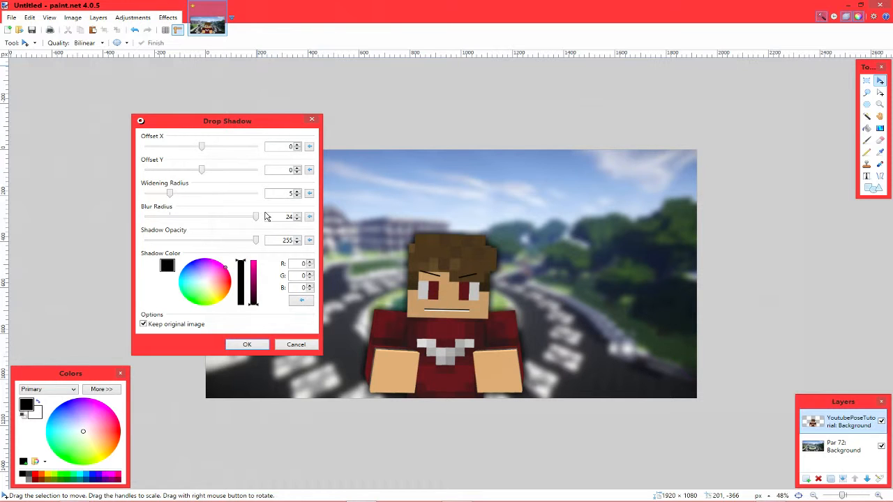
pyautogui.click(244, 346)
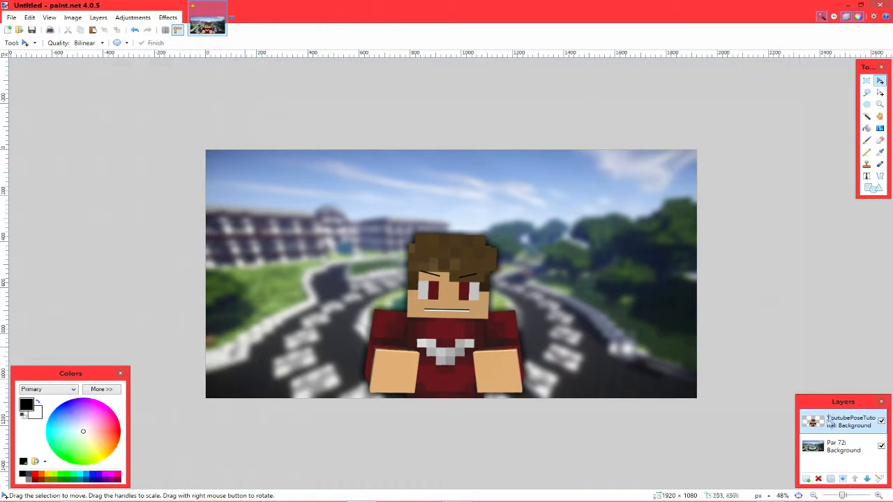
pyautogui.click(830, 446)
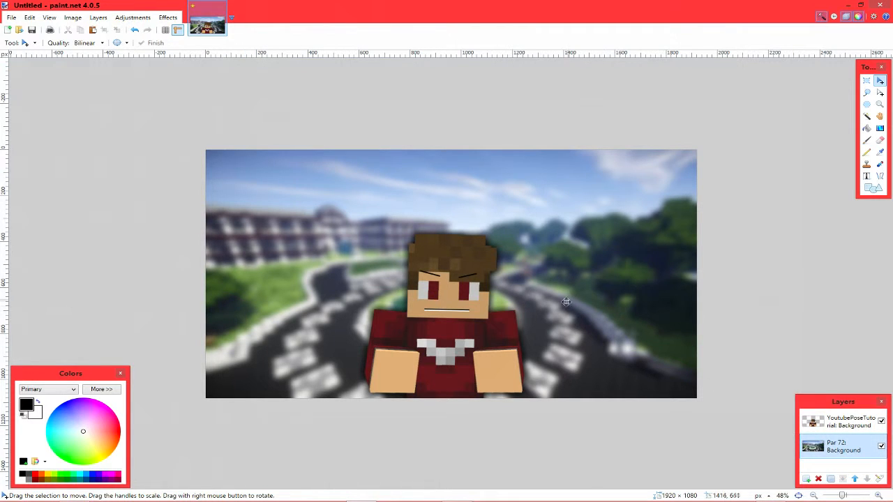
pyautogui.click(806, 478)
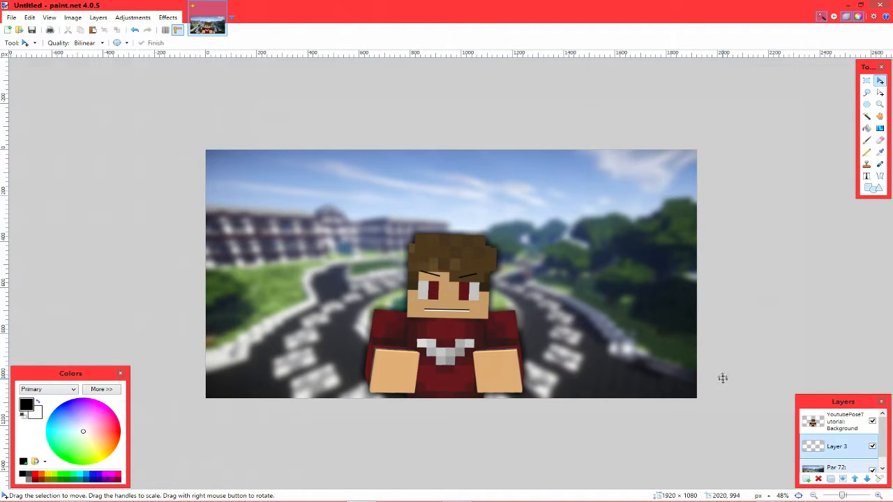
pyautogui.click(818, 478)
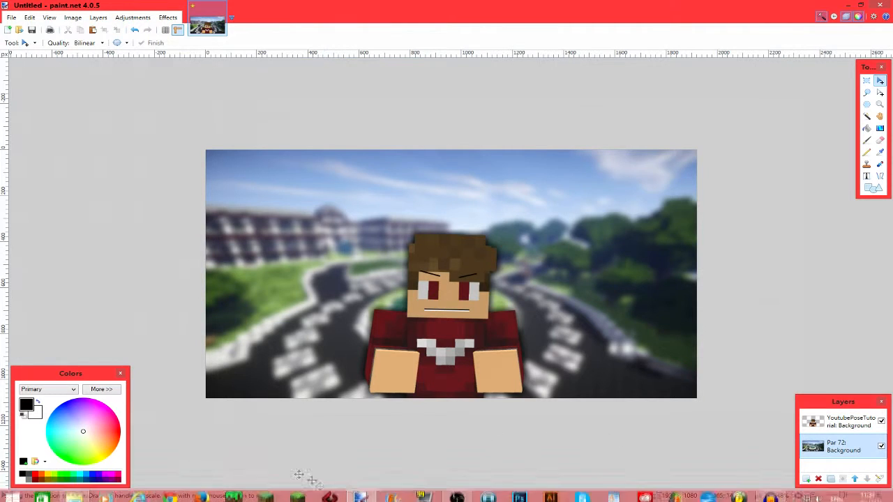
# Add ColourVignette.png from the YT folder on the Desktop as a new layer
pyautogui.click(73, 492)
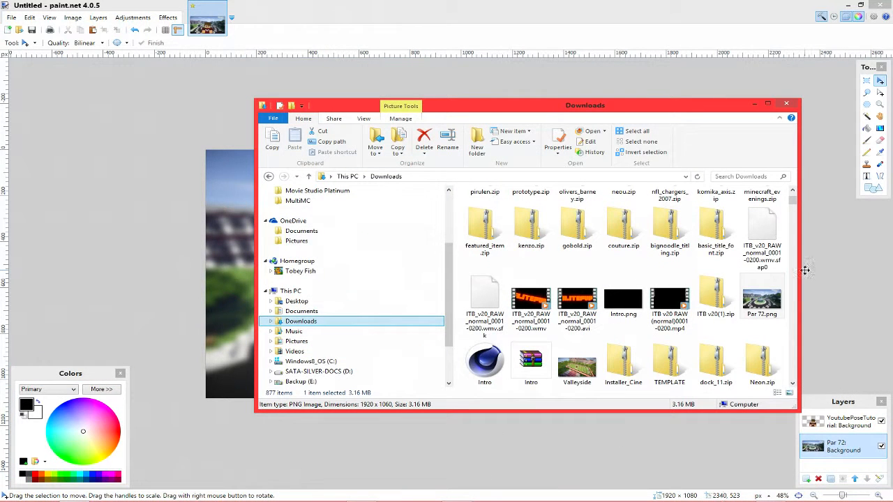
pyautogui.click(345, 303)
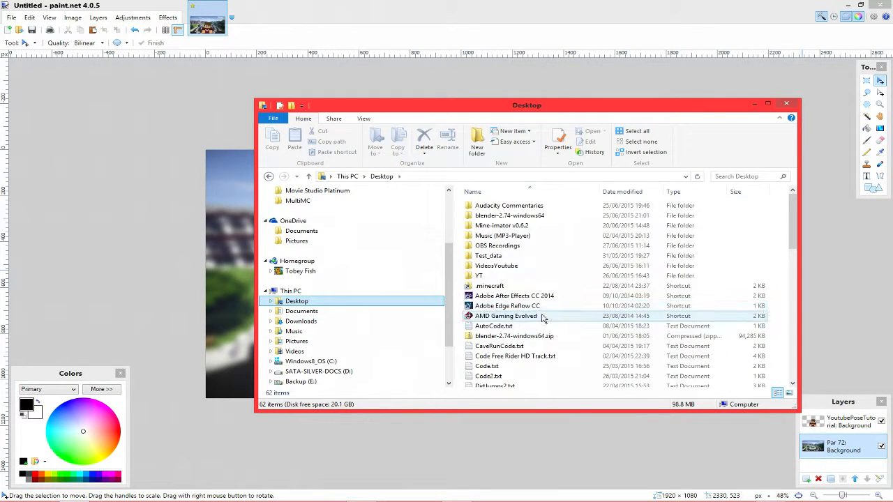
pyautogui.doubleClick(582, 272)
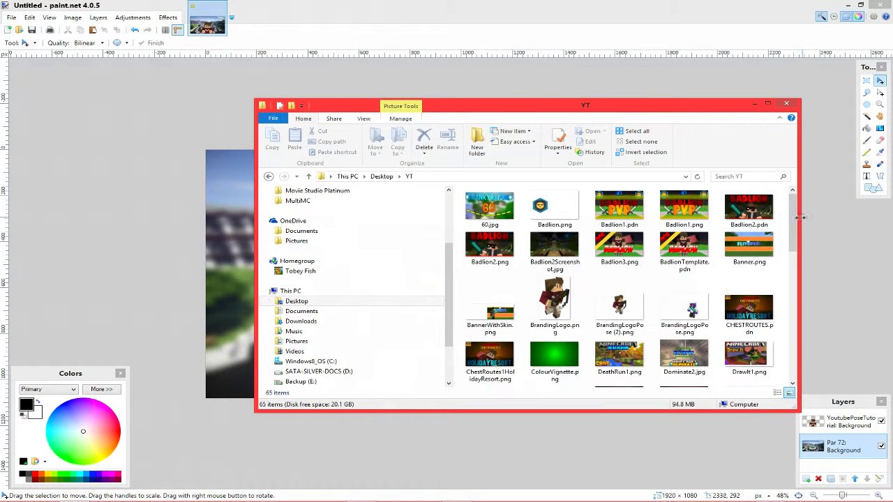
pyautogui.scroll(-2, 758, 227)
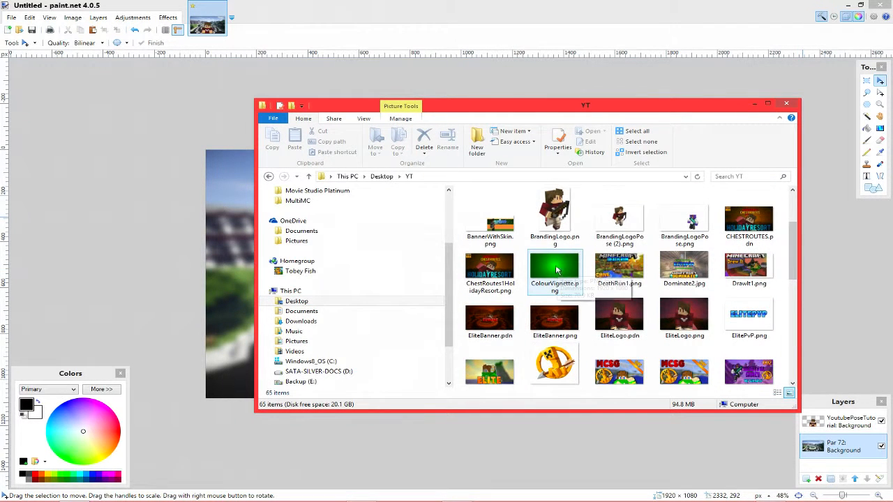
pyautogui.moveTo(543, 271)
pyautogui.mouseDown()
pyautogui.moveTo(336, 313)
pyautogui.moveTo(248, 292)
pyautogui.mouseUp()
pyautogui.click(401, 283)
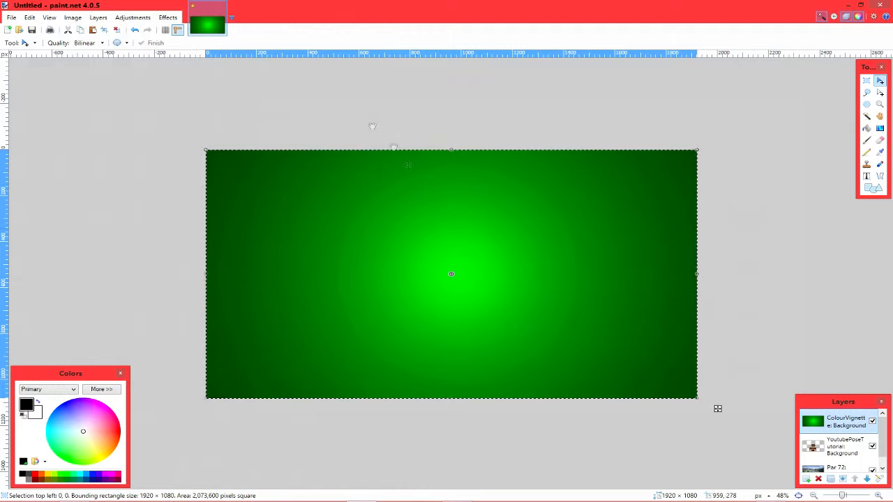
# Draw a black-to-white radial gradient from the middle of the ColourVignette layer, then undo it and remove that layer
pyautogui.click(879, 129)
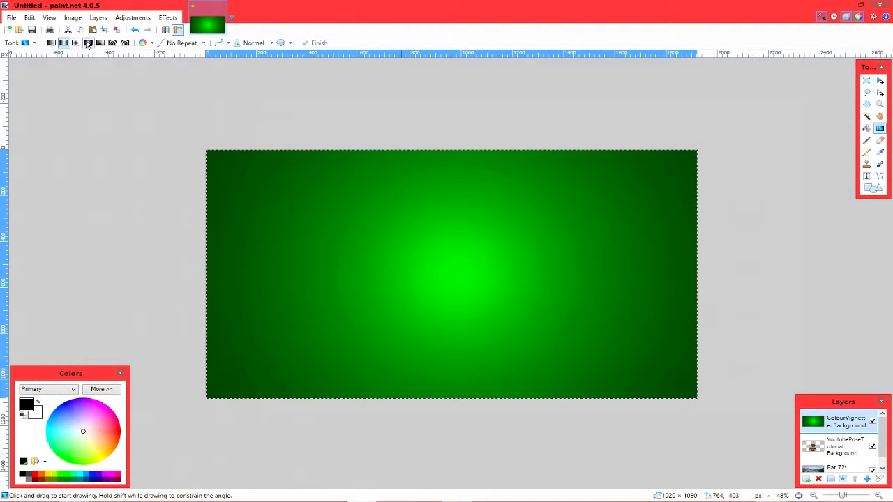
pyautogui.moveTo(441, 259); pyautogui.dragTo(441, 135)
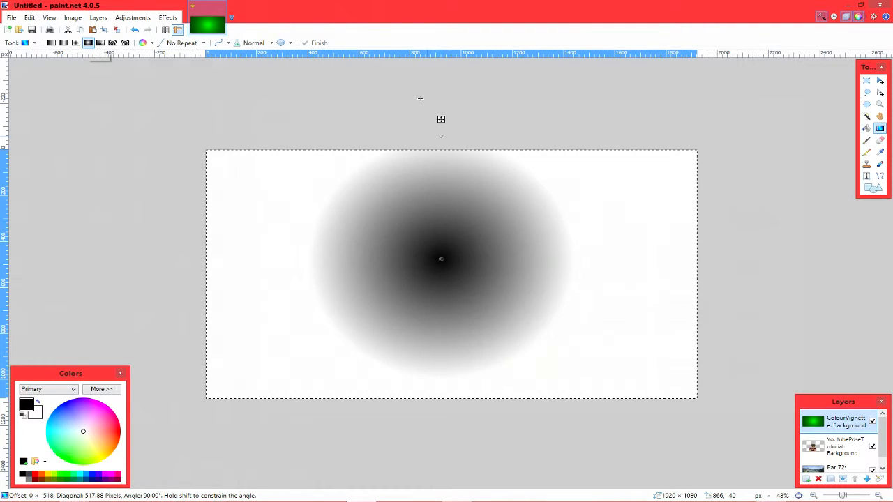
pyautogui.moveTo(420, 98); pyautogui.dragTo(446, 127)
pyautogui.hotkey('ctrl', 'z')
pyautogui.hotkey('ctrl', 'shift', 'Delete')
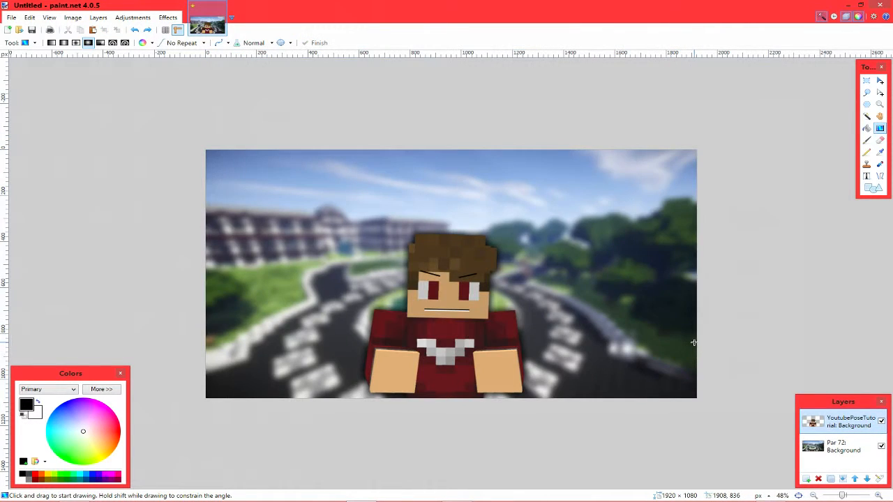
# Restore the removed ColourVignette layer and place it directly below the character layer
pyautogui.hotkey('ctrl', 'z')
pyautogui.click(866, 479)
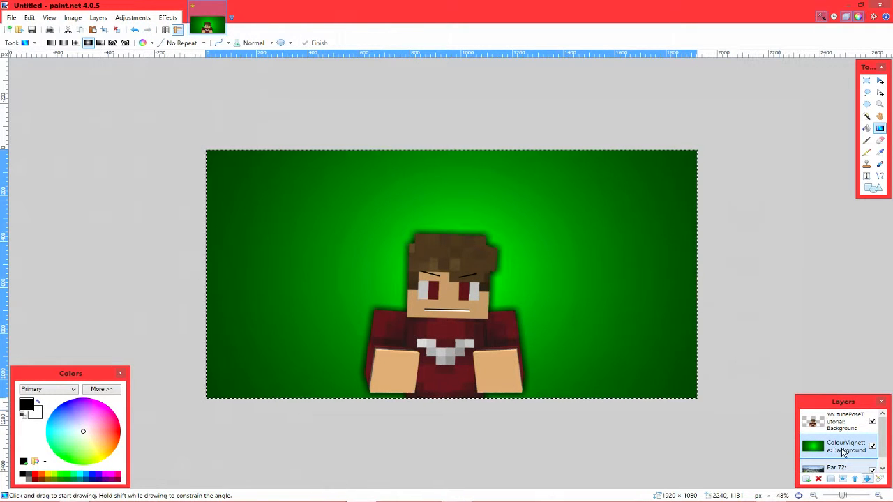
# Try an opacity of 200 on the ColourVignette layer and undo it
pyautogui.click(877, 479)
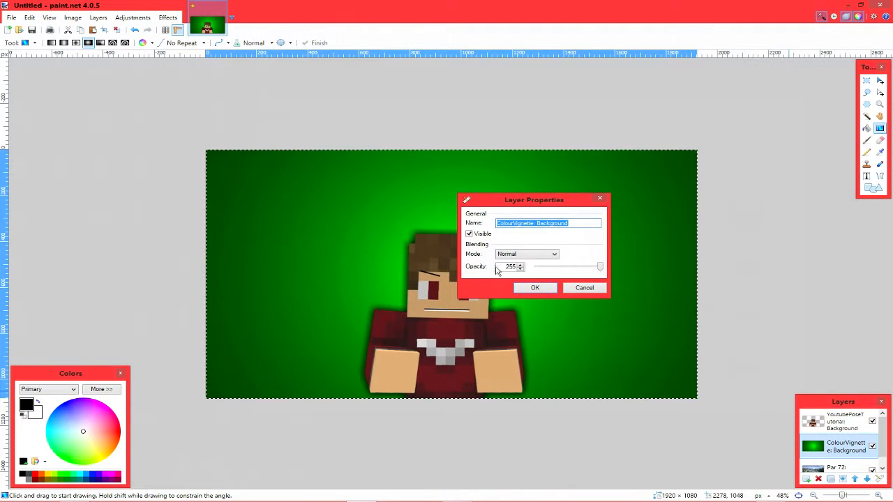
pyautogui.moveTo(498, 267); pyautogui.dragTo(544, 273)
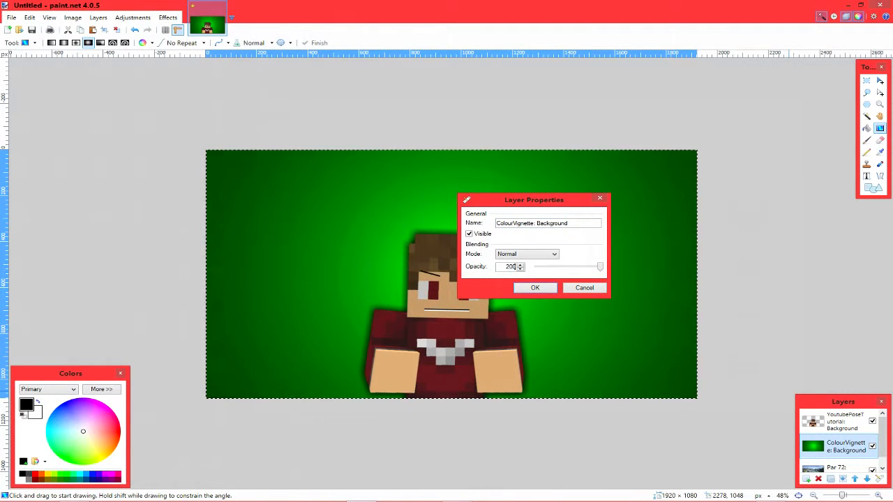
pyautogui.write('200')
pyautogui.press('Return')
pyautogui.hotkey('ctrl', 'z')
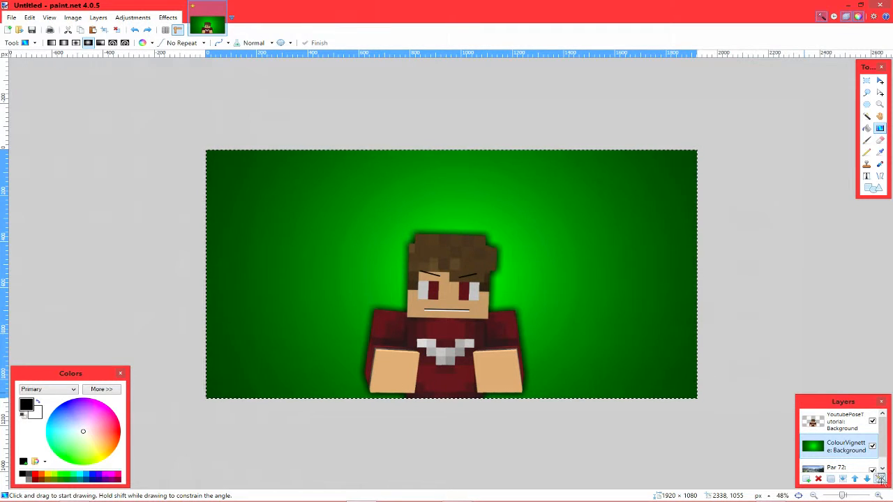
# Set the ColourVignette layer's blending mode to Multiply at full opacity
pyautogui.click(880, 478)
pyautogui.moveTo(444, 216); pyautogui.dragTo(724, 159)
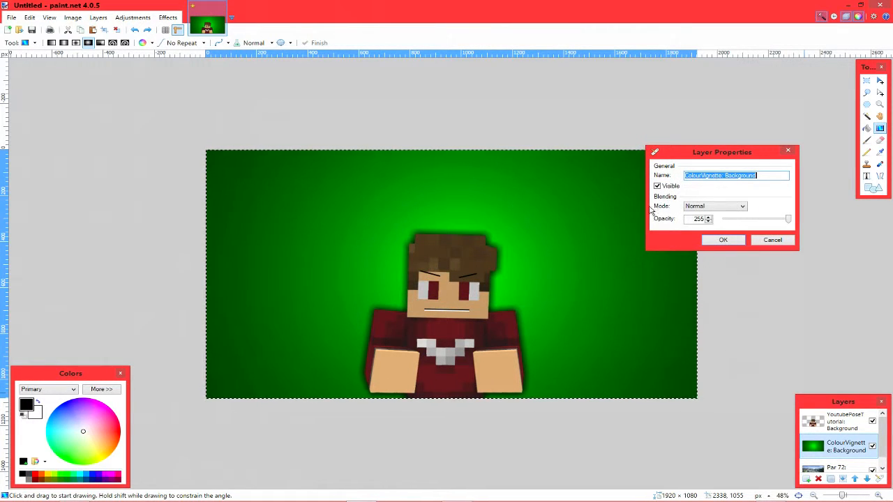
pyautogui.click(694, 206)
pyautogui.click(695, 223)
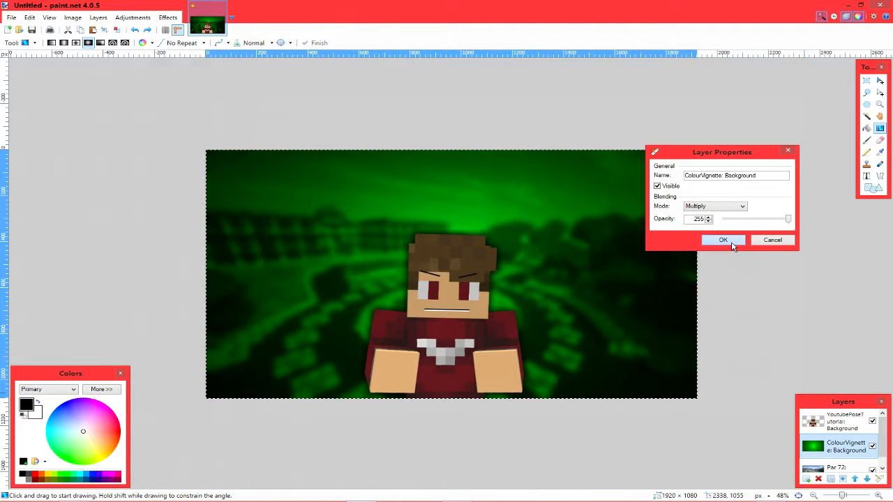
pyautogui.click(724, 240)
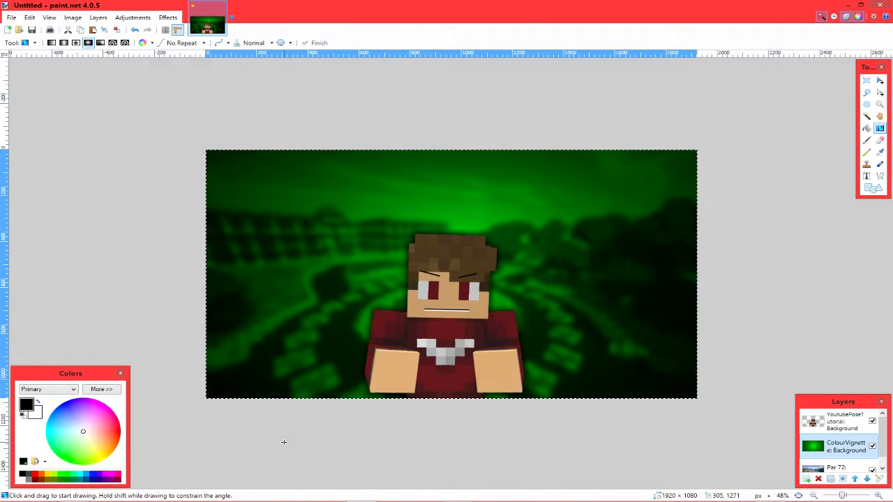
# Recolour the ColourVignette layer with Hue / Saturation at hue 55, resetting saturation and lightness to their defaults after trying 121 and 25
pyautogui.hotkey('ctrl', 'shift', 'u')
pyautogui.moveTo(422, 203); pyautogui.dragTo(714, 136)
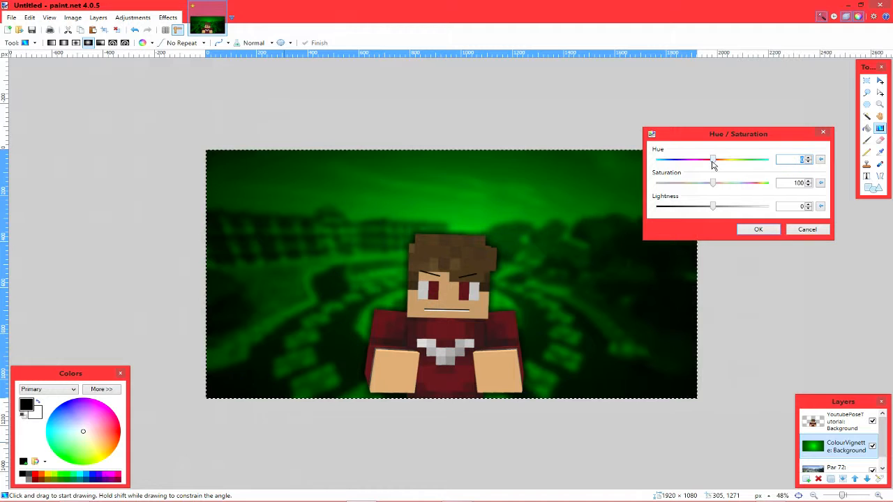
pyautogui.moveTo(713, 162); pyautogui.dragTo(735, 165)
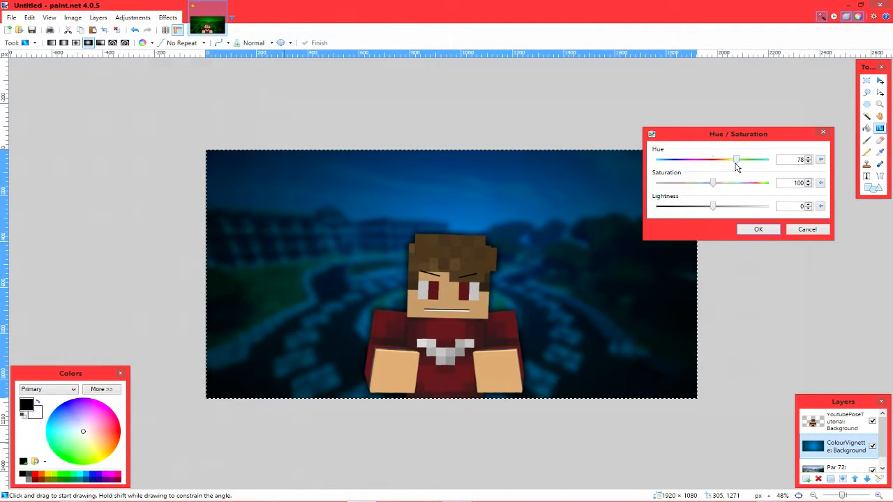
pyautogui.moveTo(736, 166); pyautogui.dragTo(726, 171)
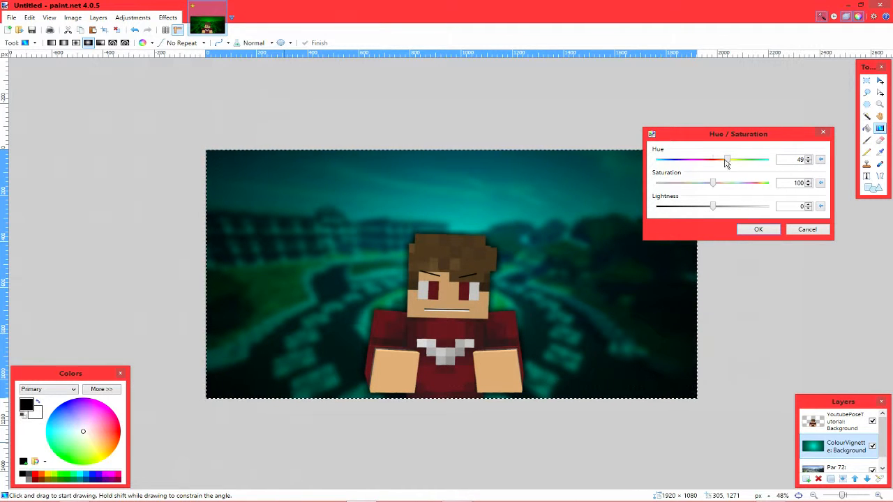
pyautogui.doubleClick(782, 205)
pyautogui.moveTo(712, 182); pyautogui.dragTo(842, 188)
pyautogui.moveTo(767, 182); pyautogui.dragTo(723, 185)
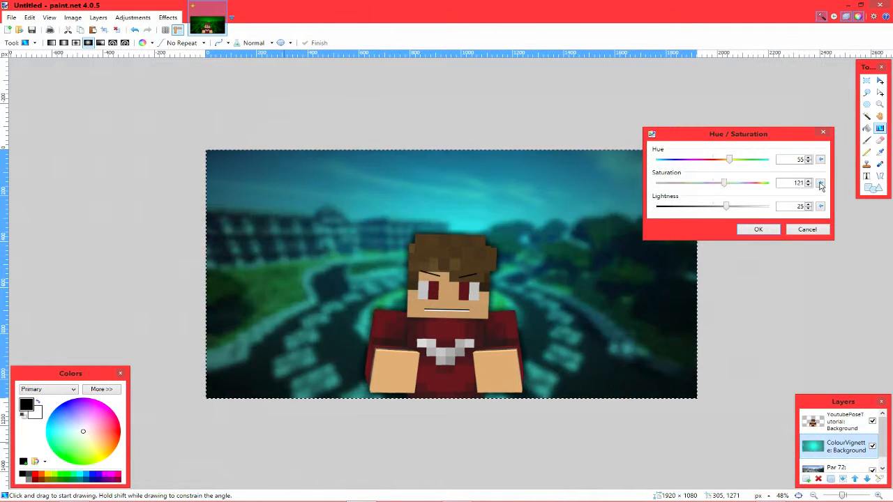
pyautogui.click(819, 183)
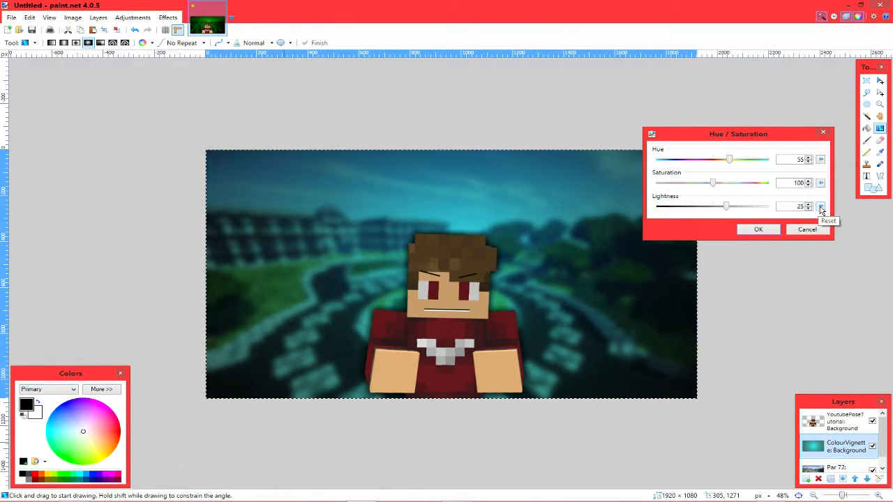
pyautogui.click(819, 207)
pyautogui.click(766, 231)
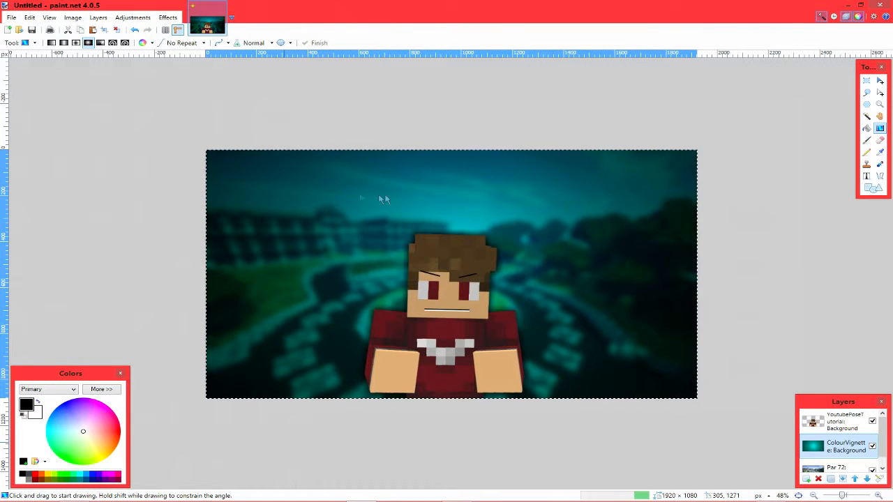
# Try the ColourVignette layer at the bottom and top of the layer stack and return it to just below the character layer
pyautogui.click(867, 479)
pyautogui.click(854, 479)
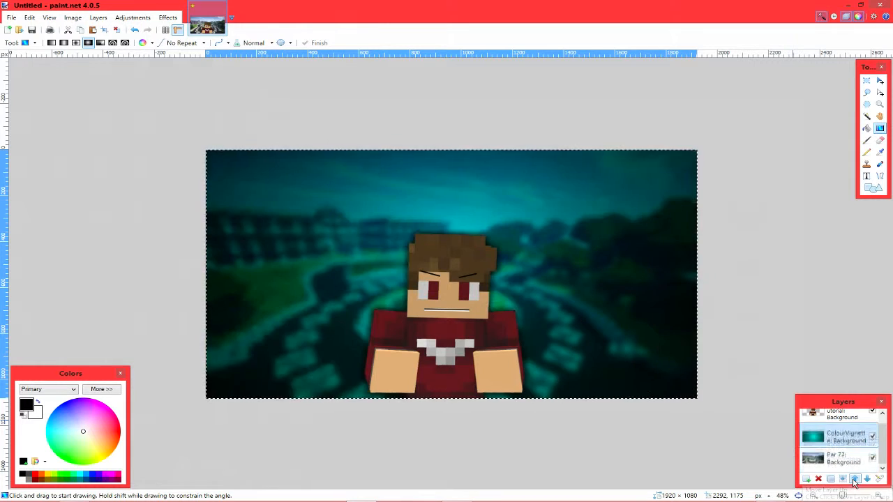
pyautogui.click(854, 479)
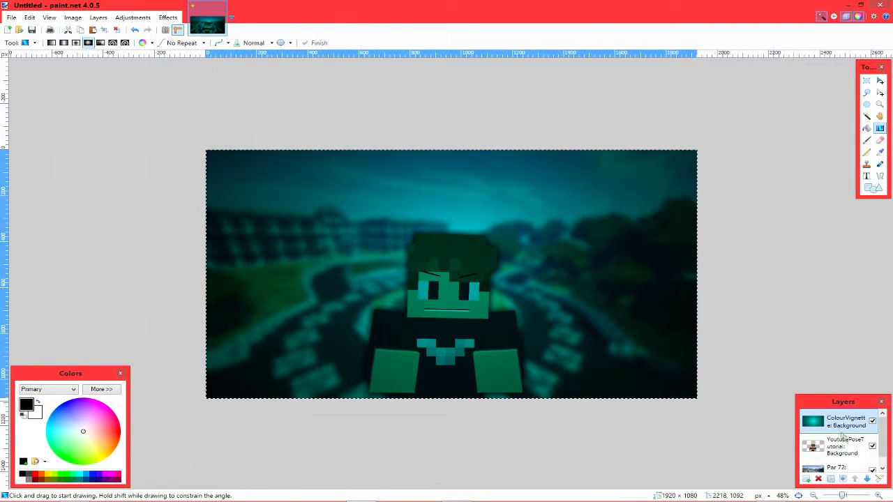
pyautogui.click(867, 479)
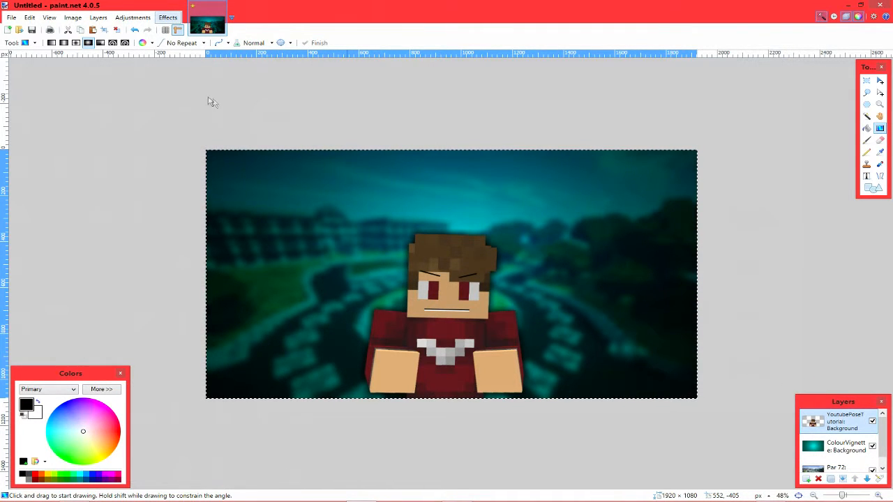
# Try a Gaussian Blur on the character layer
pyautogui.moveTo(255, 100)
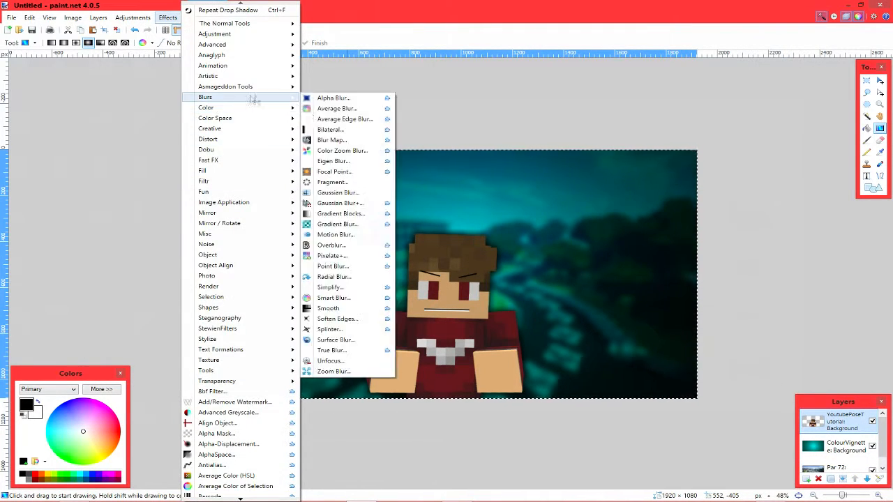
pyautogui.click(337, 193)
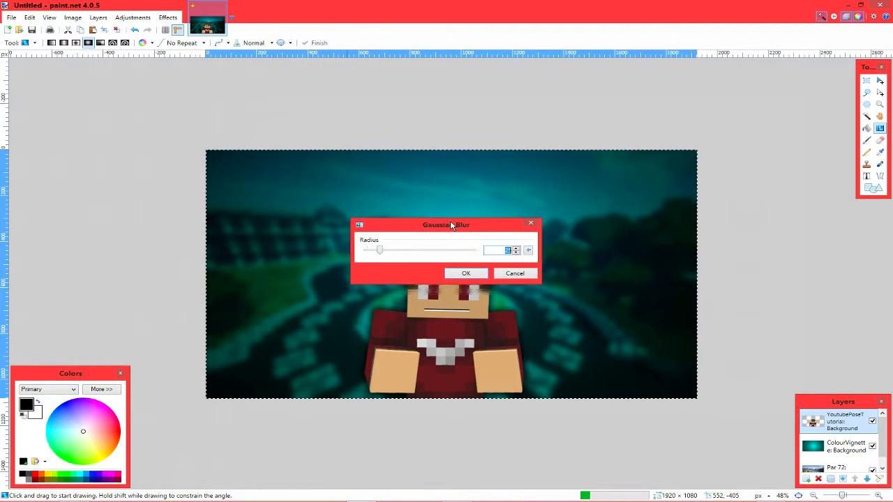
pyautogui.moveTo(450, 225); pyautogui.dragTo(663, 131)
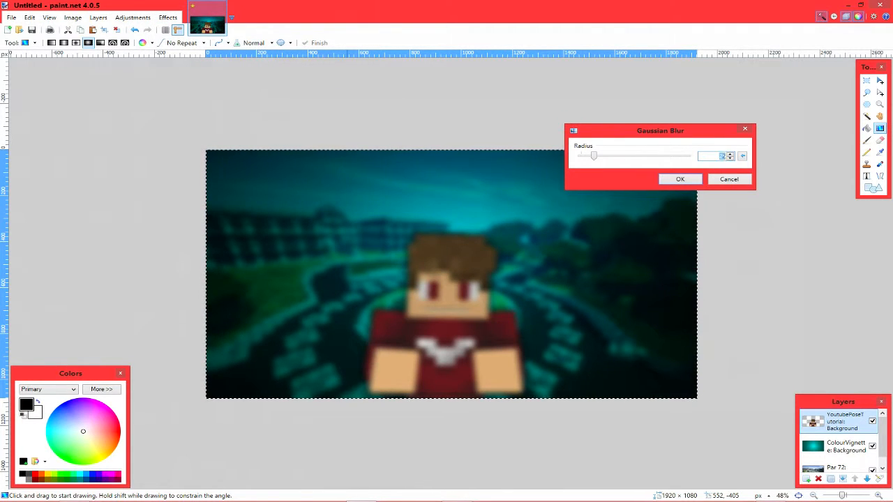
pyautogui.press('Return')
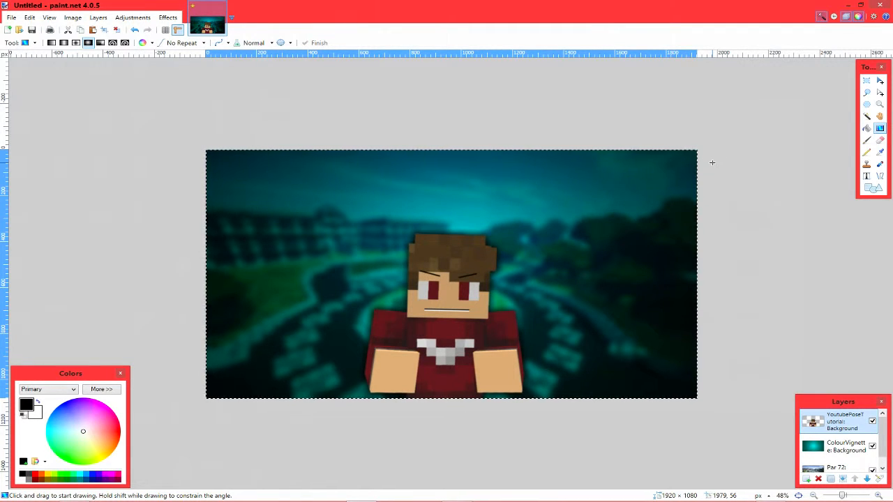
# Clear the selection and add a new empty layer above the character layer for text
pyautogui.click(117, 31)
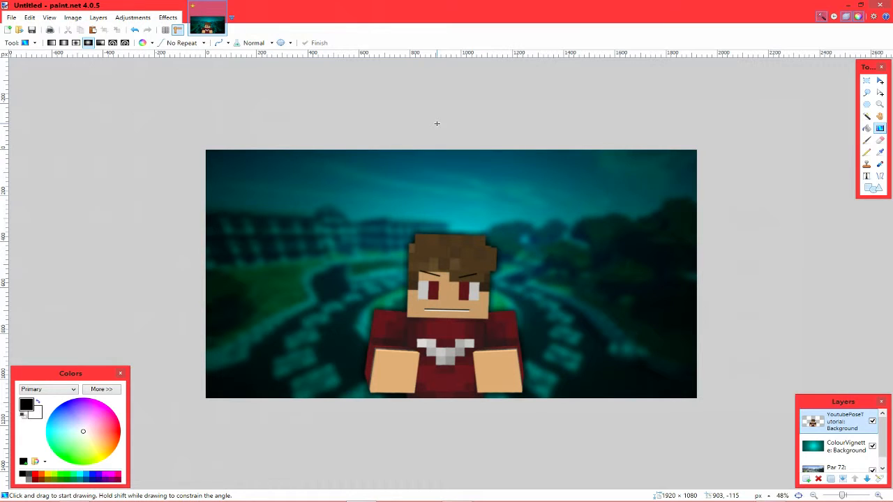
pyautogui.click(866, 176)
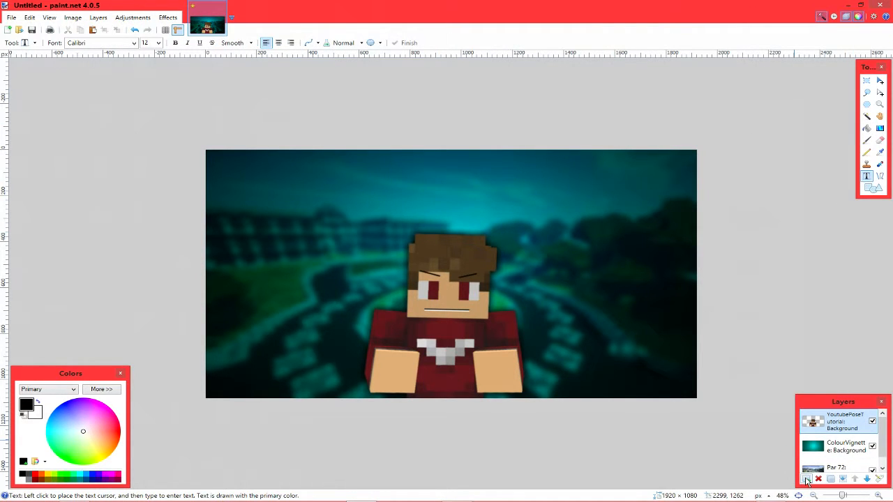
pyautogui.click(808, 478)
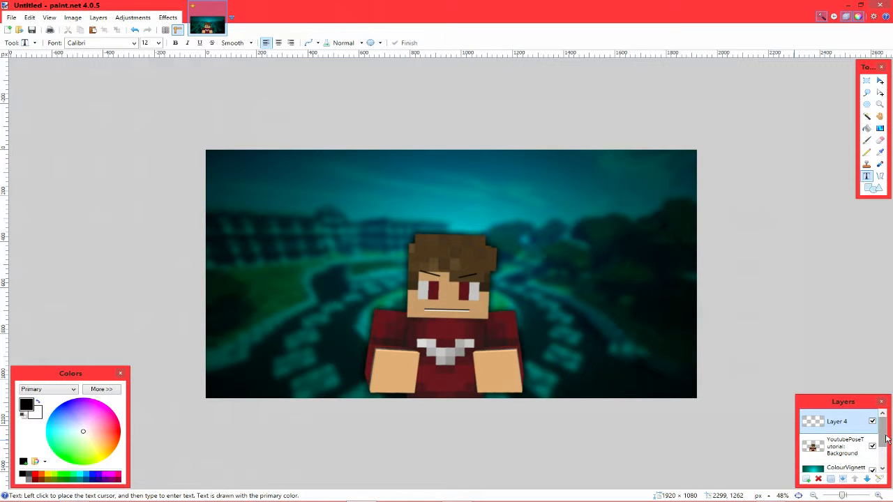
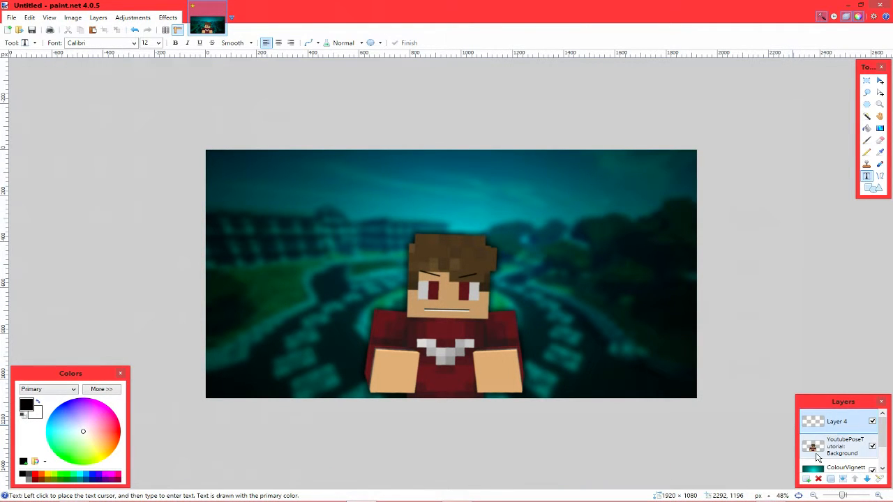
# Merge the character layer down into the ColourVignette layer and undo the merge
pyautogui.moveTo(883, 434)
pyautogui.mouseDown()
pyautogui.moveTo(886, 459)
pyautogui.moveTo(886, 435)
pyautogui.moveTo(883, 450)
pyautogui.mouseUp()
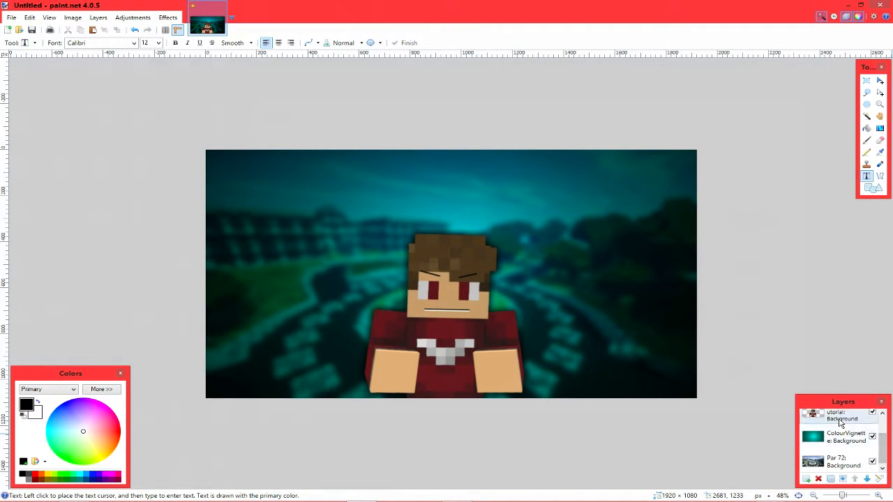
pyautogui.click(839, 423)
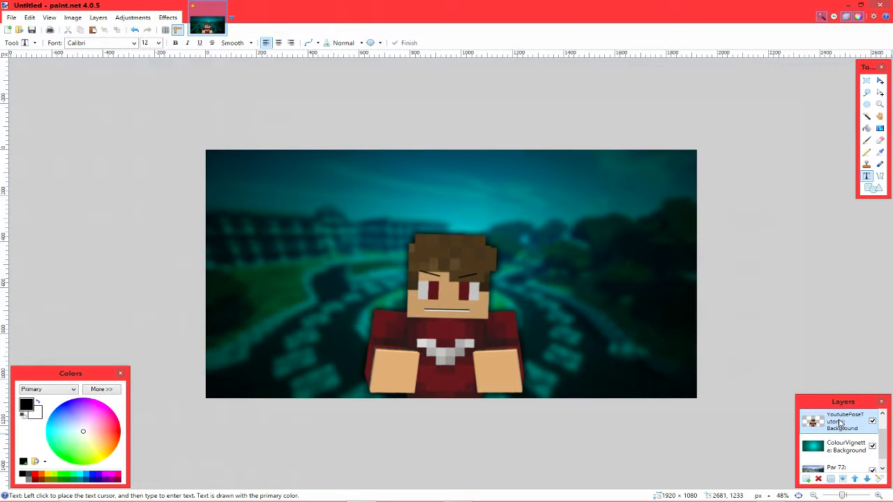
pyautogui.click(842, 478)
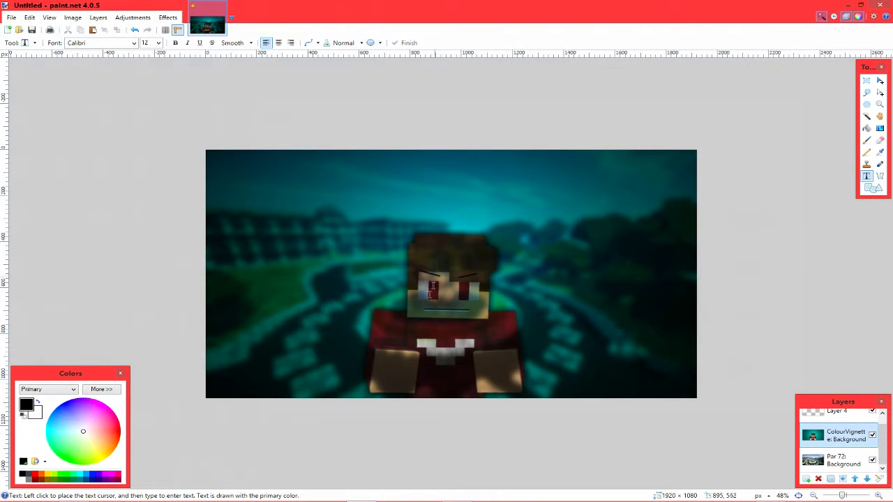
pyautogui.hotkey('ctrl', 'z')
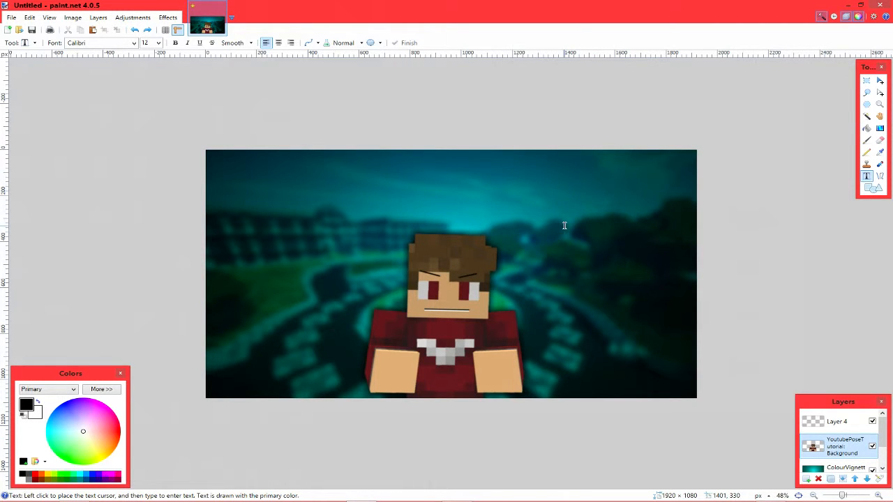
# Move the empty Layer 4 to the bottom of the layer stack and back up to the top
pyautogui.click(834, 426)
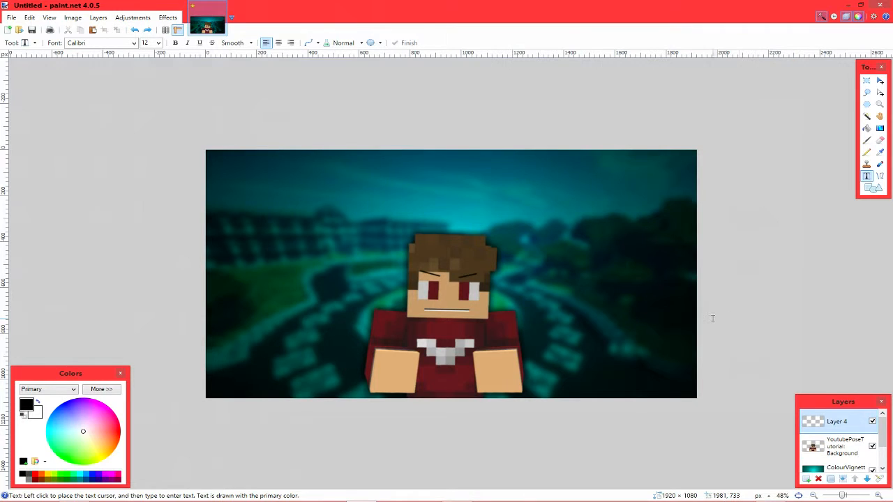
pyautogui.click(866, 479)
pyautogui.click(866, 479)
pyautogui.click(865, 478)
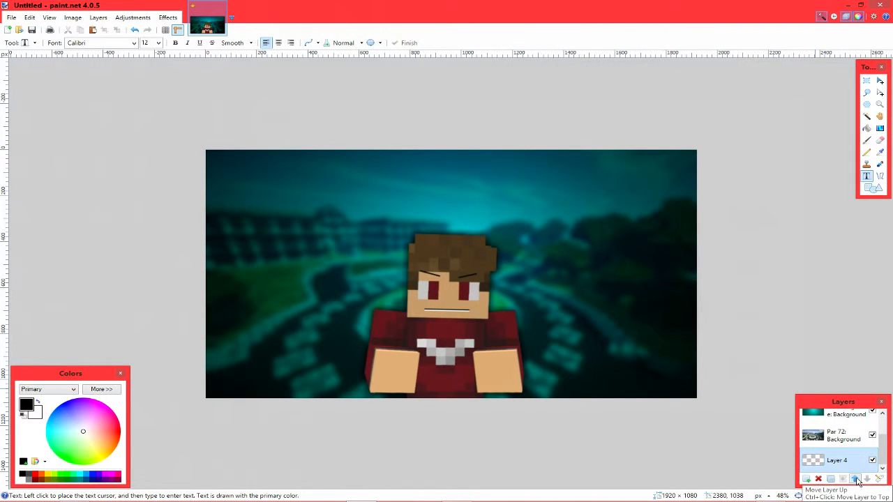
pyautogui.click(856, 479)
pyautogui.click(857, 479)
pyautogui.click(856, 480)
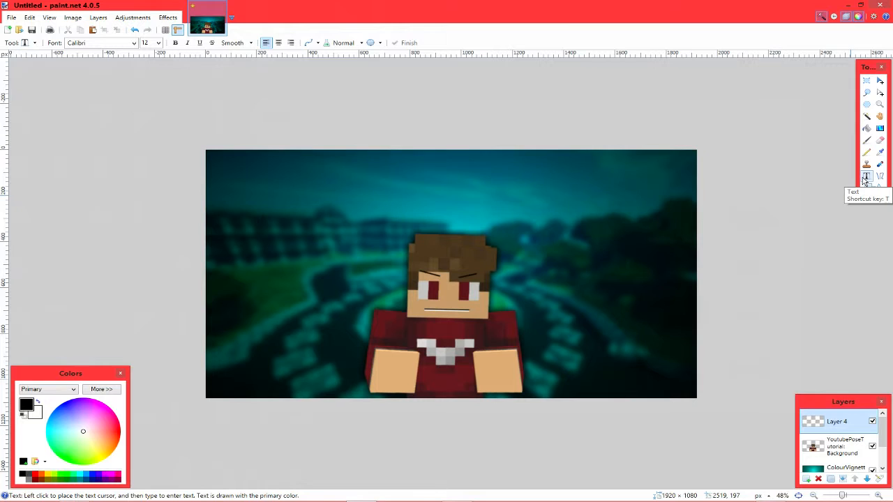
# Start a text entry in the image's upper-left area on Layer 4 and set the font size to 192
pyautogui.click(255, 197)
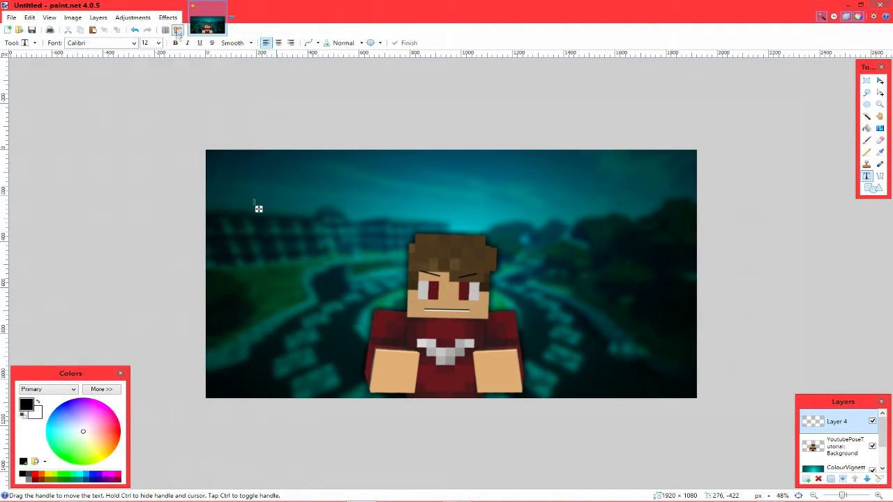
pyautogui.click(159, 43)
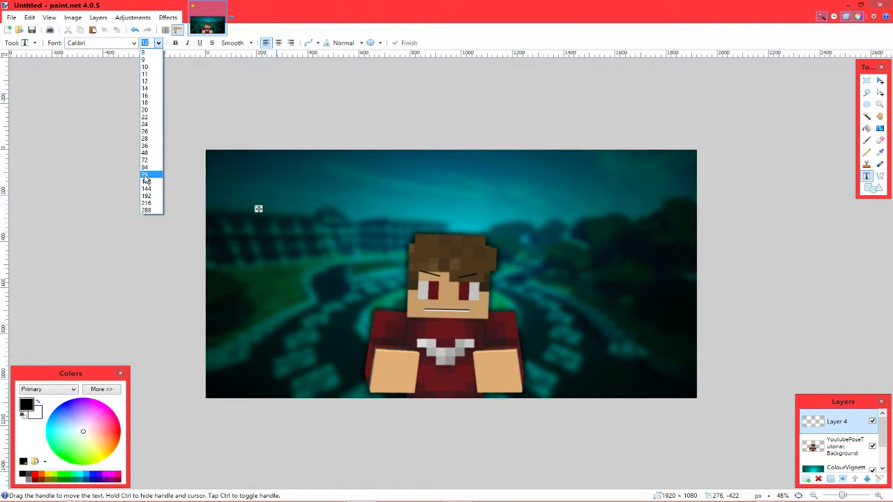
pyautogui.click(145, 176)
pyautogui.click(160, 43)
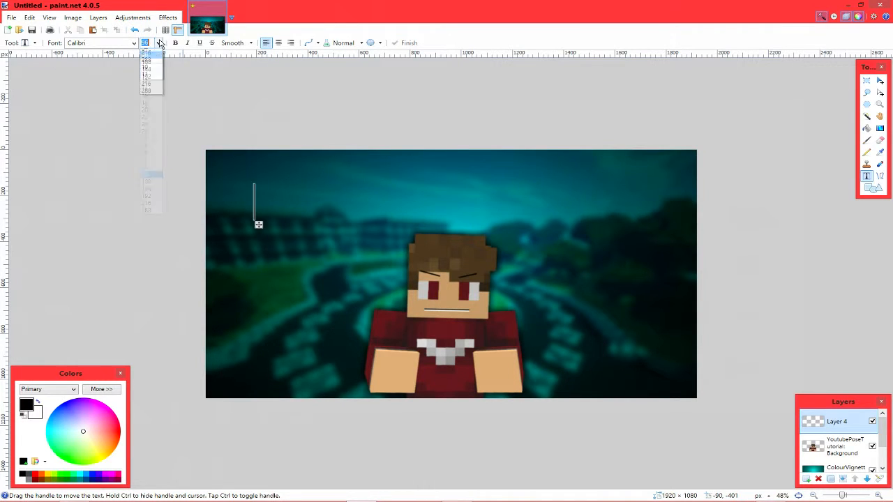
pyautogui.click(147, 196)
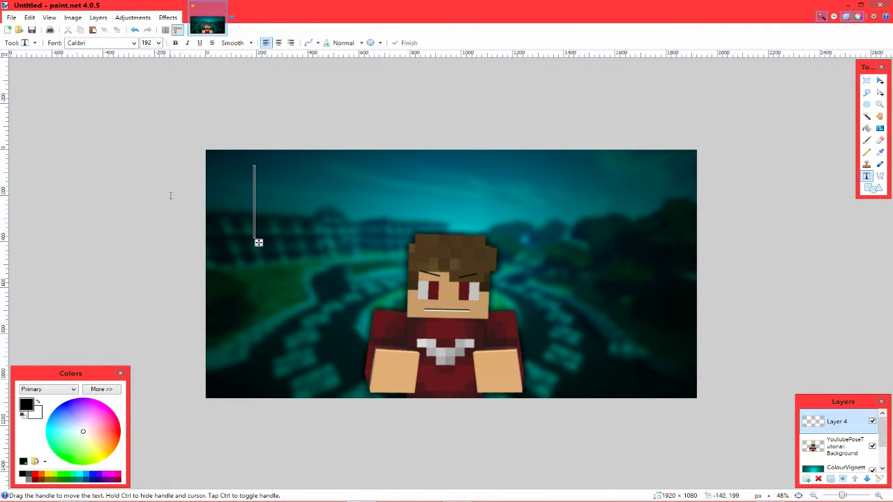
# Set the font to Bebas and write TUTORIAL above the character
pyautogui.click(134, 43)
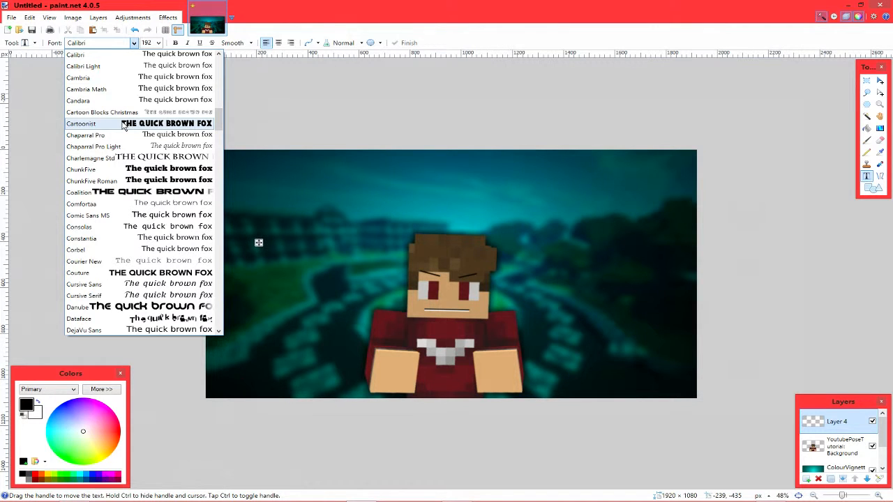
pyautogui.scroll(5, 123, 125)
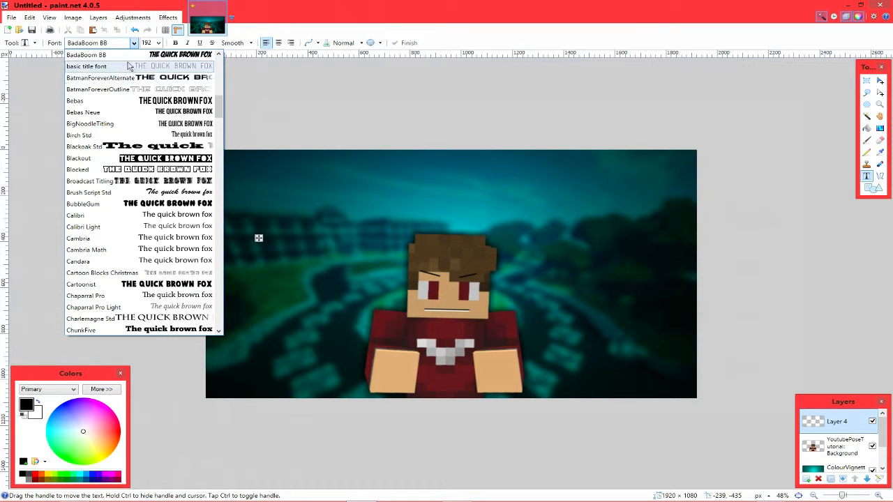
pyautogui.click(122, 103)
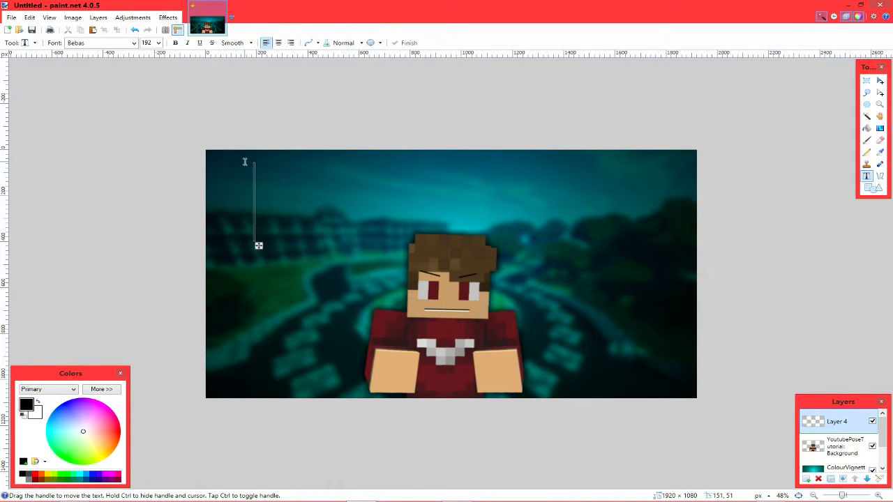
pyautogui.write('TUTORIAL')
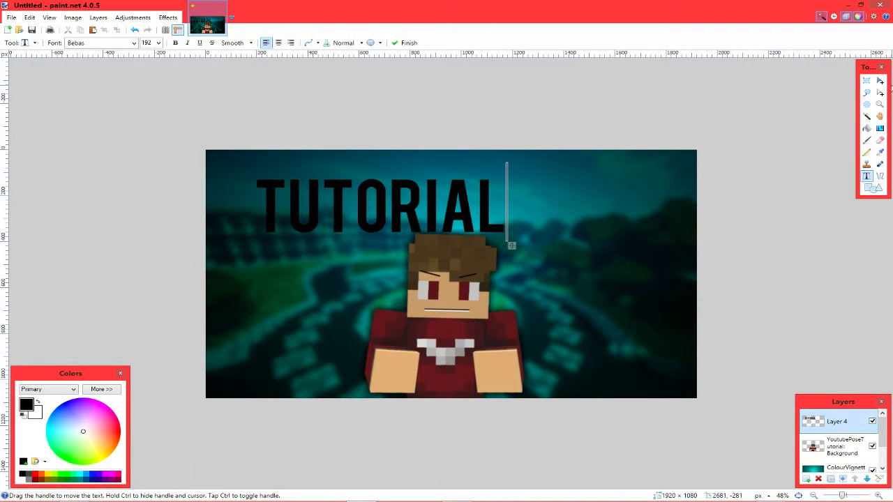
# Move the TUTORIAL text about 268 px right and 80 px up, above the character's head, and clear the selection
pyautogui.click(879, 81)
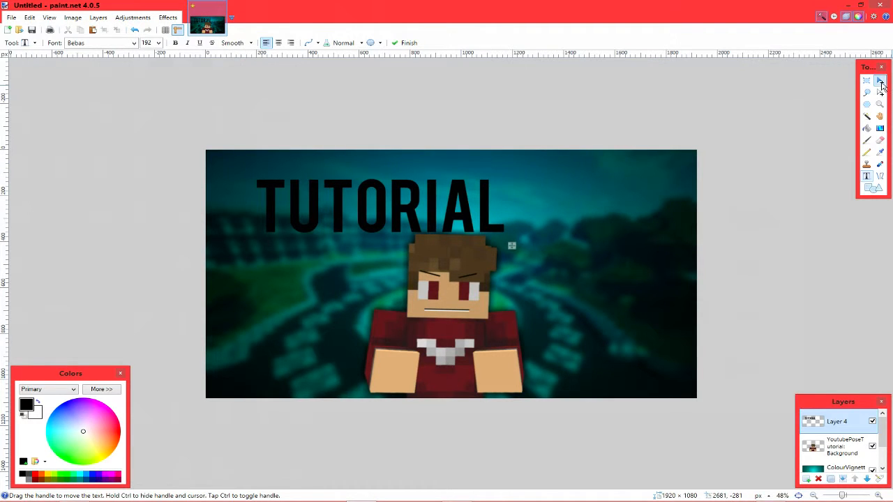
pyautogui.hotkey('ctrl', 'a')
pyautogui.moveTo(482, 202); pyautogui.dragTo(503, 200)
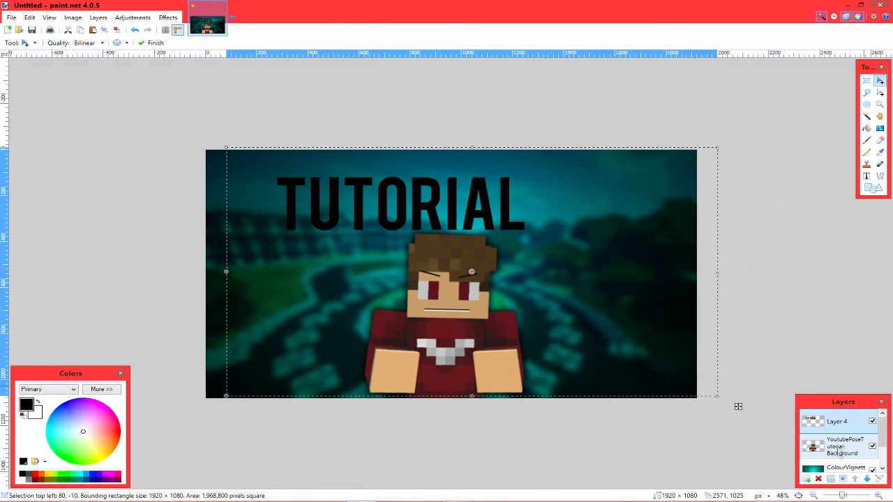
pyautogui.hotkey('ctrl', 'd')
pyautogui.moveTo(421, 208); pyautogui.dragTo(516, 199)
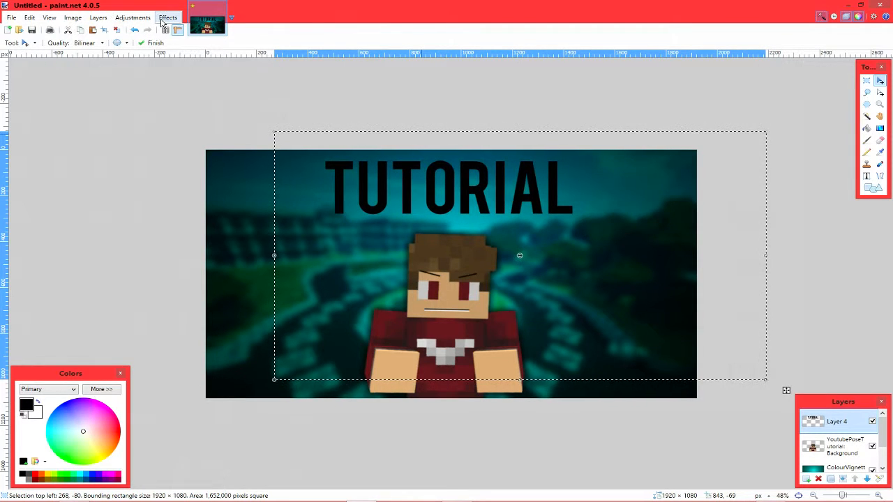
pyautogui.click(117, 29)
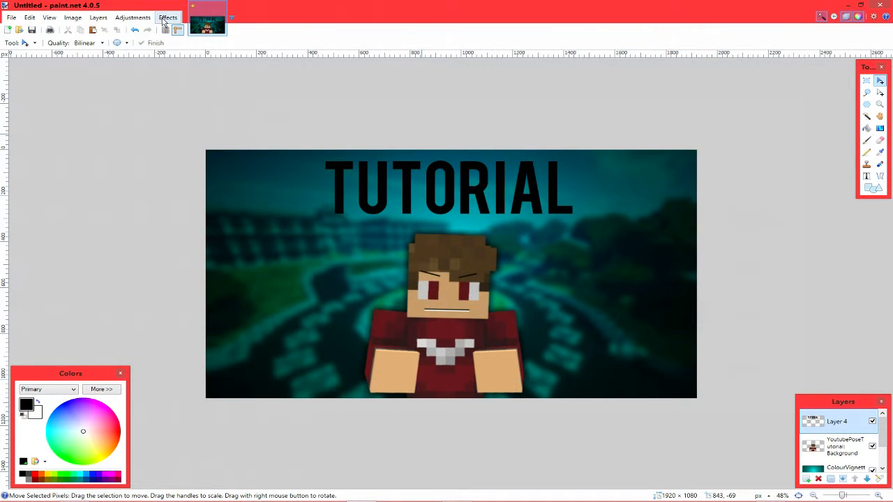
# Align the TUTORIAL text to the top edge of the canvas with the Object Align effect Vertical: Top
pyautogui.click(167, 18)
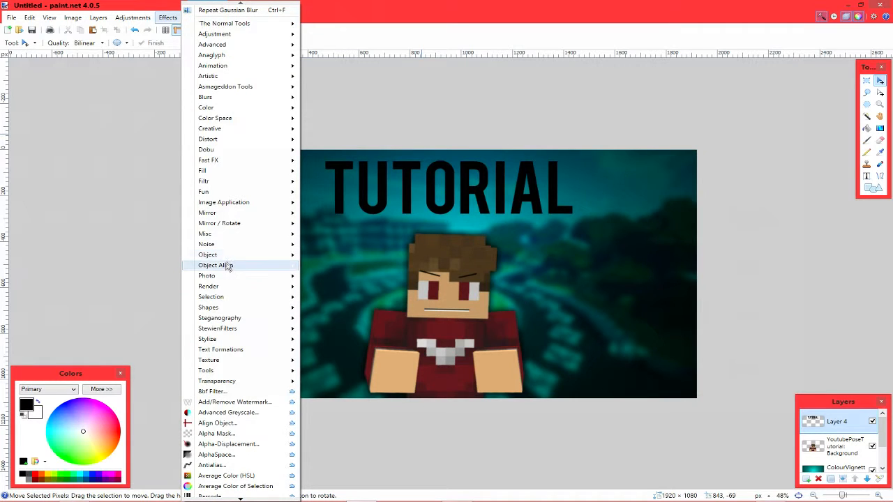
pyautogui.moveTo(271, 265)
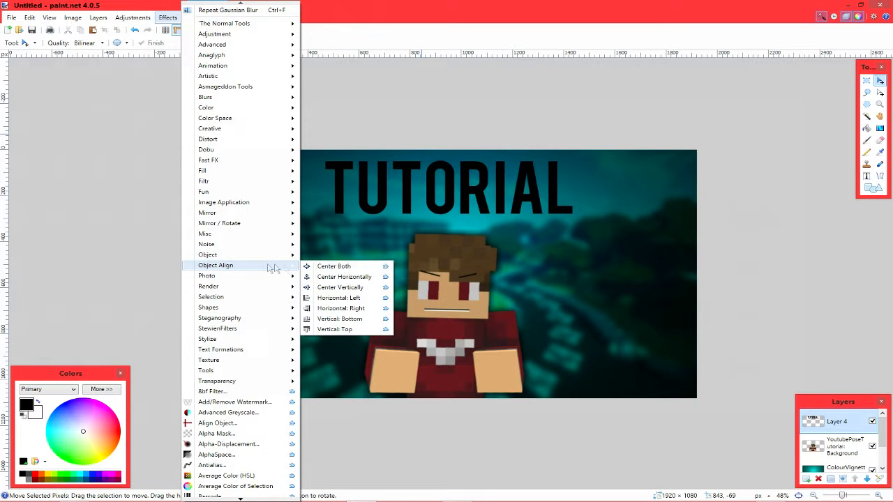
pyautogui.click(335, 329)
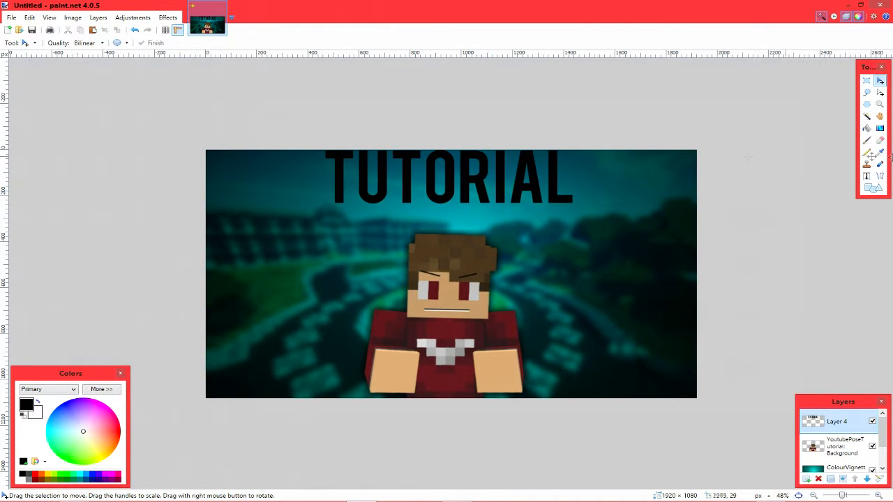
# Draw vertical guide lines about 550 px and 495 px long at the text's two ends and move the layer's content down 45 px
pyautogui.click(878, 177)
pyautogui.moveTo(571, 143); pyautogui.dragTo(572, 209)
pyautogui.moveTo(572, 259); pyautogui.dragTo(571, 272)
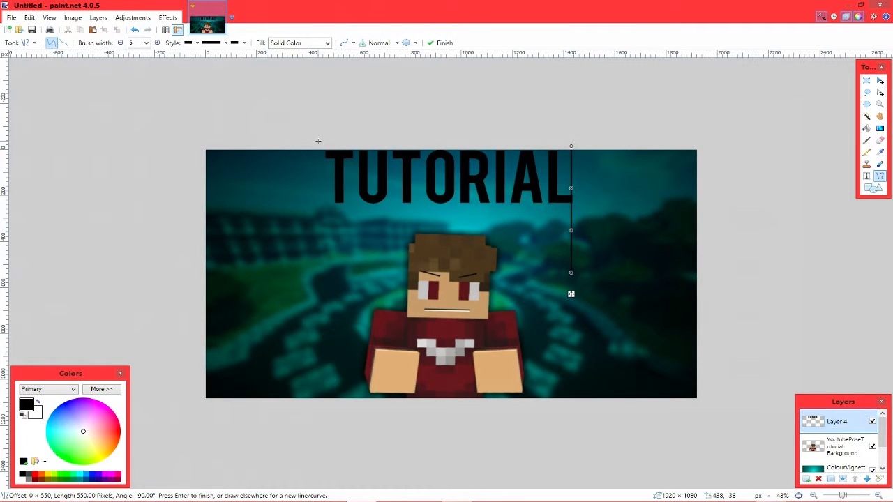
pyautogui.moveTo(323, 143); pyautogui.dragTo(323, 256)
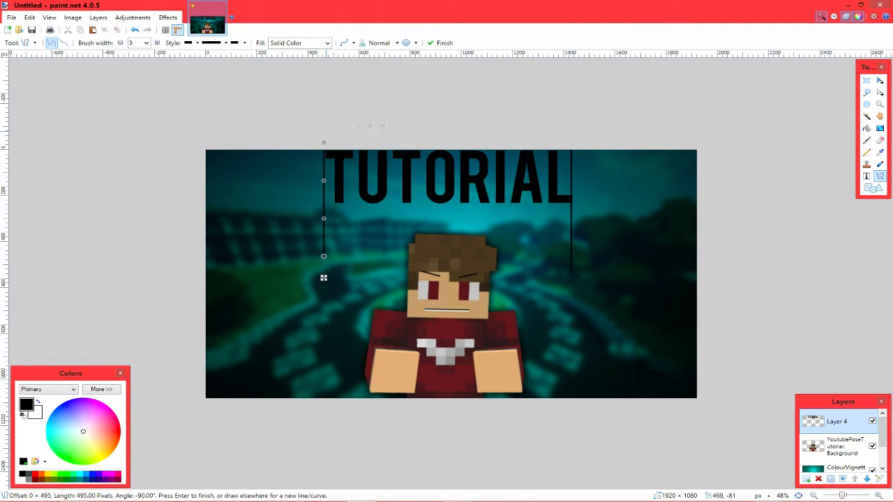
pyautogui.click(881, 81)
pyautogui.moveTo(520, 169); pyautogui.dragTo(520, 185)
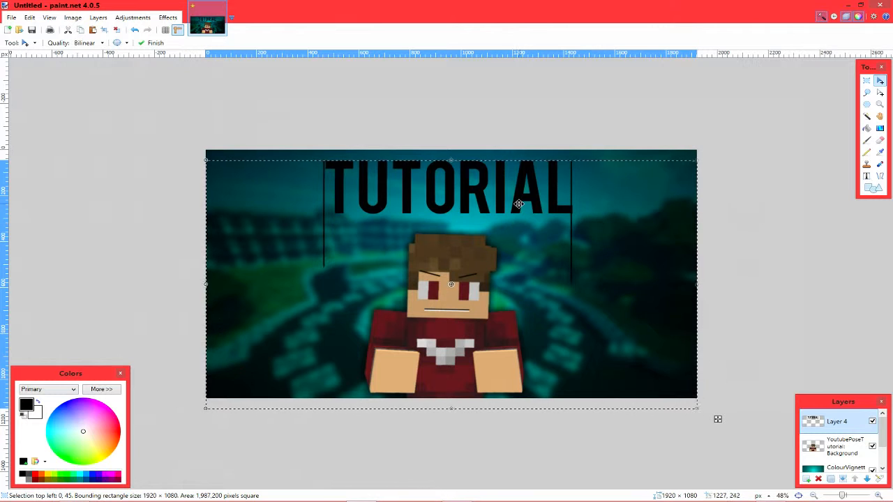
# Set the Magic Wand tolerance to 0% and delete the vertical line beside the letter L
pyautogui.click(867, 116)
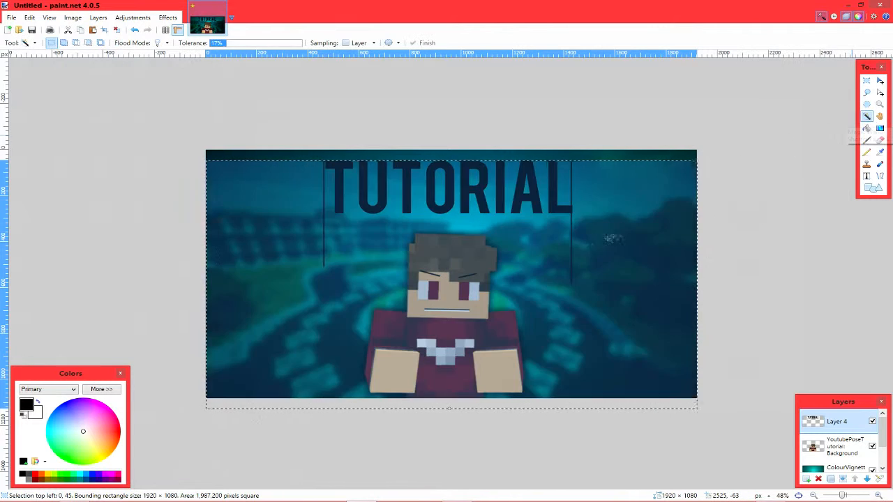
pyautogui.keyDown('ctrl'); pyautogui.scroll(5, 628, 259); pyautogui.keyUp('ctrl')
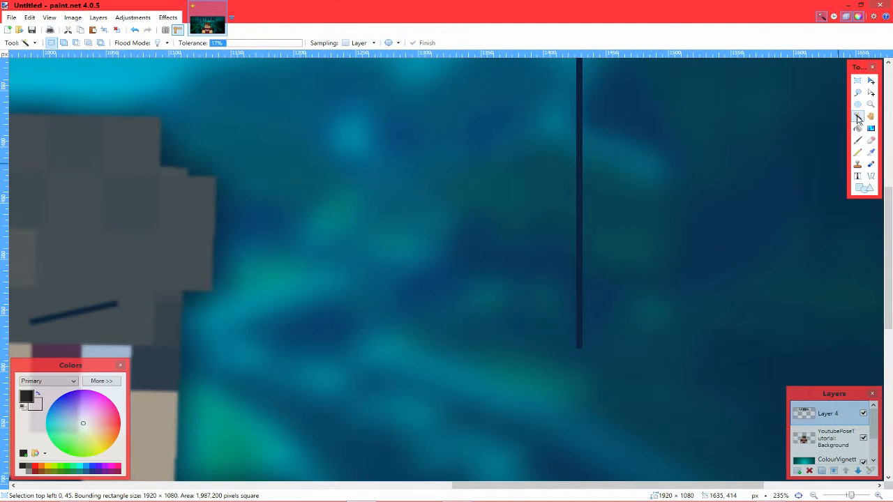
pyautogui.click(576, 255)
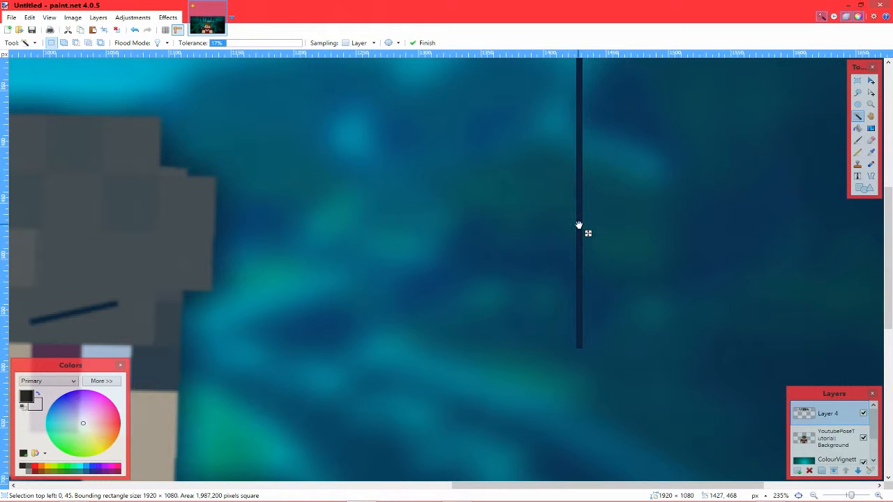
pyautogui.moveTo(224, 45); pyautogui.dragTo(209, 45)
pyautogui.click(574, 201)
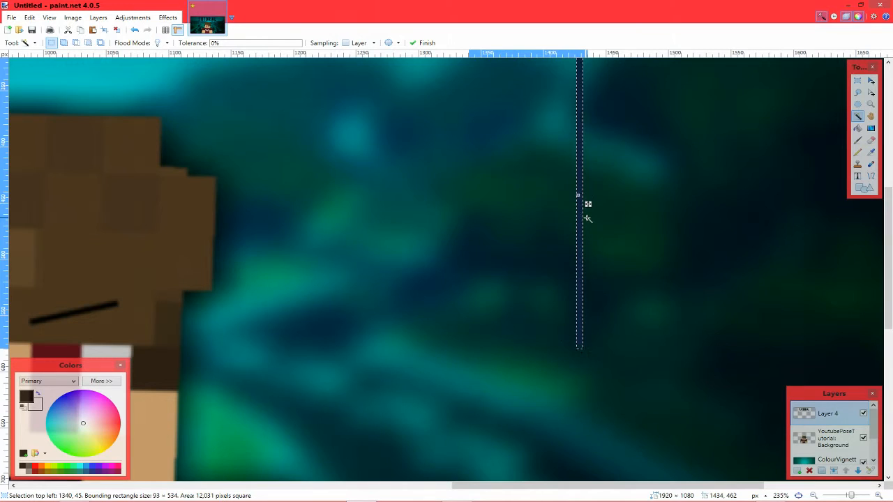
pyautogui.press('Delete')
# Select only the vertical line beside the first T with the Magic Wand and delete it
pyautogui.keyDown('ctrl'); pyautogui.scroll(-5, 485, 309); pyautogui.keyUp('ctrl')
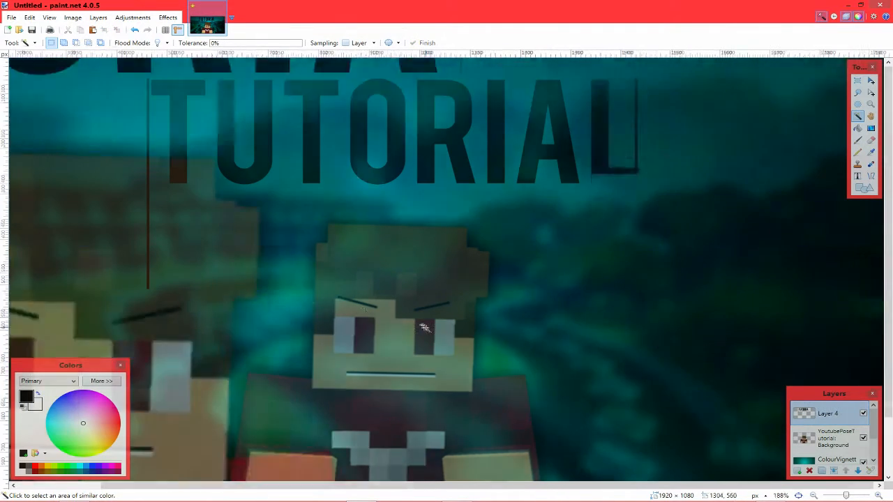
pyautogui.click(147, 236)
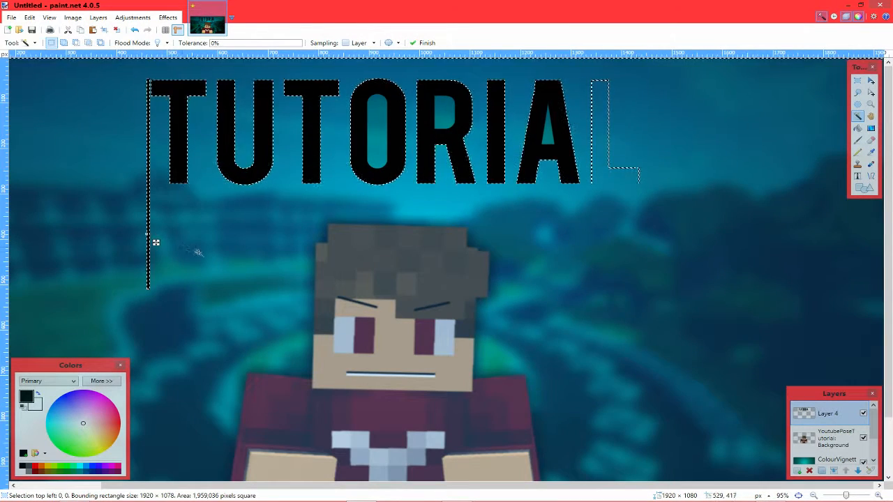
pyautogui.keyDown('ctrl'); pyautogui.scroll(6, 293, 240); pyautogui.keyUp('ctrl')
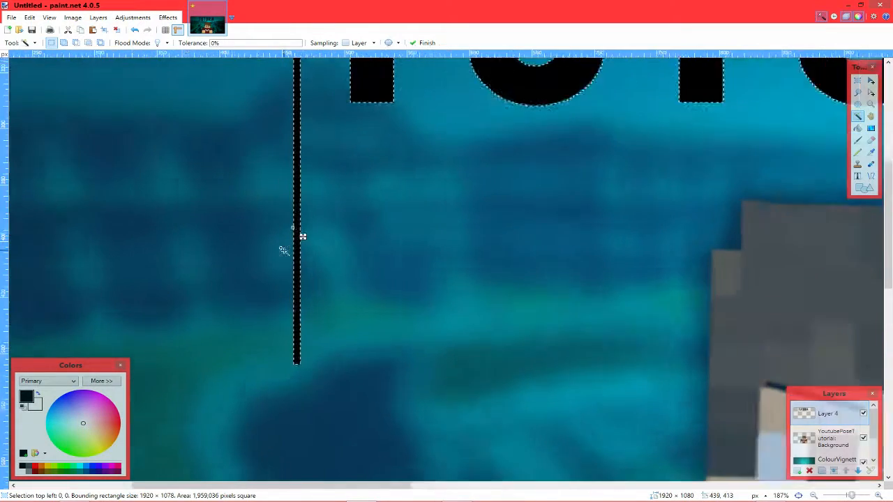
pyautogui.click(309, 293)
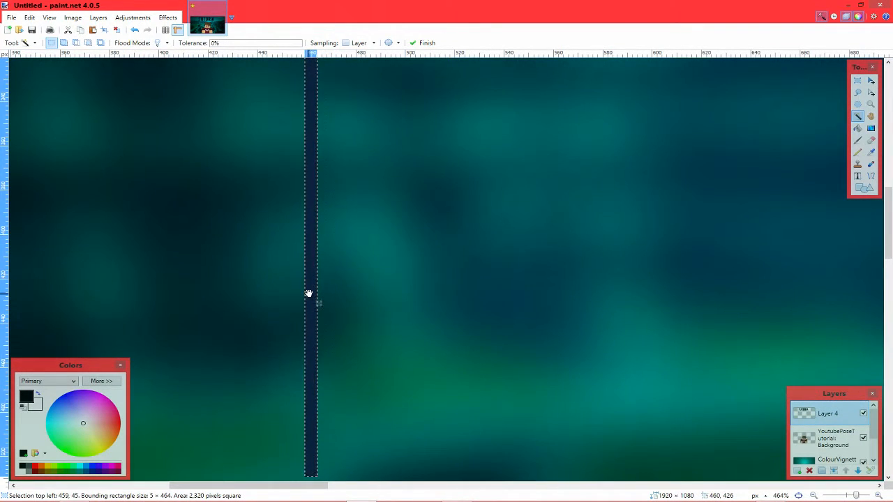
pyautogui.press('Delete')
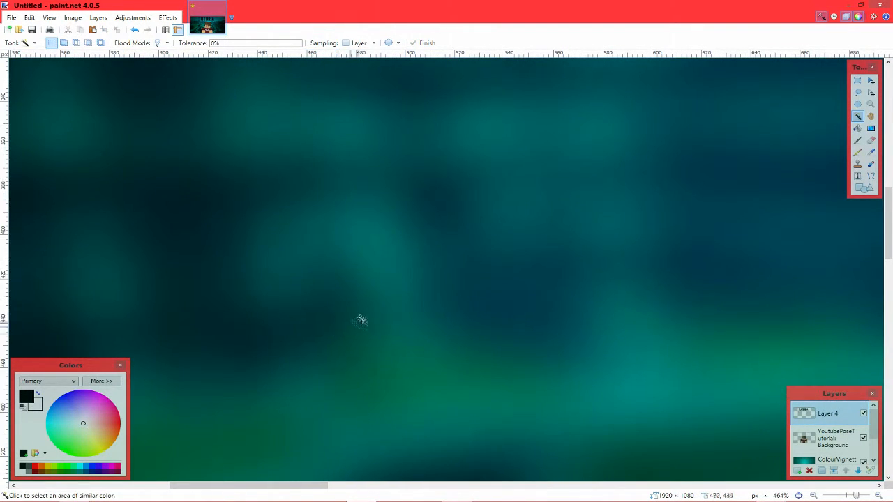
pyautogui.keyDown('ctrl'); pyautogui.scroll(-10, 362, 320); pyautogui.keyUp('ctrl')
pyautogui.keyDown('ctrl'); pyautogui.scroll(5, 476, 305); pyautogui.keyUp('ctrl')
pyautogui.keyDown('ctrl'); pyautogui.scroll(-5, 677, 293); pyautogui.keyUp('ctrl')
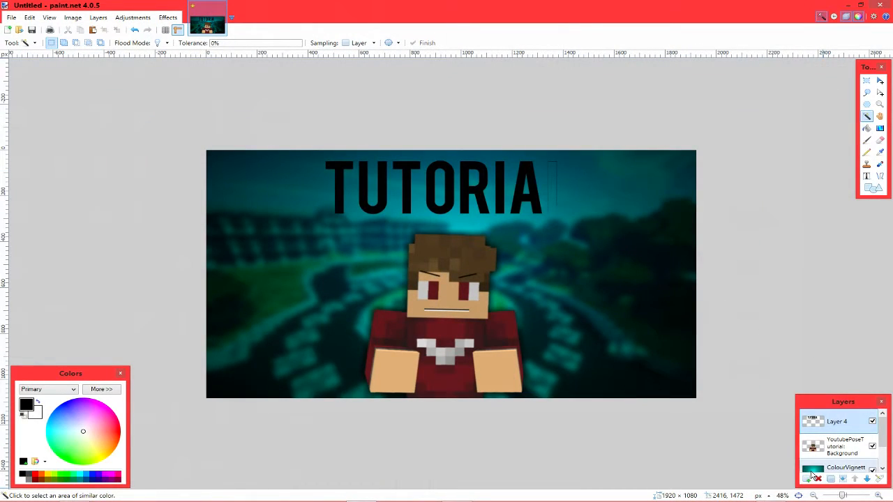
# Replace the damaged text layer with a new empty layer and write TUTORIAL above the character in Bebas at size 192
pyautogui.click(819, 479)
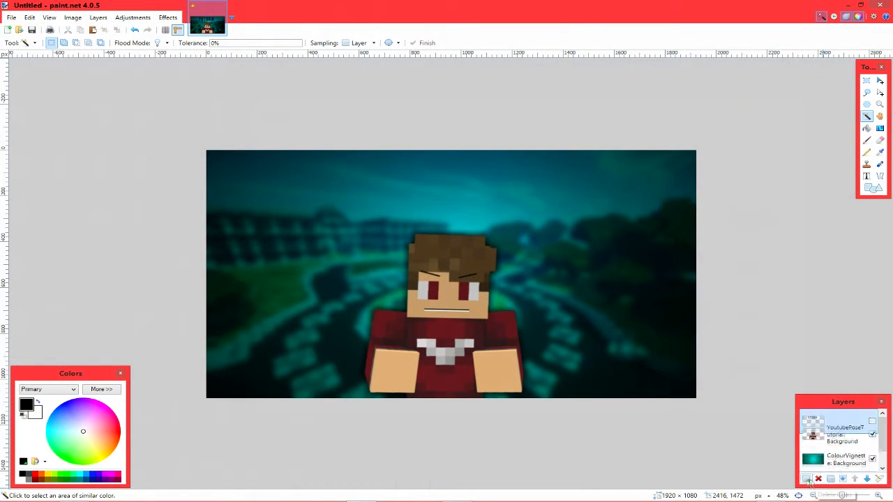
pyautogui.click(866, 176)
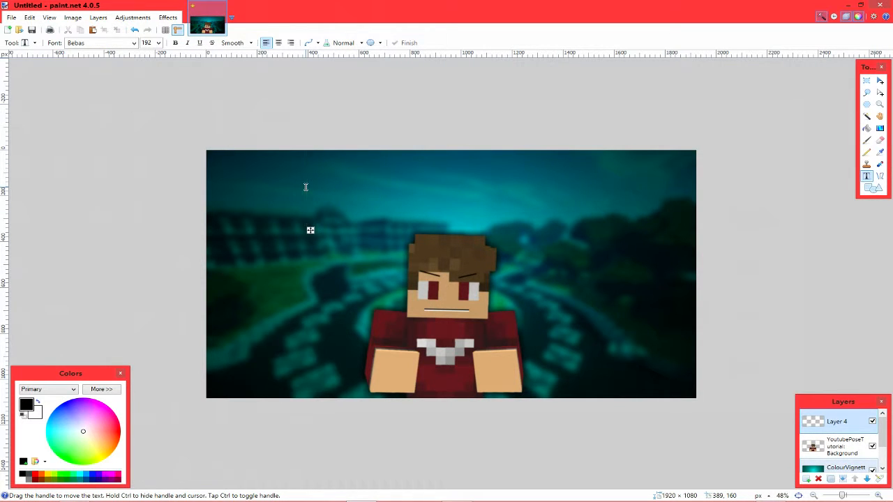
pyautogui.write('TUTORIAL')
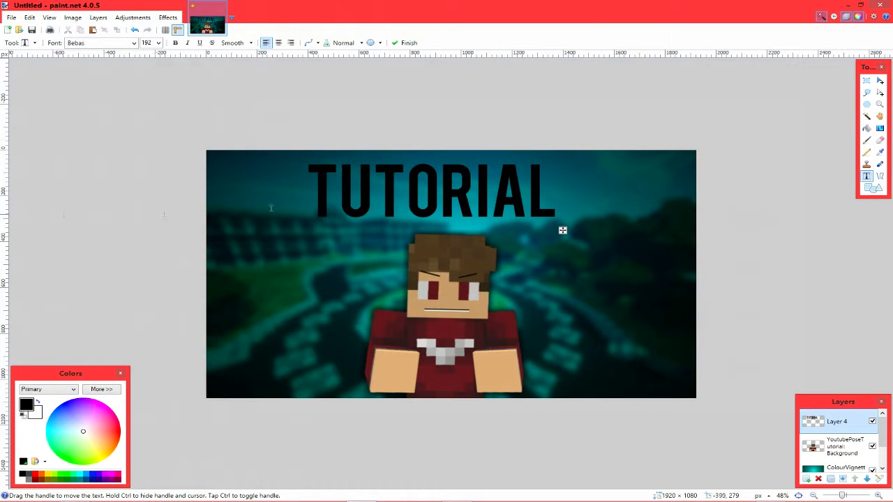
# Select the whole text layer and move TUTORIAL about 56 px right and 47 px up
pyautogui.press('m')
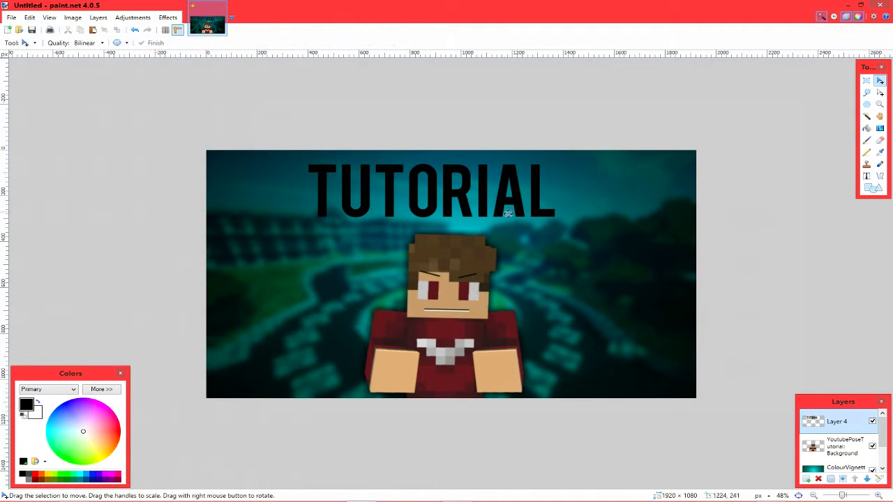
pyautogui.hotkey('ctrl', 'a')
pyautogui.moveTo(504, 214); pyautogui.dragTo(519, 204)
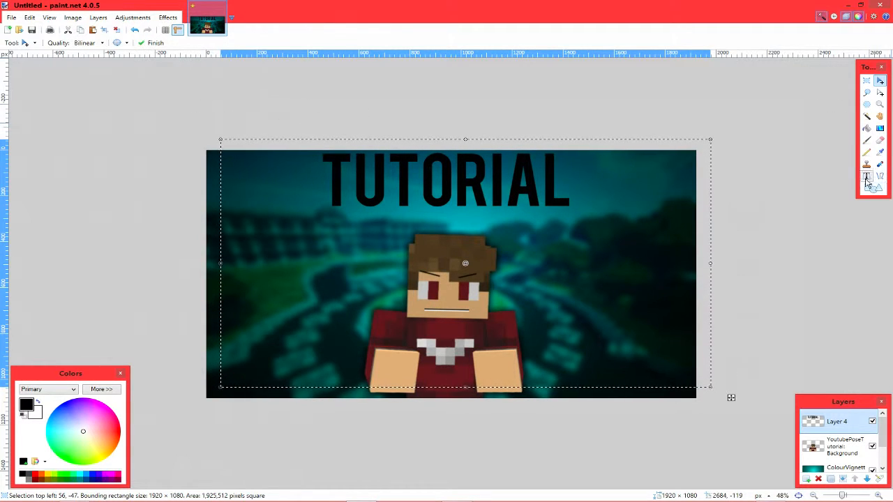
# Delete Layer 4, add a new empty layer and write TUTORIAL again, starting near 551, 181 px
pyautogui.click(818, 479)
pyautogui.click(806, 479)
pyautogui.click(866, 176)
pyautogui.click(347, 191)
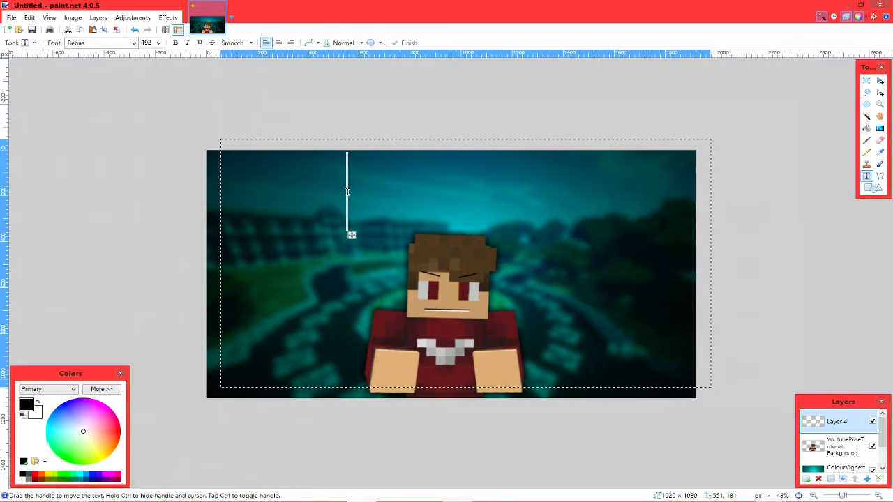
pyautogui.write('TUTORIAL')
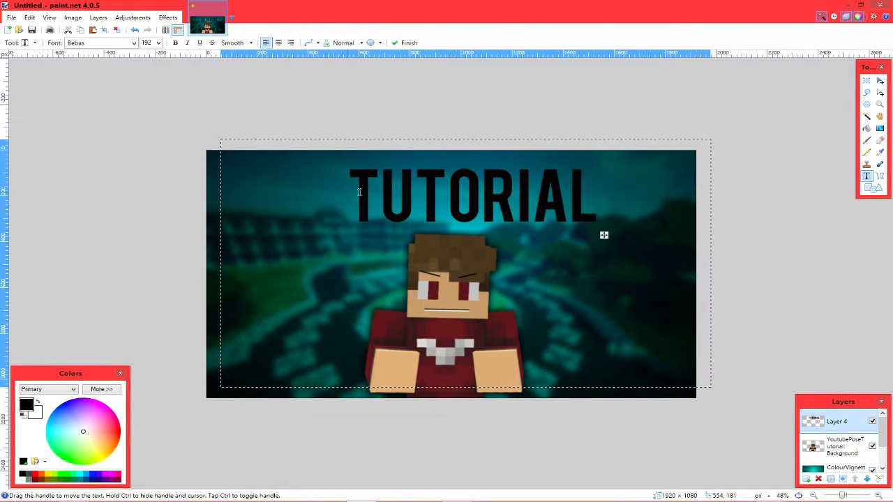
# Undo the last TUTORIAL text on Layer 4 and clear the selection
pyautogui.click(208, 175)
pyautogui.write('T')
pyautogui.hotkey('ctrl', 'z')
pyautogui.hotkey('ctrl', 'z')
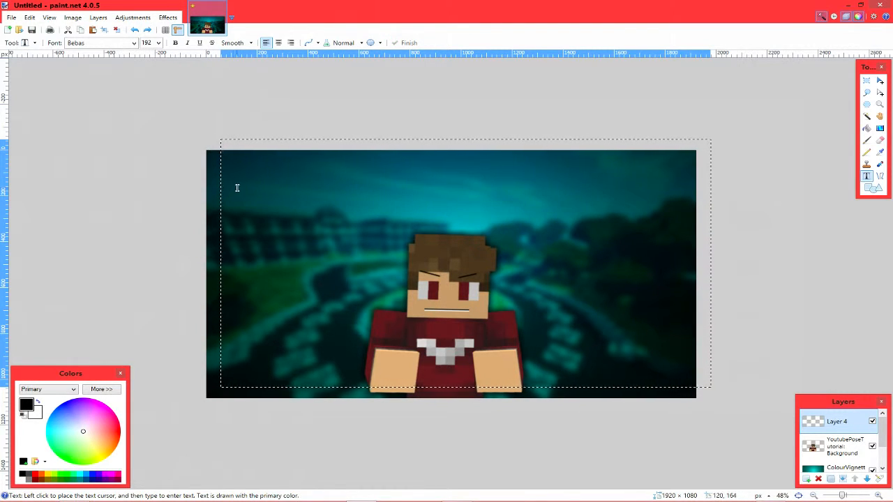
pyautogui.hotkey('ctrl', 'd')
# Write TUTORIAL in bold Bebas 192 and move it about 301 px right and 14 px up, above the character
pyautogui.click(240, 189)
pyautogui.write('TUTORIAL')
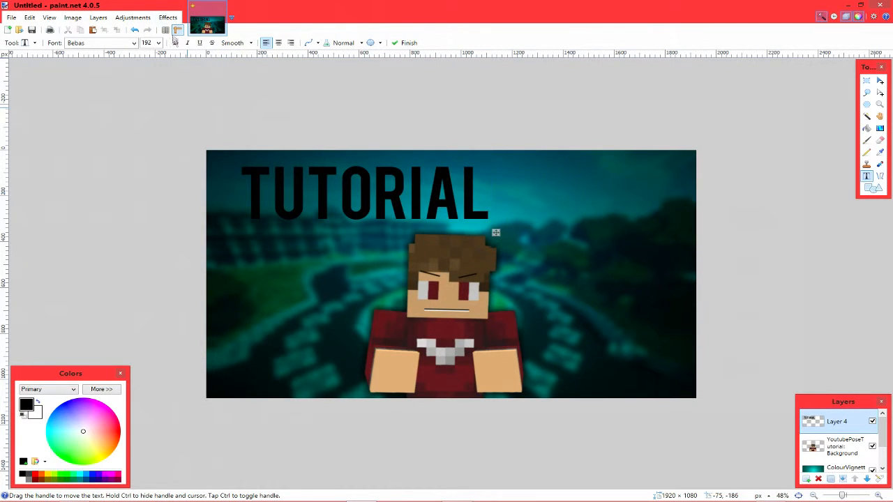
pyautogui.click(175, 42)
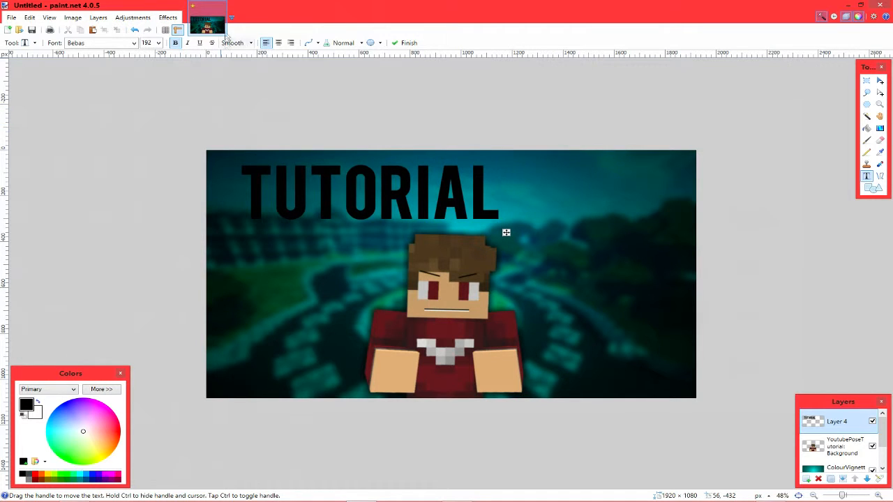
pyautogui.click(173, 46)
pyautogui.click(173, 45)
pyautogui.click(879, 81)
pyautogui.moveTo(429, 212); pyautogui.dragTo(546, 189)
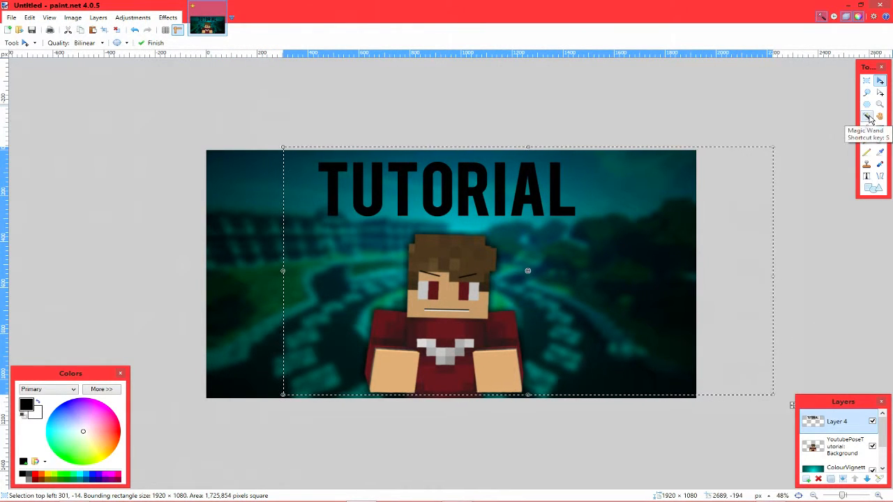
# Select all the letters of TUTORIAL with the Magic Wand at 59% tolerance
pyautogui.click(867, 117)
pyautogui.keyDown('ctrl'); pyautogui.scroll(2, 623, 141); pyautogui.keyUp('ctrl')
pyautogui.keyDown('ctrl'); pyautogui.scroll(5, 622, 142); pyautogui.keyUp('ctrl')
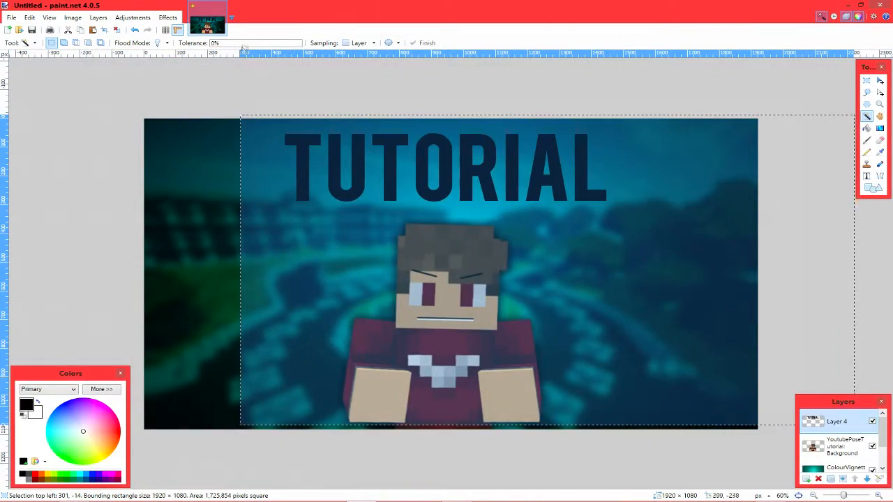
pyautogui.moveTo(240, 43); pyautogui.dragTo(255, 44)
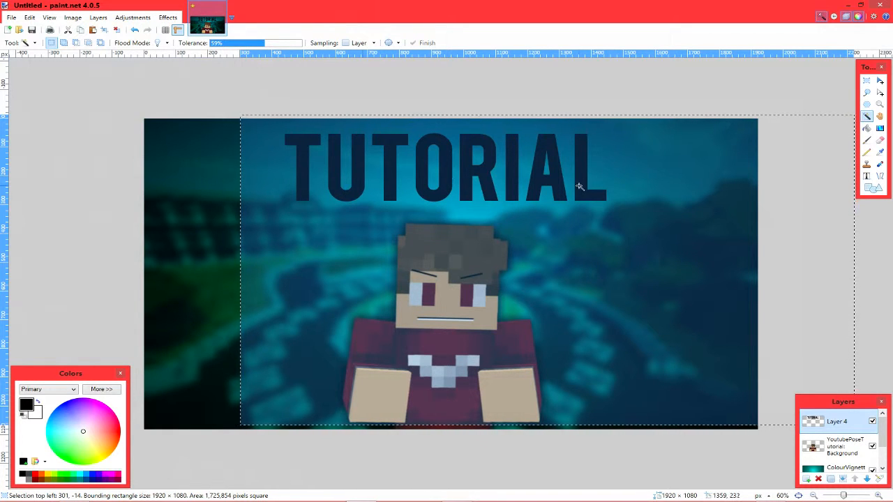
pyautogui.click(588, 174)
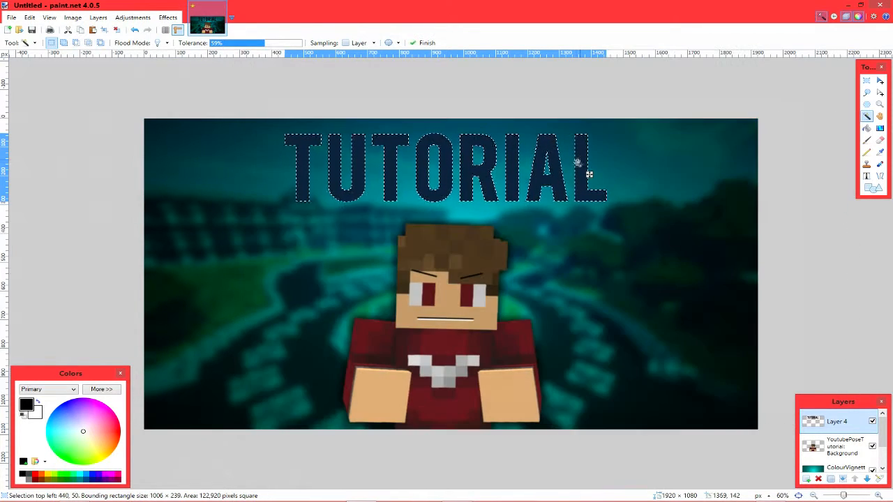
# Select the letters of TUTORIAL one by one with the Magic Wand, invert the selection and undo the inversion
pyautogui.click(541, 189)
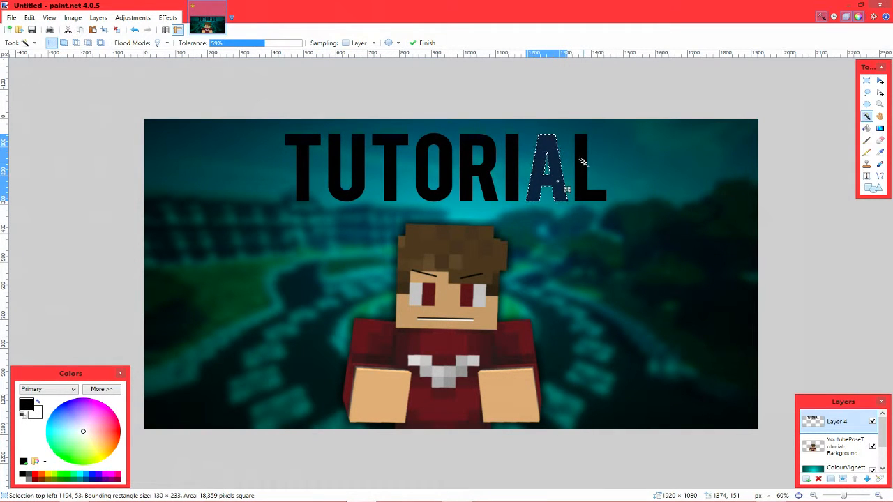
pyautogui.keyDown('ctrl'); pyautogui.click(583, 164); pyautogui.keyUp('ctrl')
pyautogui.keyDown('ctrl'); pyautogui.click(511, 170); pyautogui.keyUp('ctrl')
pyautogui.keyDown('ctrl'); pyautogui.click(480, 172); pyautogui.keyUp('ctrl')
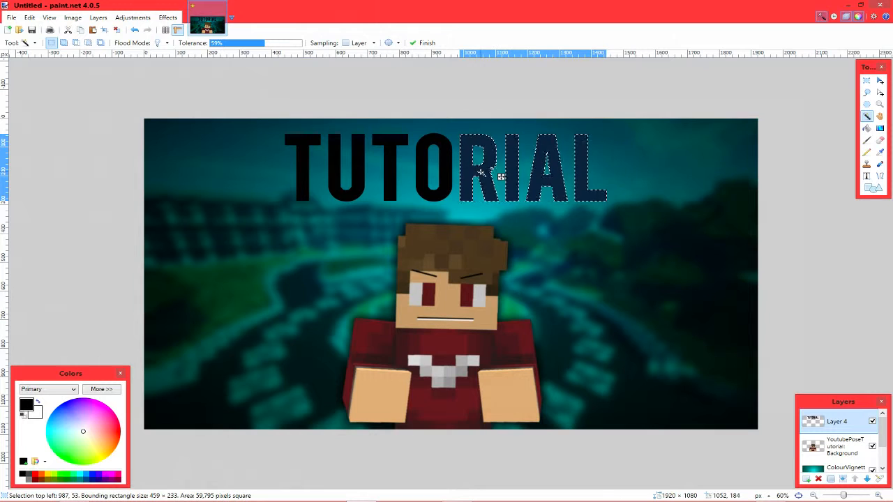
pyautogui.keyDown('ctrl'); pyautogui.click(449, 169); pyautogui.keyUp('ctrl')
pyautogui.hotkey('ctrl', 'i')
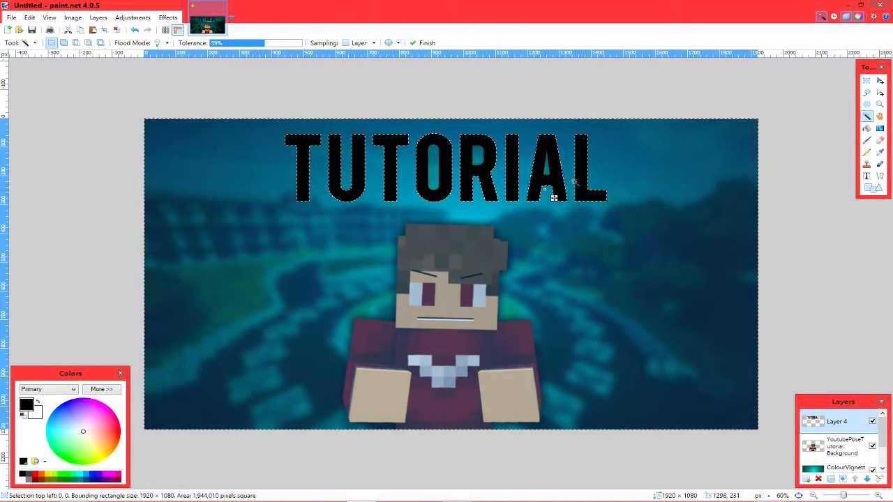
pyautogui.hotkey('ctrl', 'z')
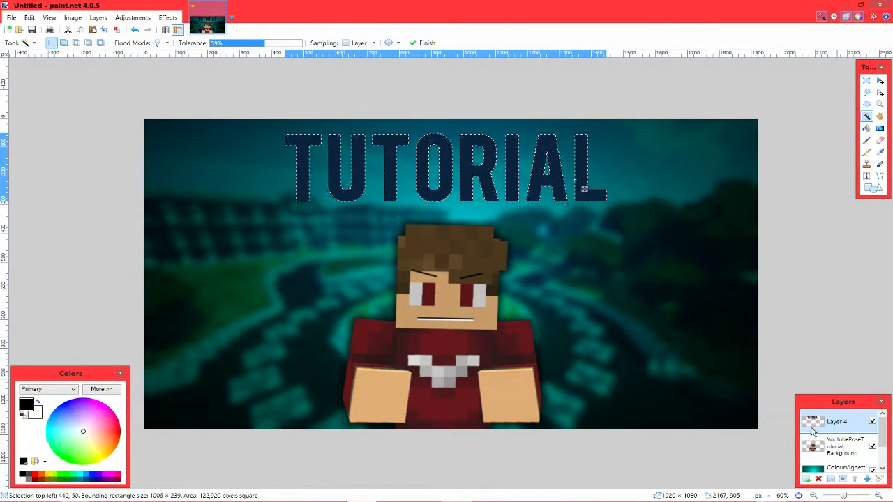
# Try a Magic Wand selection over the text area on the YoutubePoseTutorial: Background layer
pyautogui.click(840, 450)
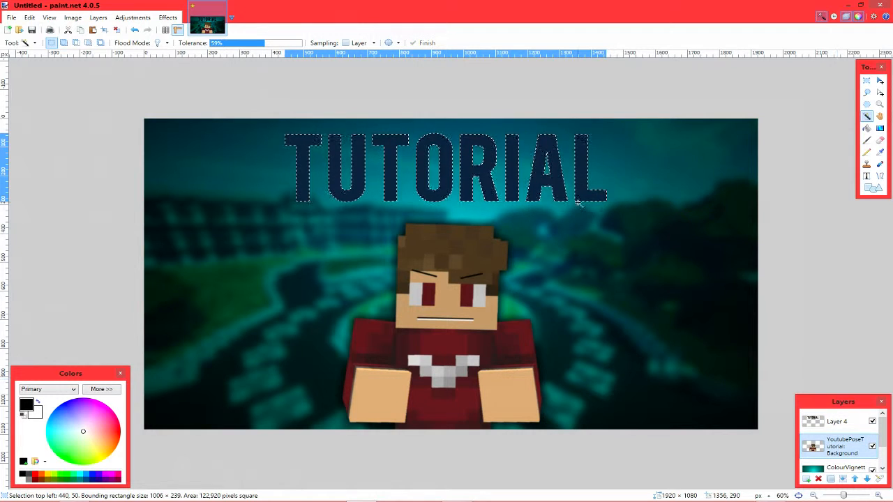
pyautogui.click(590, 198)
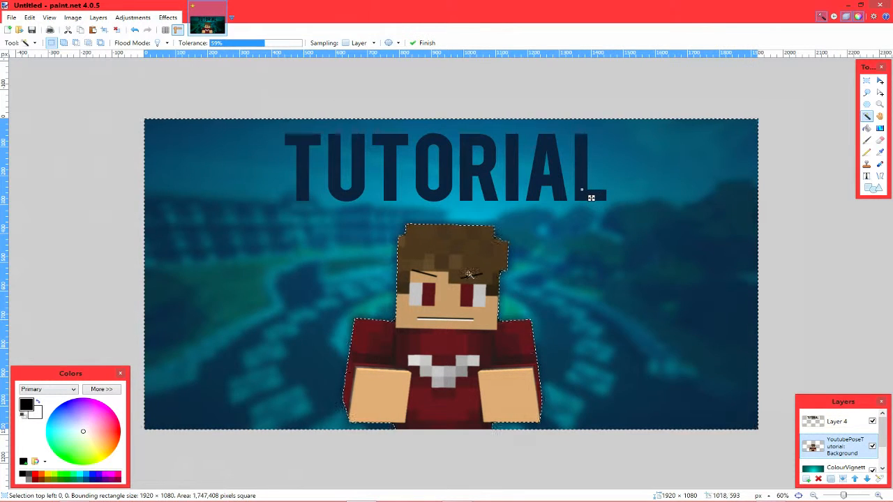
# Select the whole TUTORIAL word on Layer 4 with the Magic Wand and activate the Gradient tool
pyautogui.click(819, 422)
pyautogui.click(590, 181)
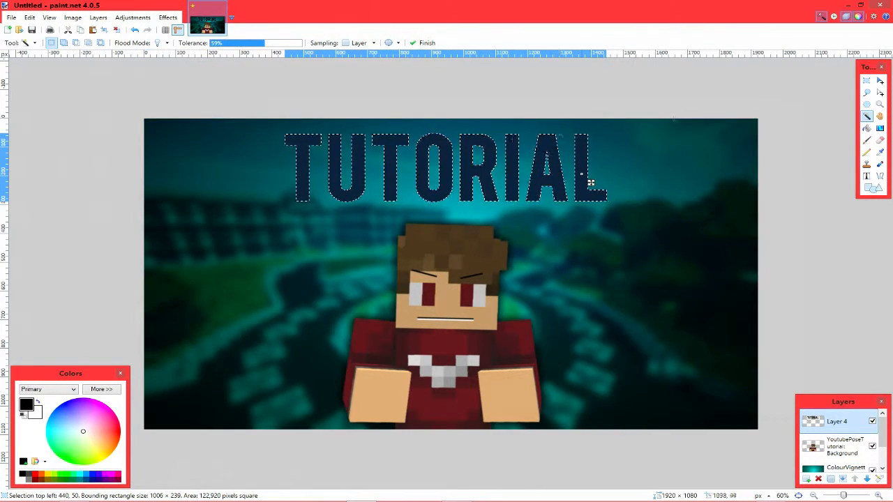
pyautogui.click(879, 129)
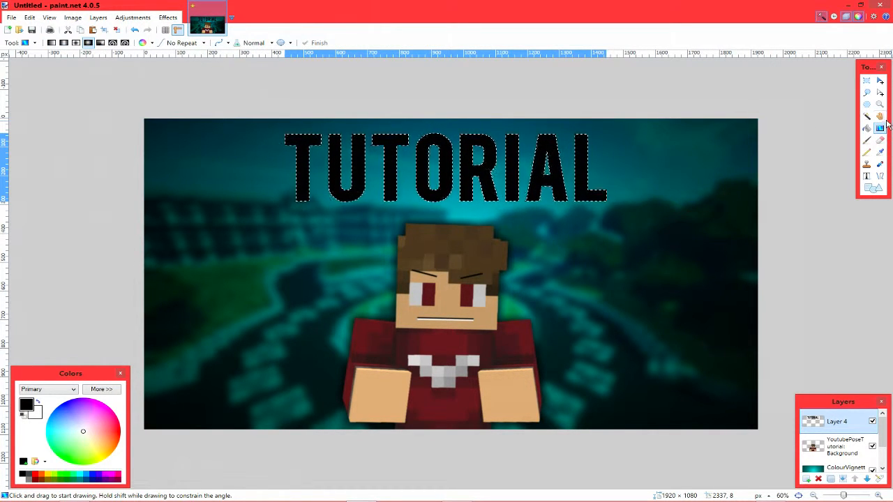
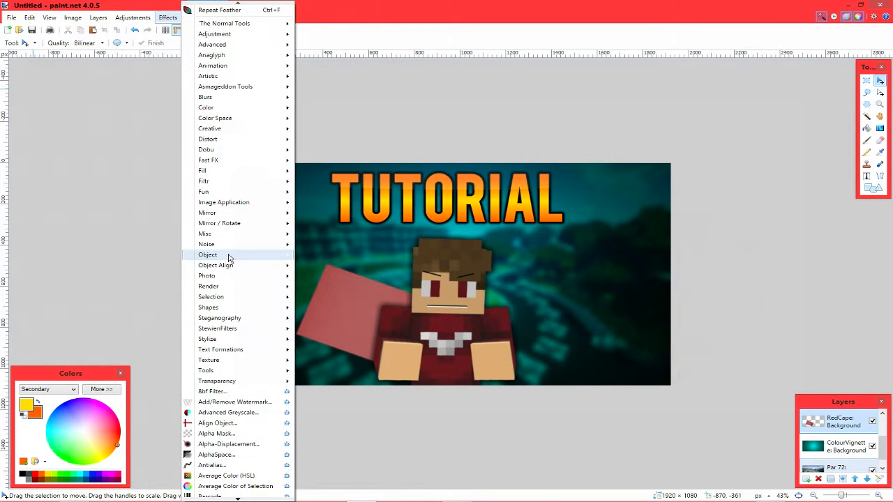
# Apply the Outline Object effect to the RedCape layer in black with radius 2 and strength 2
pyautogui.moveTo(229, 258)
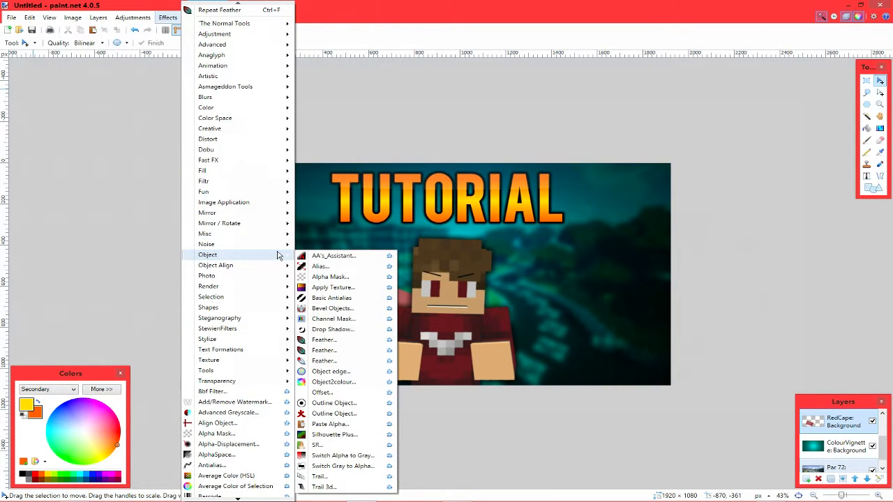
pyautogui.click(353, 404)
pyautogui.moveTo(410, 182); pyautogui.dragTo(654, 183)
pyautogui.moveTo(704, 259); pyautogui.dragTo(703, 295)
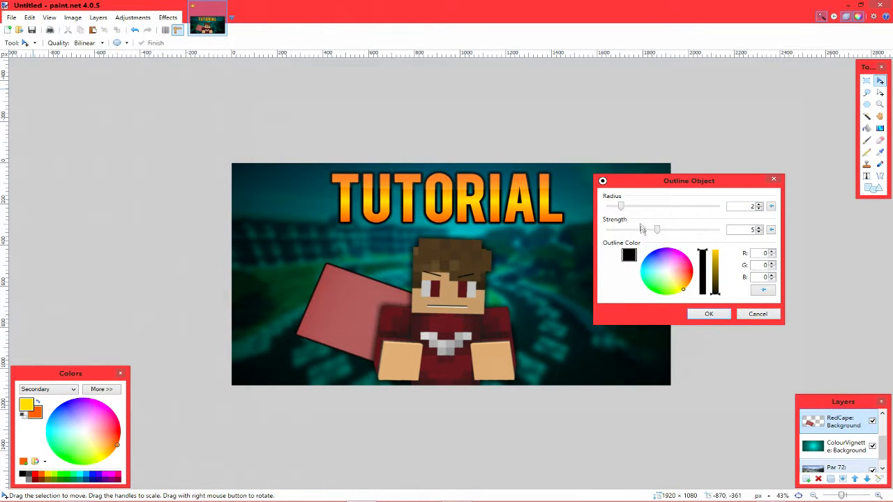
pyautogui.moveTo(657, 231); pyautogui.dragTo(542, 236)
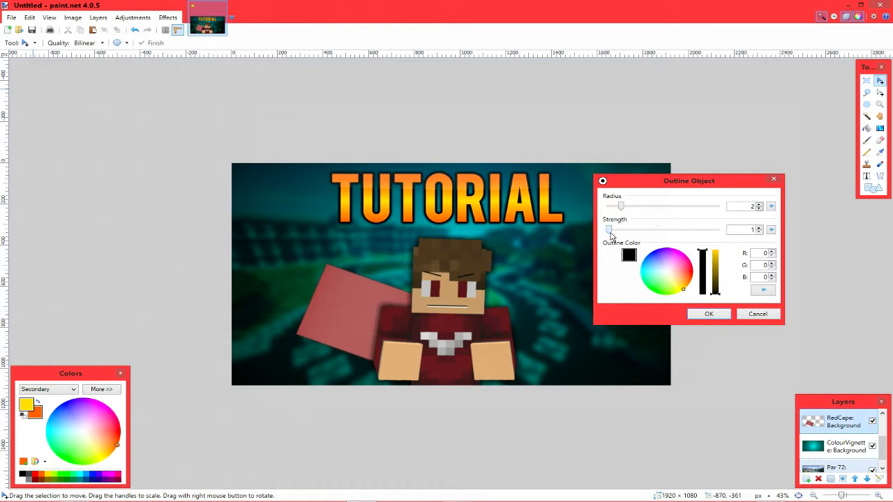
pyautogui.moveTo(626, 231)
pyautogui.mouseDown()
pyautogui.moveTo(773, 240)
pyautogui.moveTo(617, 240)
pyautogui.mouseUp()
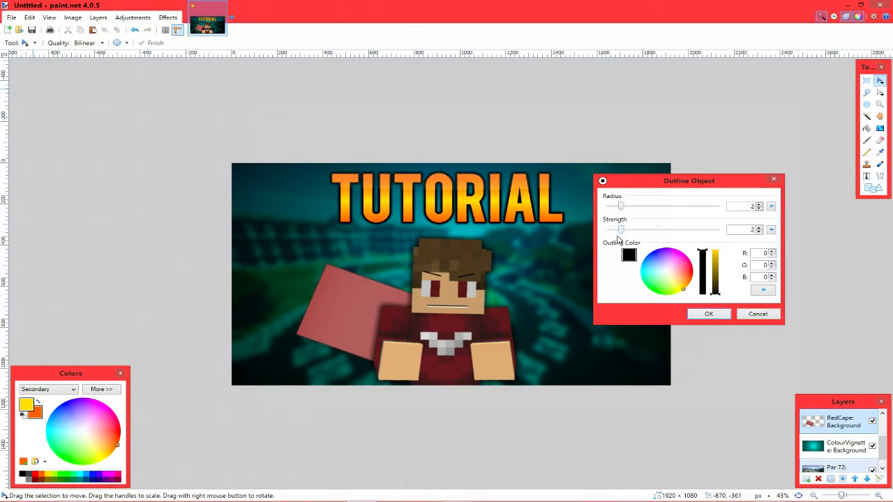
pyautogui.click(706, 316)
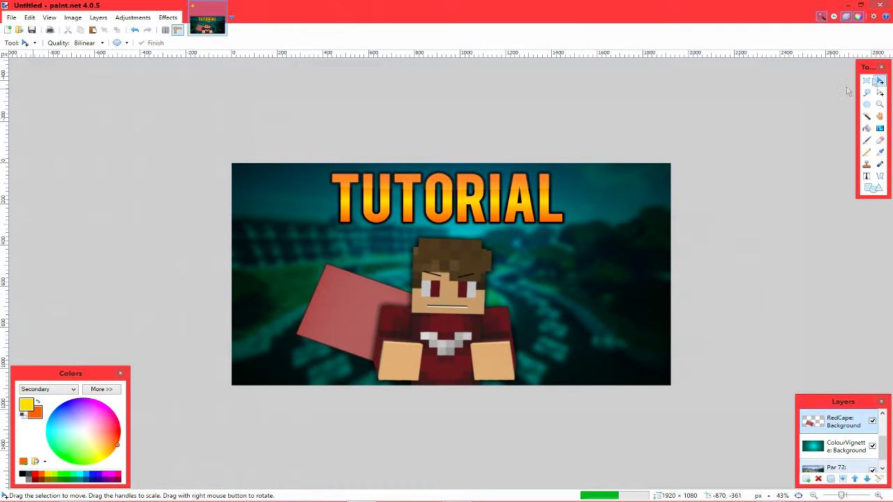
# Select the whole RedCape layer and enlarge it from its upper-left corner to about 1964 × 1145 px
pyautogui.hotkey('ctrl', 'a')
pyautogui.moveTo(232, 163)
pyautogui.mouseDown()
pyautogui.moveTo(214, 143)
pyautogui.moveTo(232, 164)
pyautogui.moveTo(202, 146)
pyautogui.moveTo(232, 162)
pyautogui.moveTo(221, 150)
pyautogui.mouseUp()
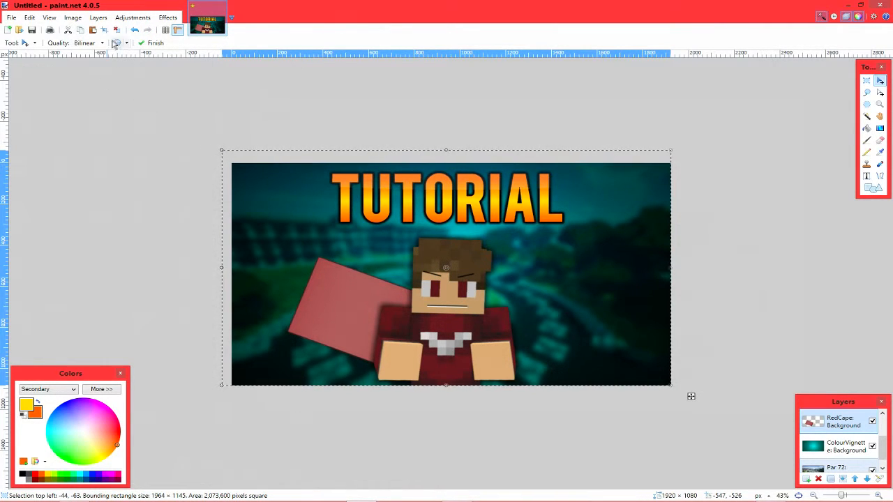
pyautogui.press('Return')
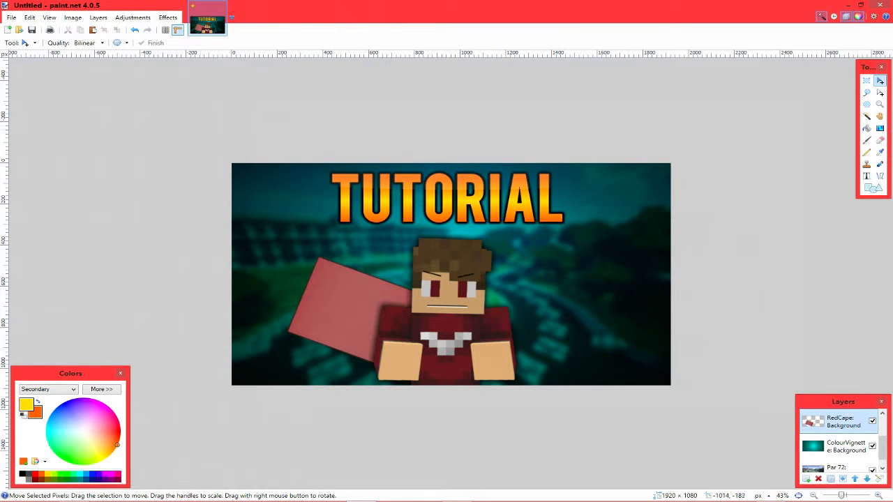
# Start saving the image under a new name in the YT folder with PNG as the file type
pyautogui.click(9, 19)
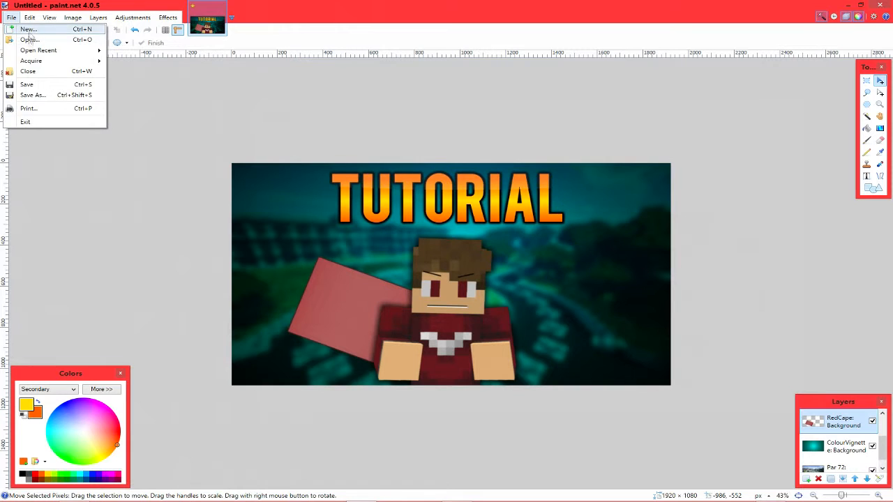
pyautogui.click(56, 94)
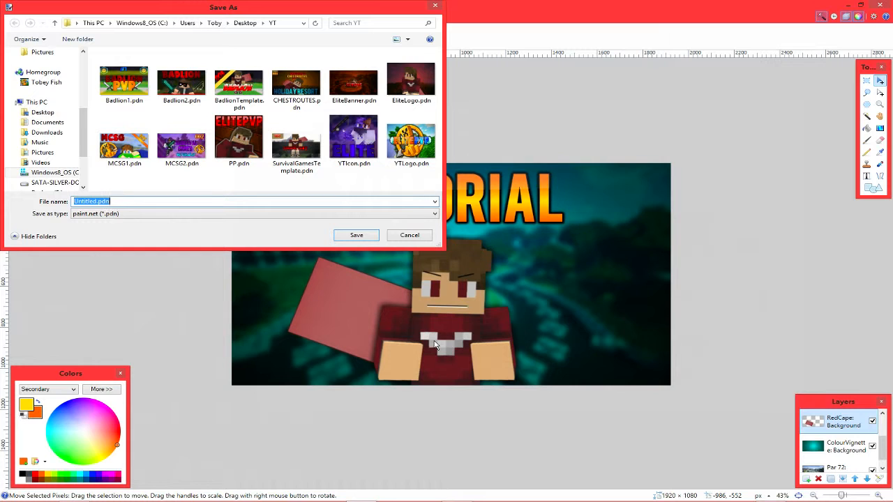
pyautogui.click(189, 214)
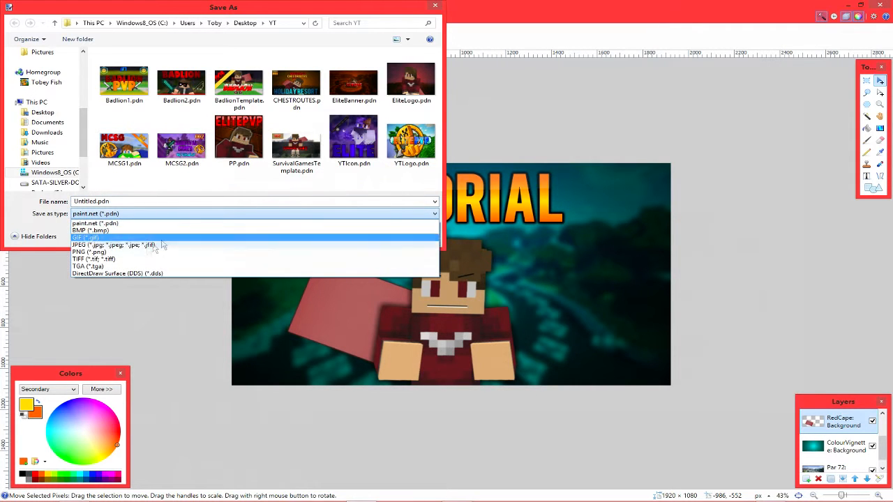
pyautogui.click(158, 253)
pyautogui.click(181, 215)
pyautogui.click(199, 214)
pyautogui.click(189, 214)
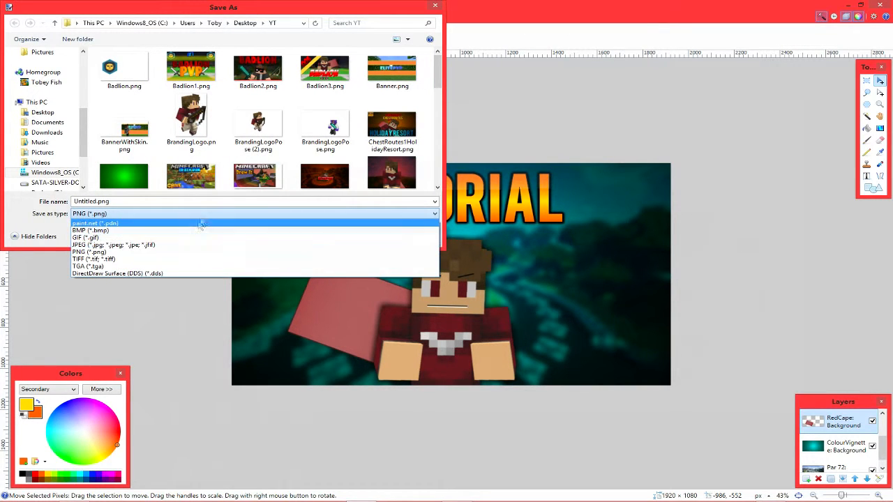
pyautogui.click(215, 213)
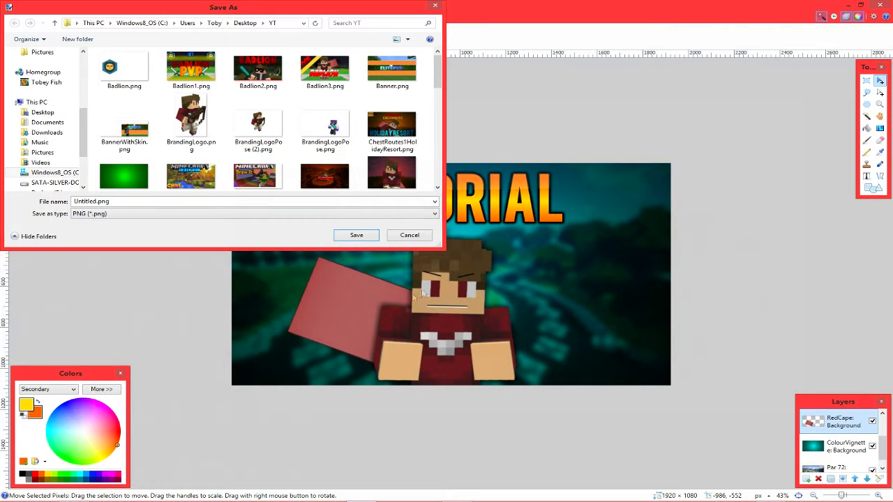
pyautogui.click(113, 214)
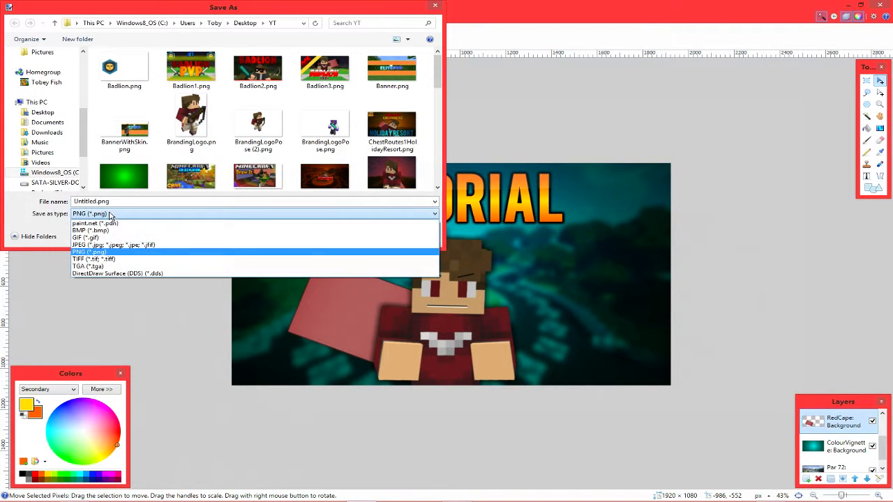
pyautogui.click(209, 255)
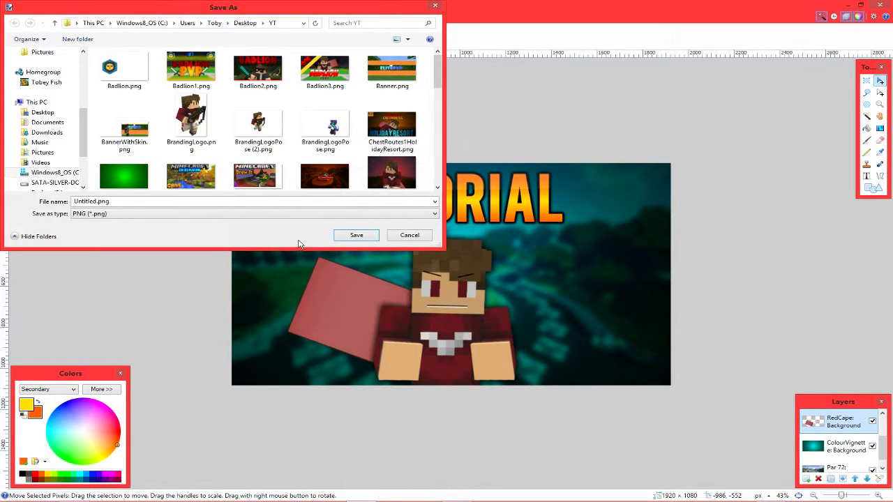
# Name the PNG file YoutubeTutorialThumbnail and continue to its save configuration
pyautogui.moveTo(437, 78); pyautogui.dragTo(430, 144)
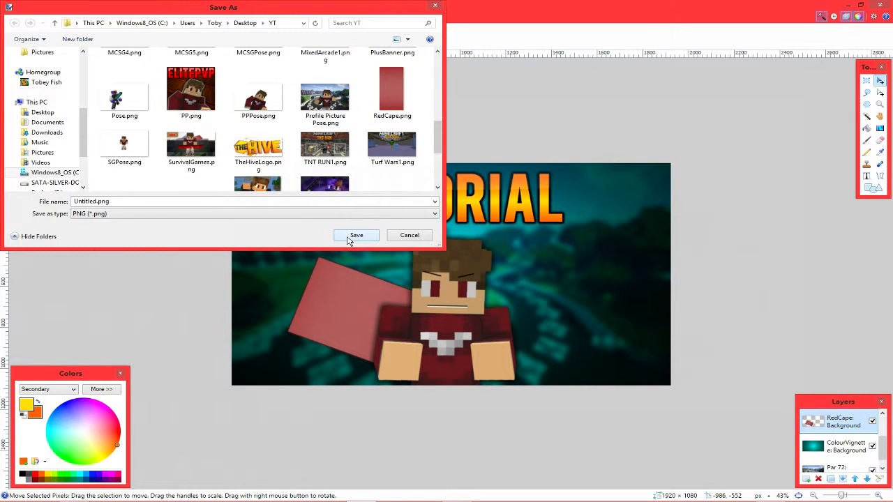
pyautogui.click(189, 199)
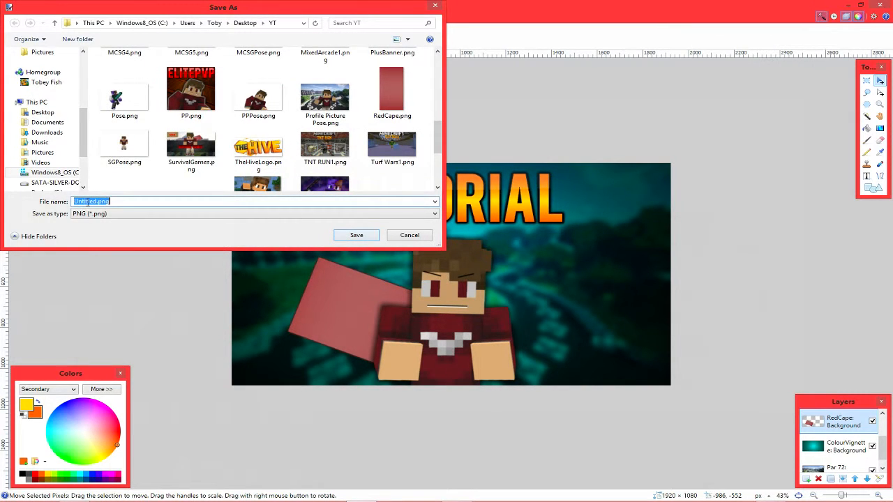
pyautogui.write('YoutubeTutorialThumbnail')
pyautogui.click(357, 235)
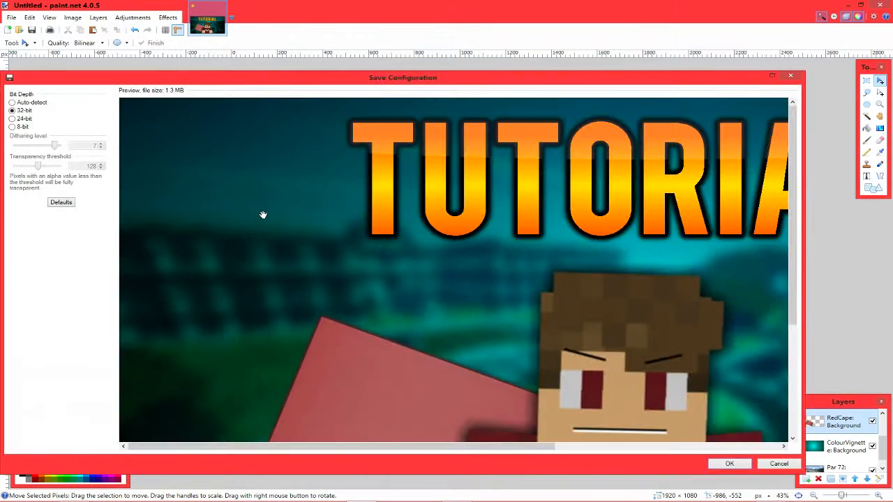
# Compare the image preview and file size for the auto-detect, 32-bit, 24-bit and 8-bit depths in the save configuration
pyautogui.click(23, 103)
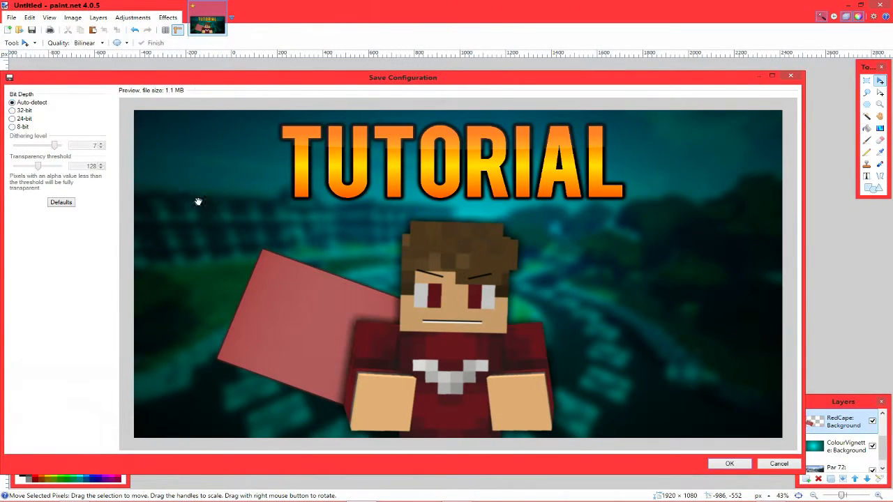
pyautogui.click(26, 111)
pyautogui.click(21, 127)
pyautogui.click(27, 104)
pyautogui.click(28, 110)
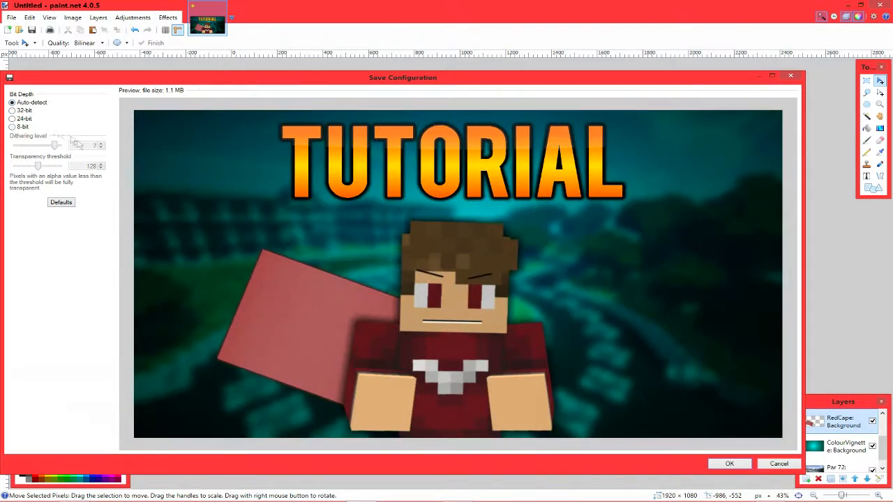
pyautogui.click(21, 127)
pyautogui.click(21, 120)
pyautogui.click(21, 111)
pyautogui.click(28, 127)
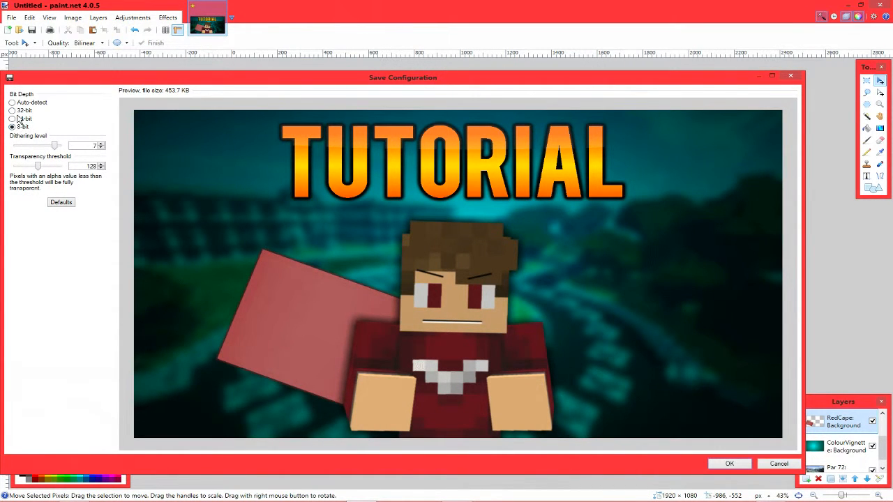
# Set the PNG bit depth to 32-bit and save the thumbnail, flattening the image to a single layer
pyautogui.click(20, 110)
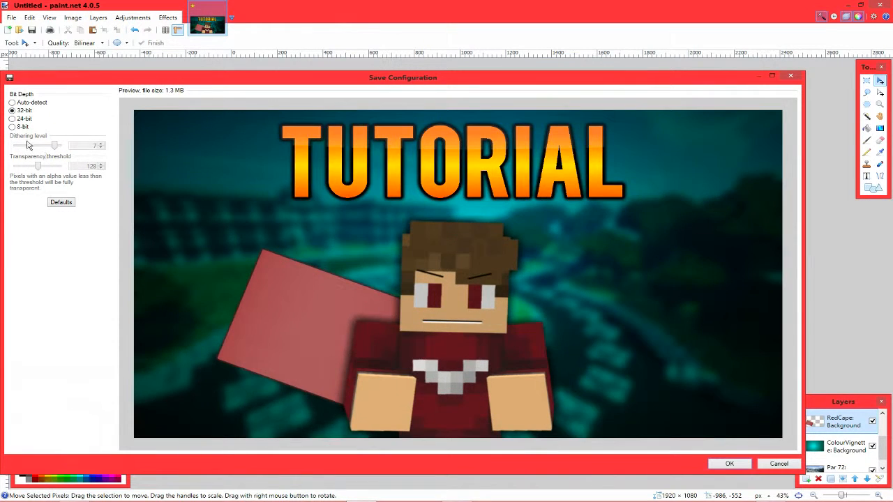
pyautogui.scroll(-1, 486, 359)
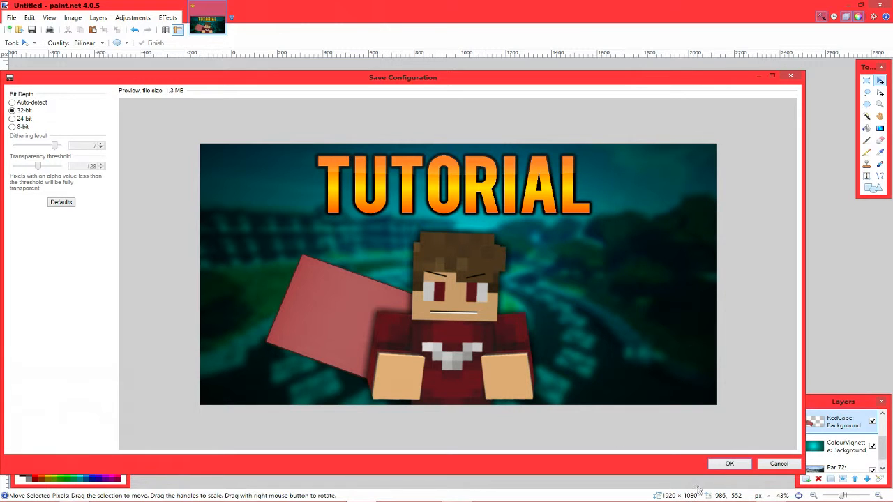
pyautogui.click(728, 465)
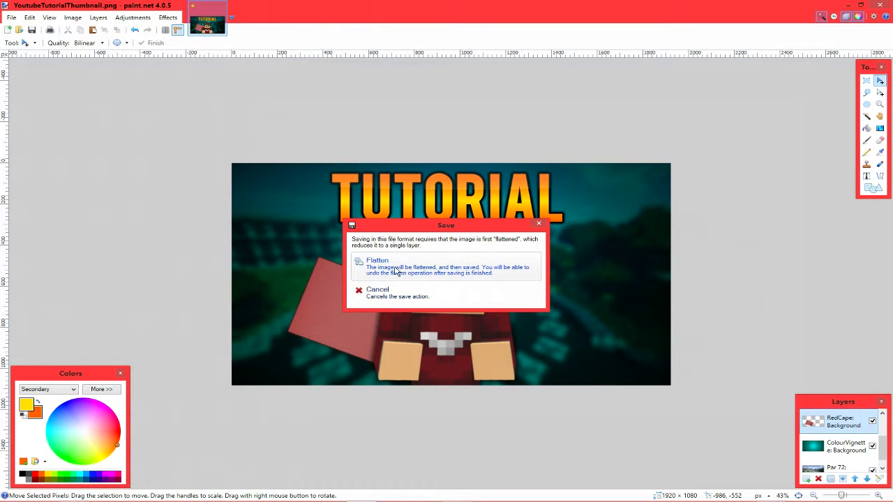
pyautogui.click(478, 269)
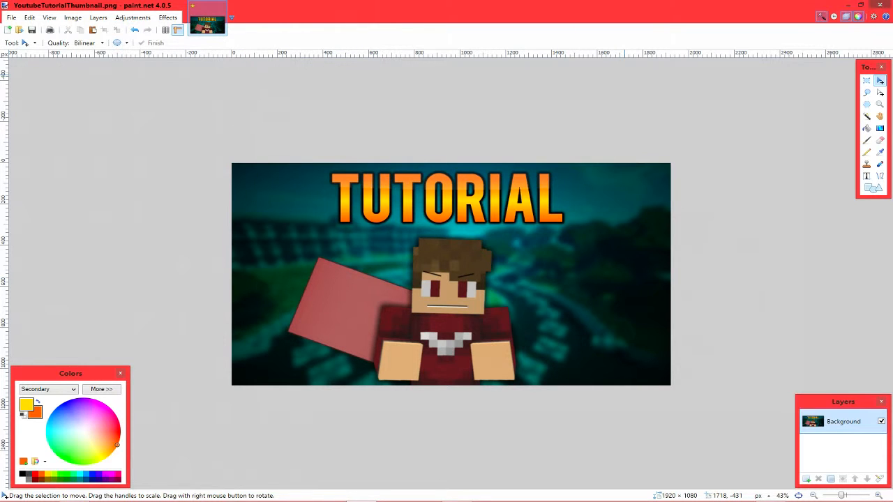
# Close the image editor, discarding the unsaved changes, and close the YT folder window
pyautogui.click(879, 5)
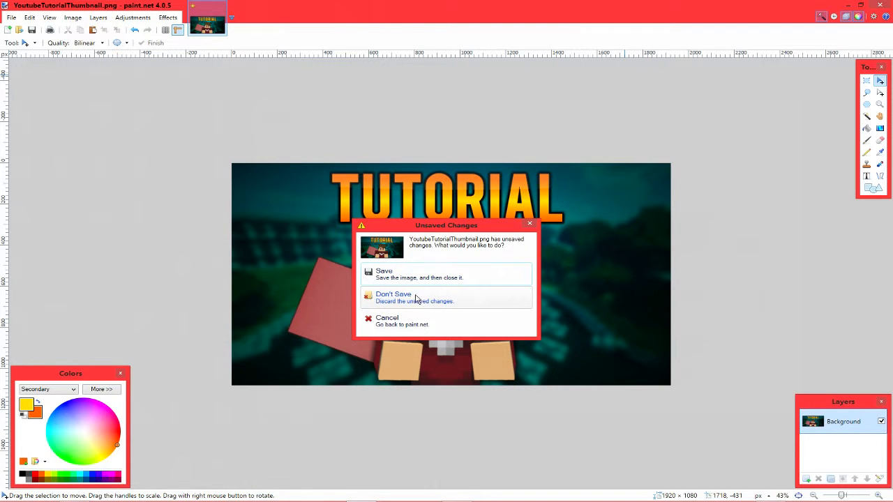
pyautogui.click(441, 301)
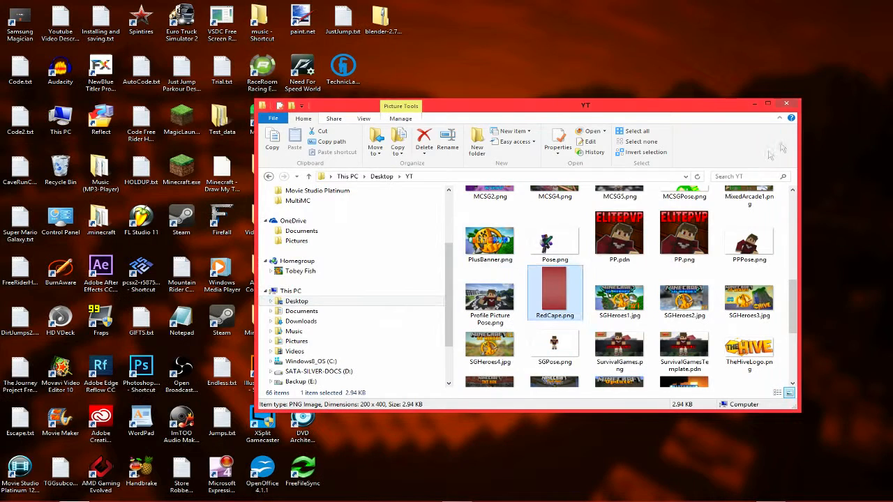
pyautogui.click(784, 103)
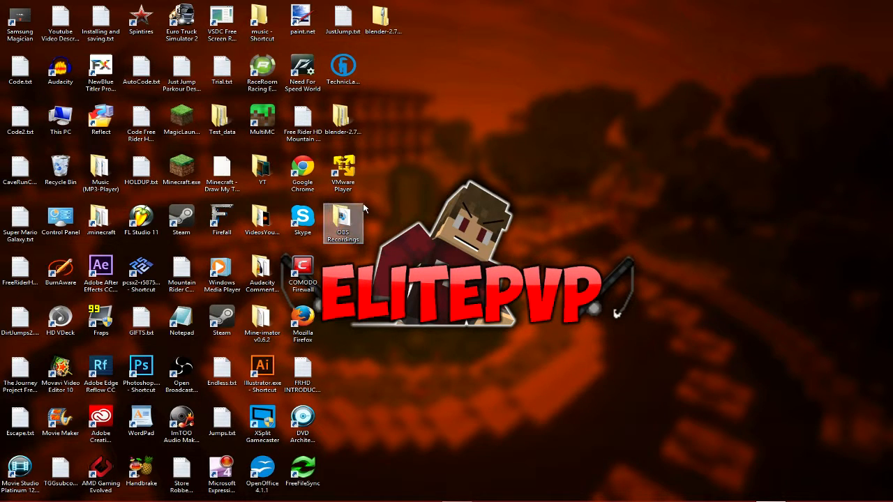
pyautogui.moveTo(624, 206); pyautogui.dragTo(657, 184)
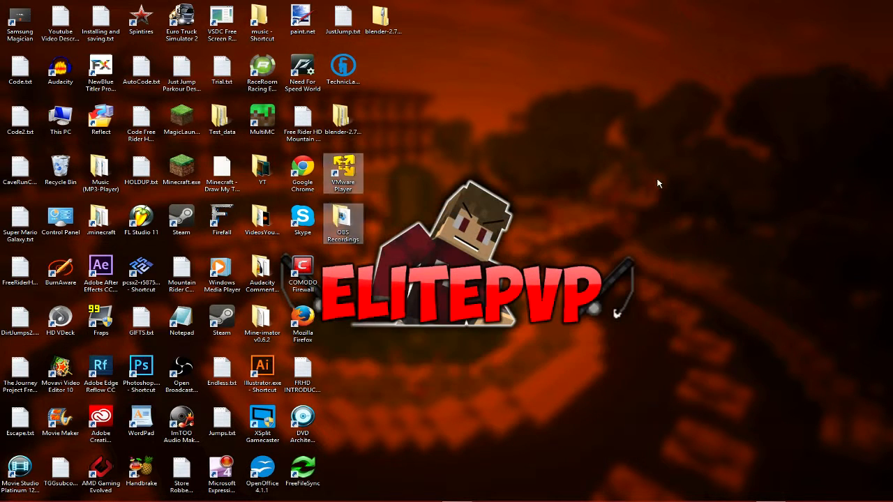